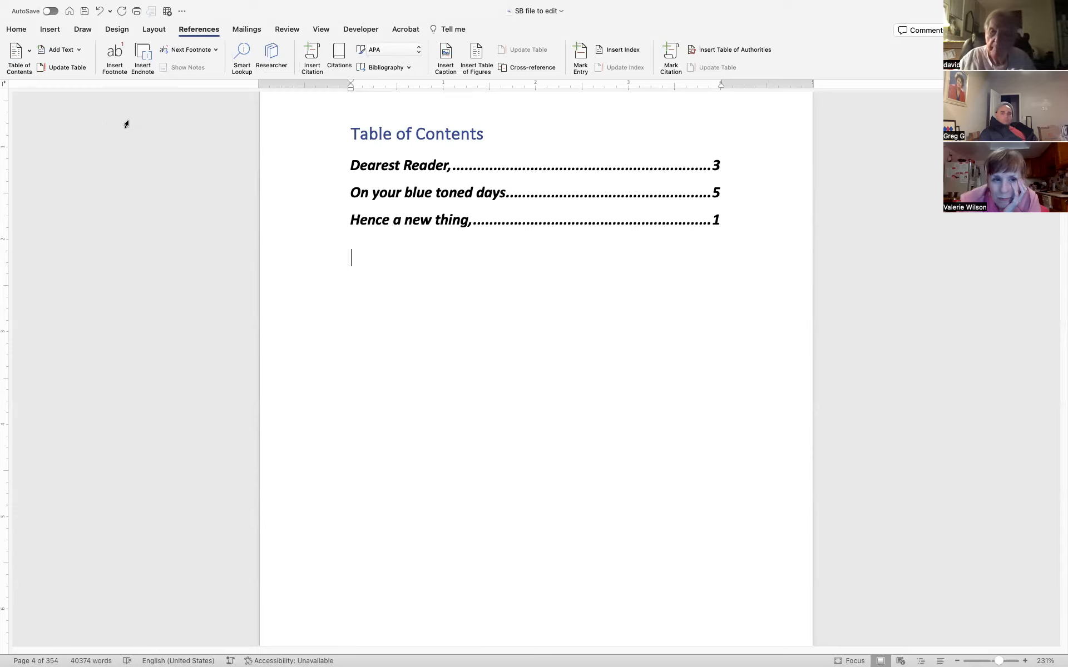
- Follow the "Dearest Reader," contents entry to its page and review the title and copyright pages in front of it
left_click(413, 164)
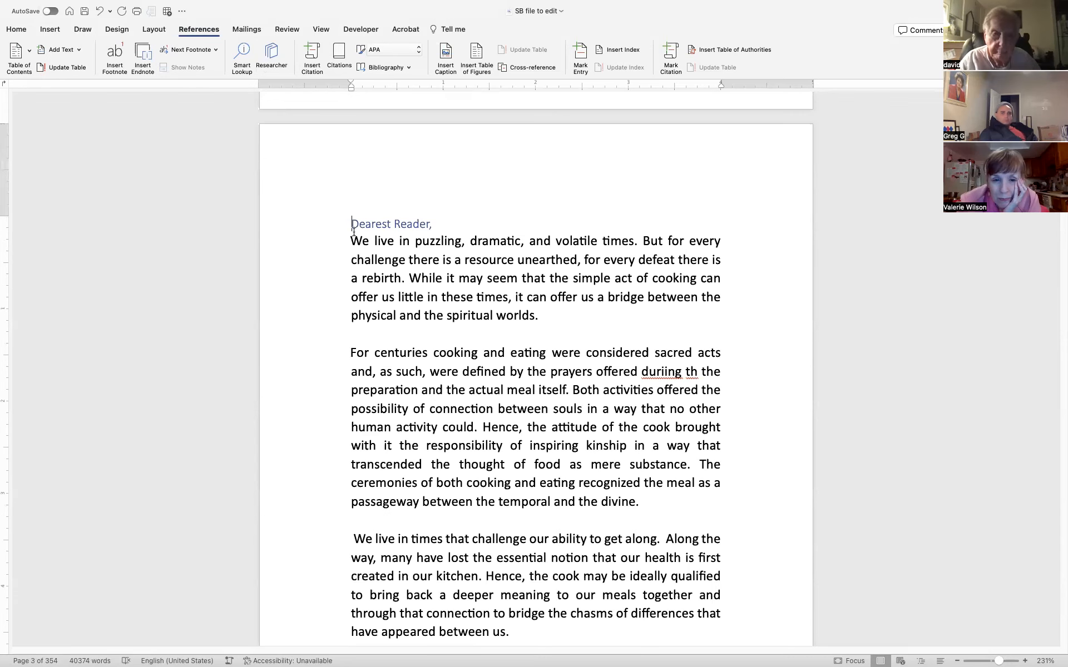
scroll(360, 223, "up", 10)
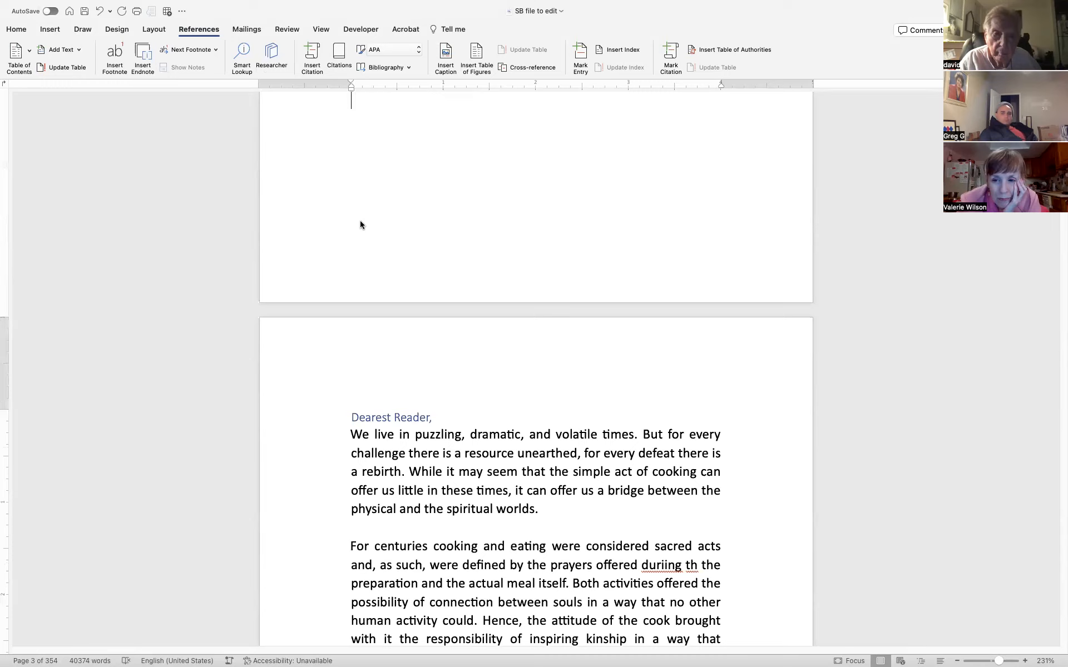
scroll(360, 223, "up", 10)
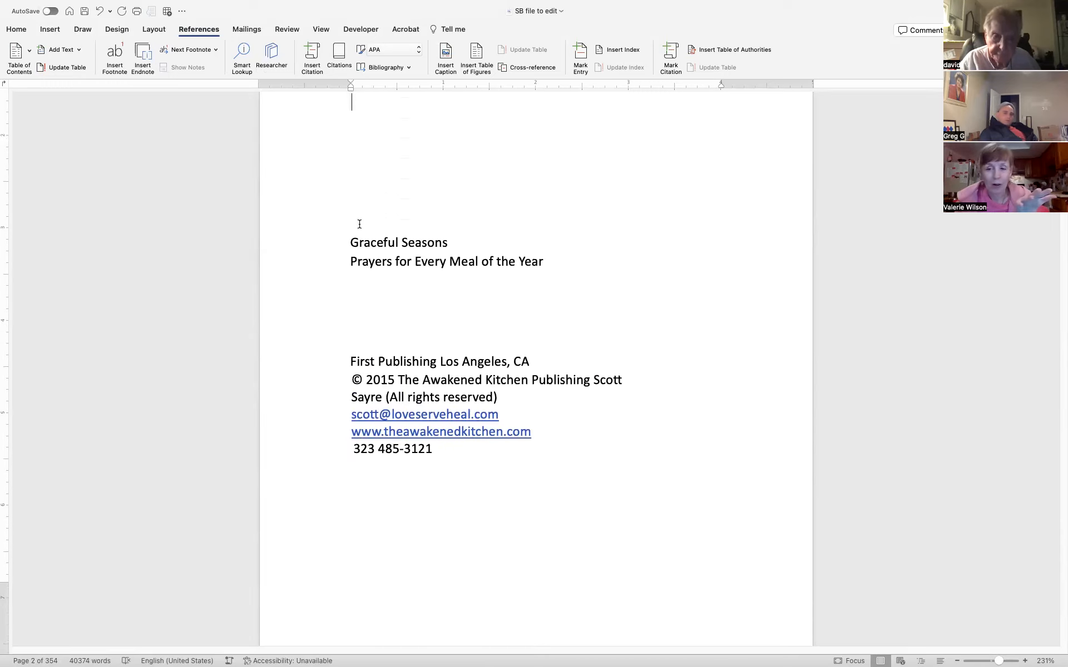
scroll(360, 223, "up", 10)
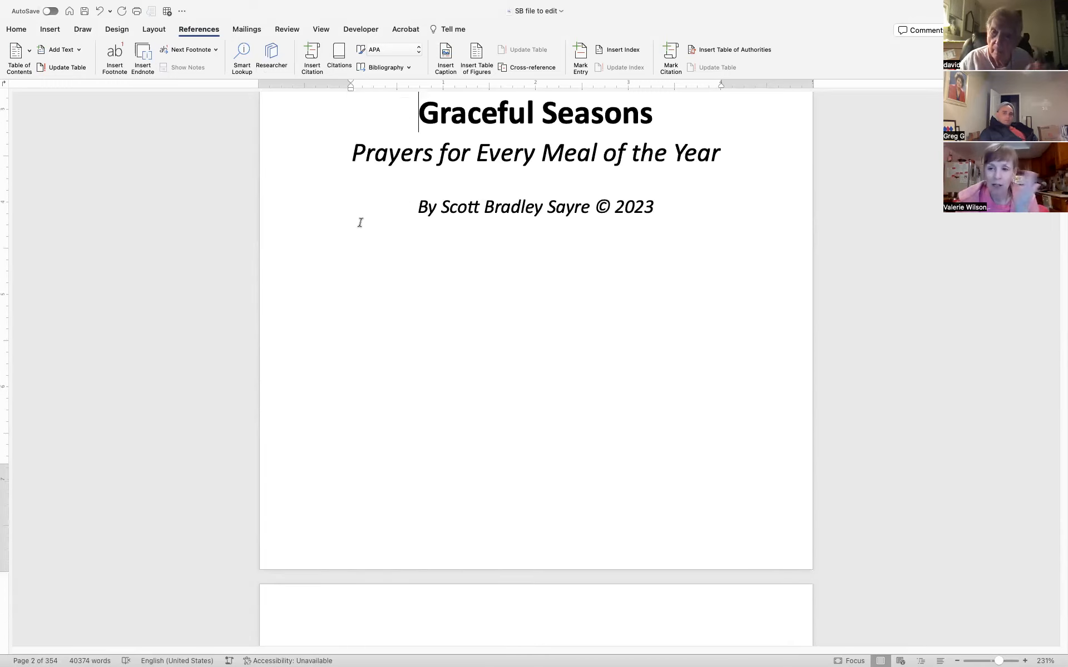
scroll(359, 222, "up", 3)
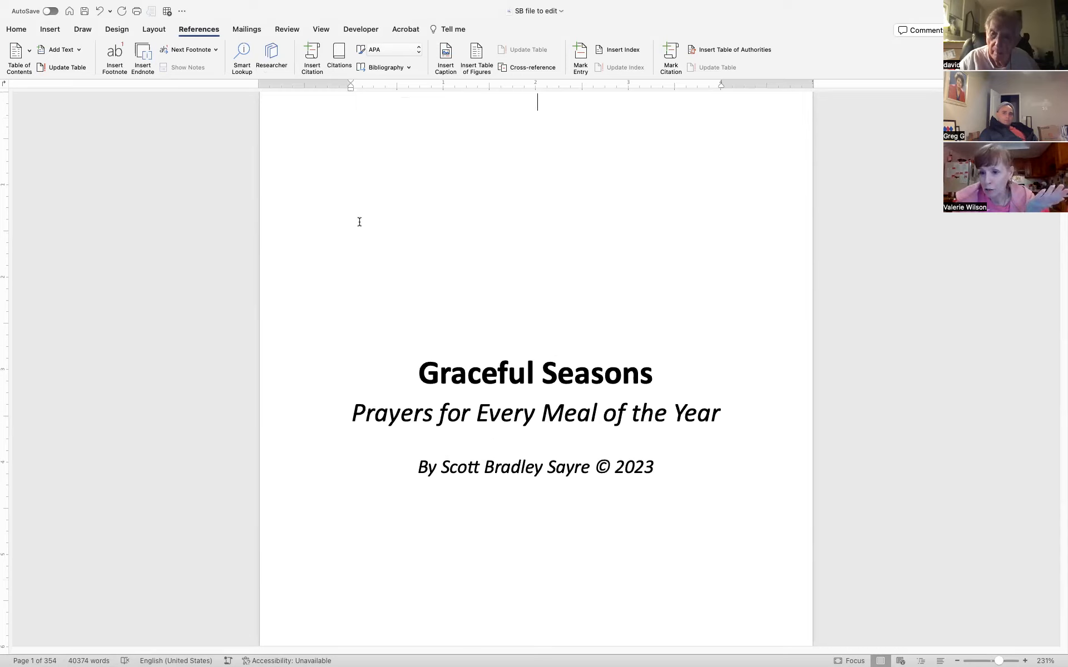
left_click(357, 226)
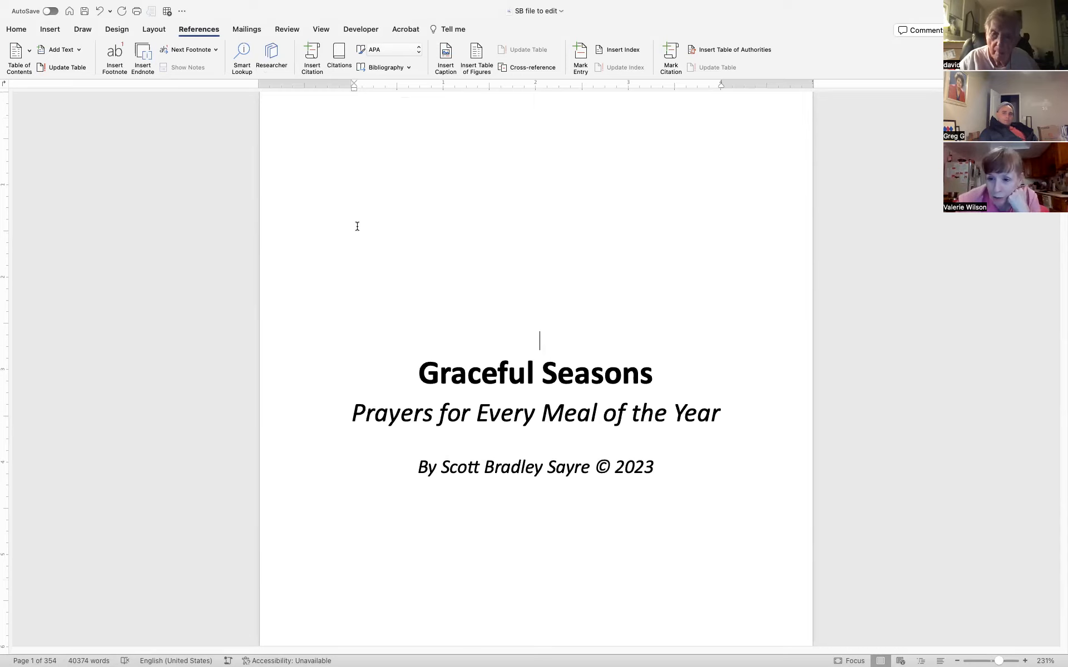
scroll(357, 227, "down", 10)
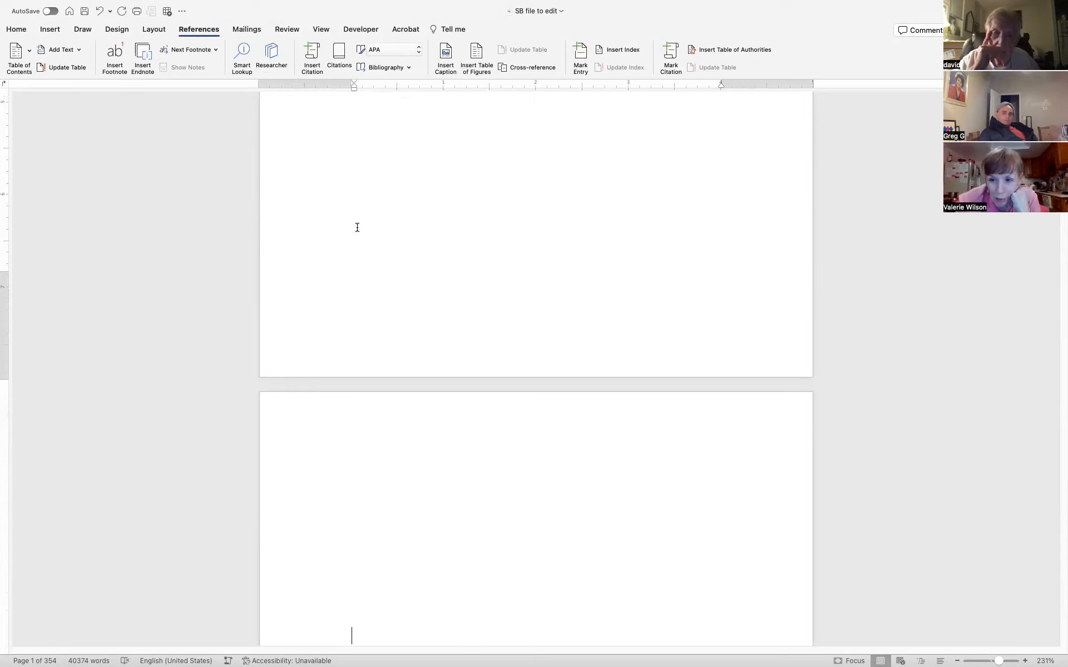
scroll(357, 228, "down", 10)
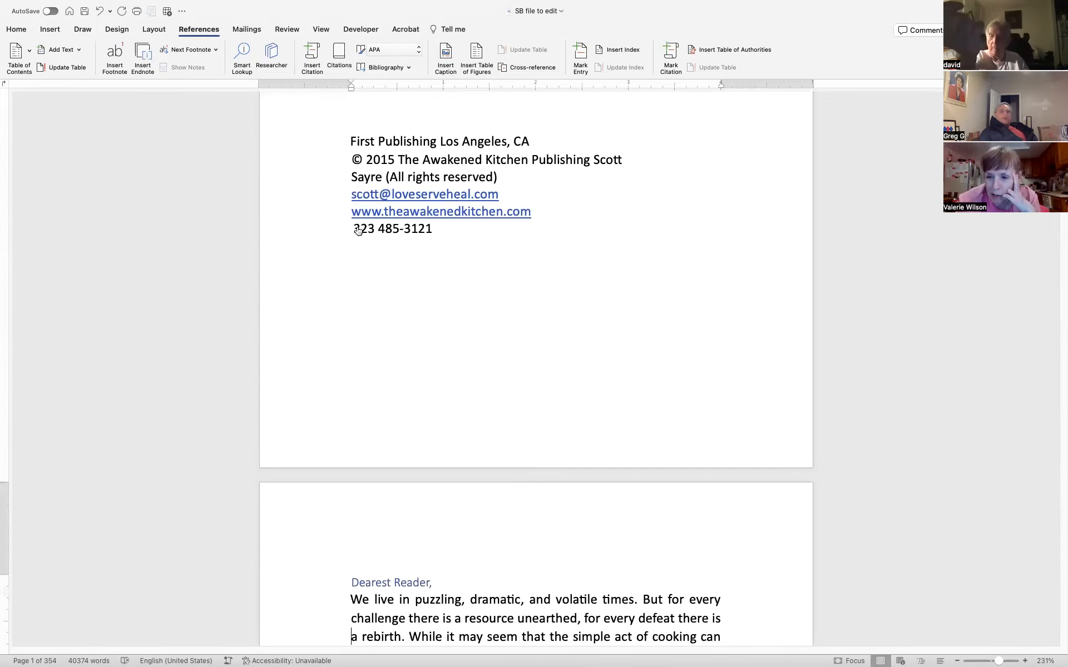
scroll(357, 227, "down", 4)
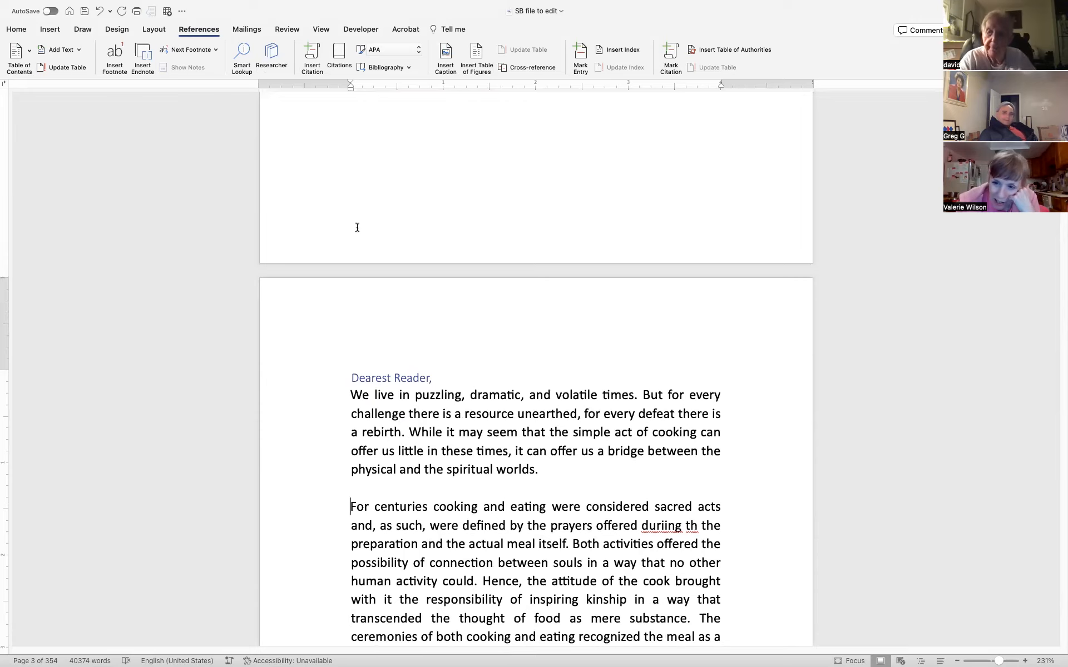
scroll(357, 227, "up", 9)
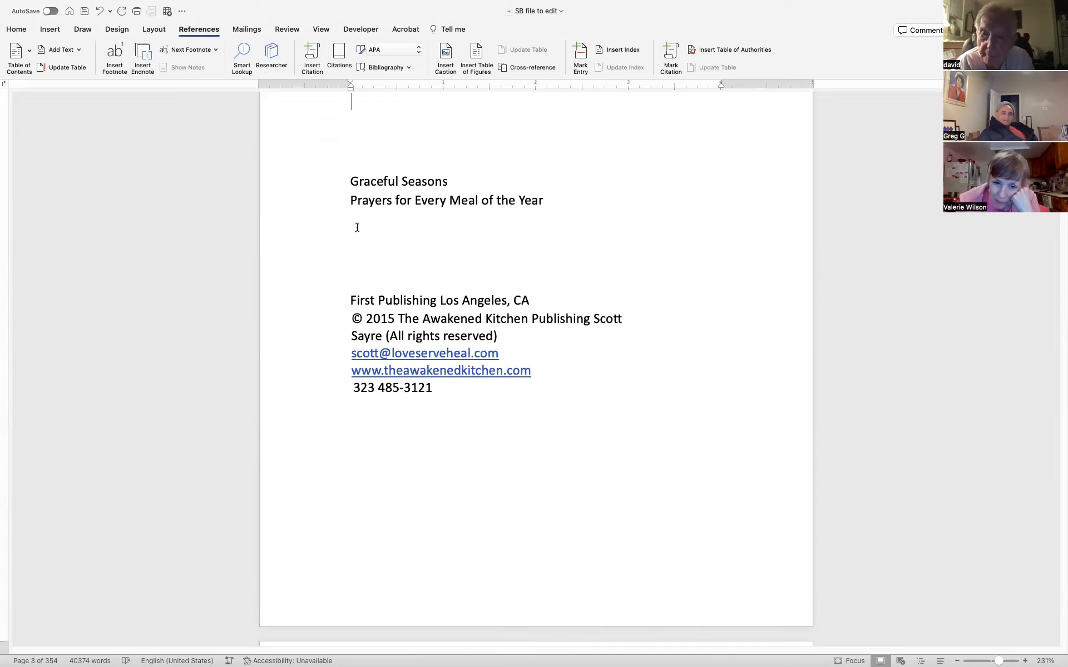
scroll(357, 228, "up", 10)
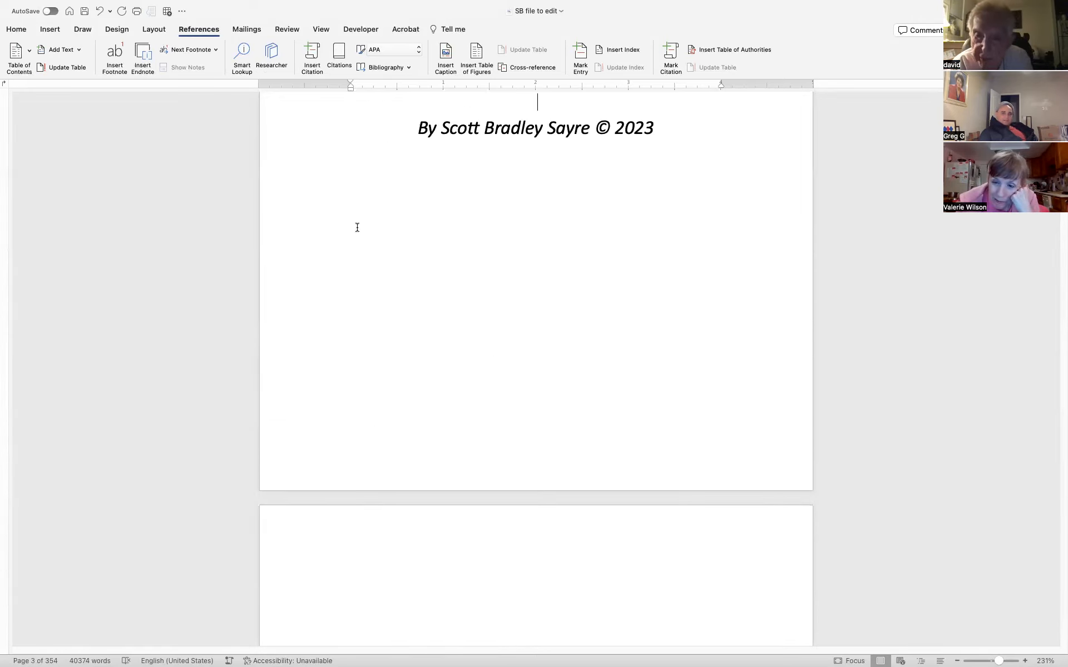
scroll(357, 227, "up", 4)
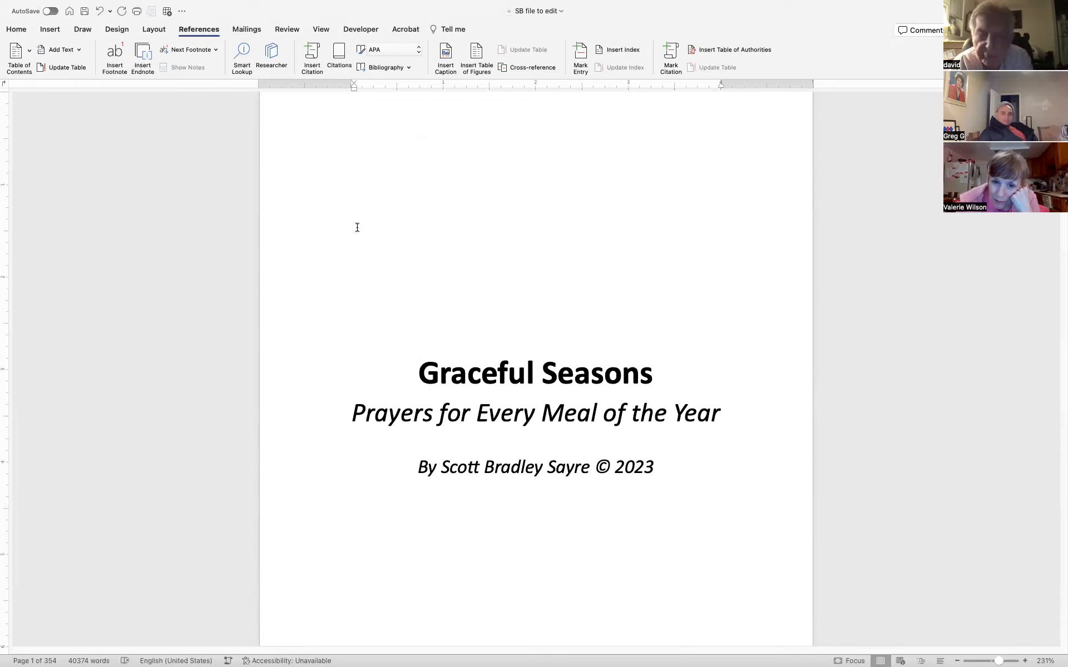
- Read through the pages from the title page past the letter, ending at the table of contents, to check the page sequence
key("Down")
key("Down")
key("Down")
key("Down")
key("Down")
key("Down")
key("Down")
key("Down")
key("Down")
key("Down")
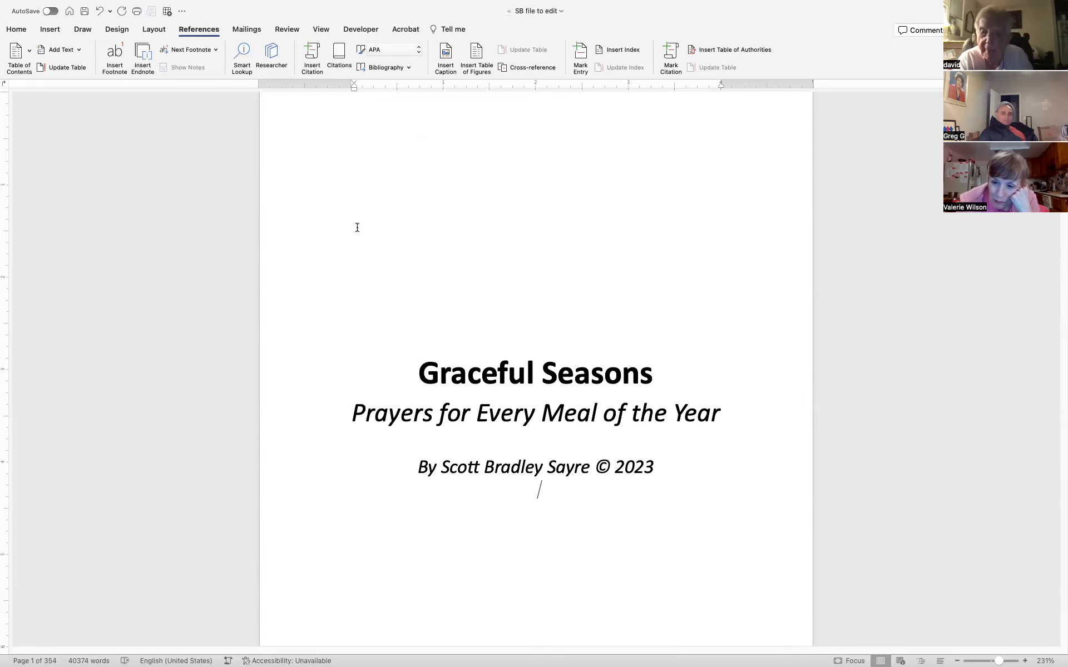
key("Down")
key("Down")
key("Down")
key("Down")
key("Down")
key("Down")
key("Down")
key("Down")
key("Down")
key("Down")
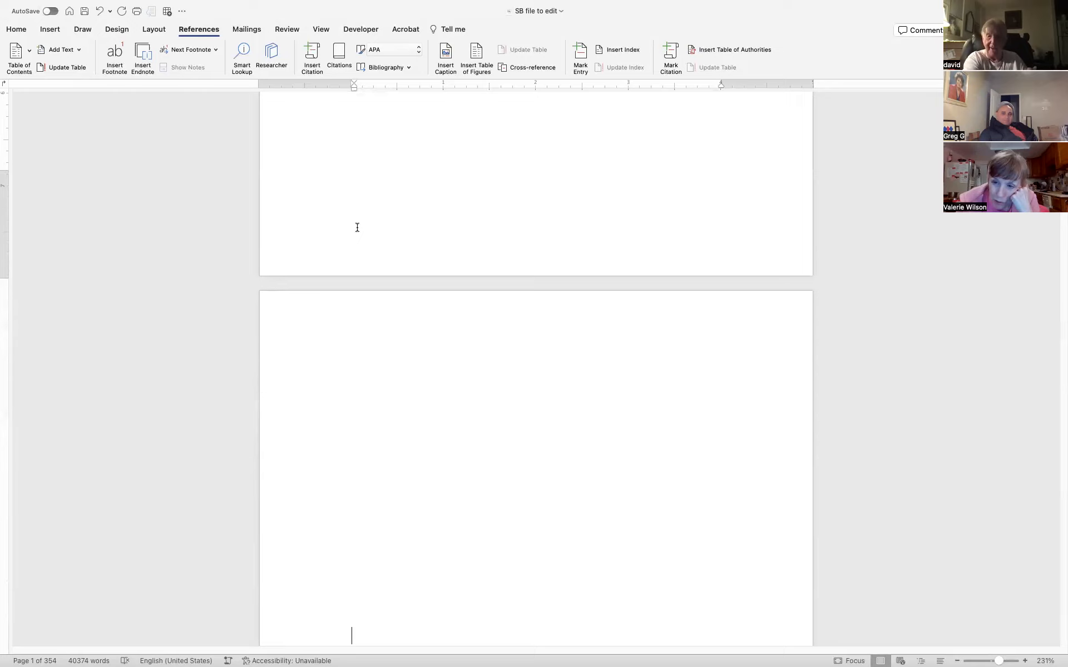
key("Down")
key("Down")
key("Down")
key("Down")
key("Down")
key("Down")
key("Down")
key("Down")
key("Down")
key("Down")
key("Down")
key("Down")
key("Down")
key("Down")
key("Down")
key("Down")
key("Down")
key("Down")
key("Down")
key("Down")
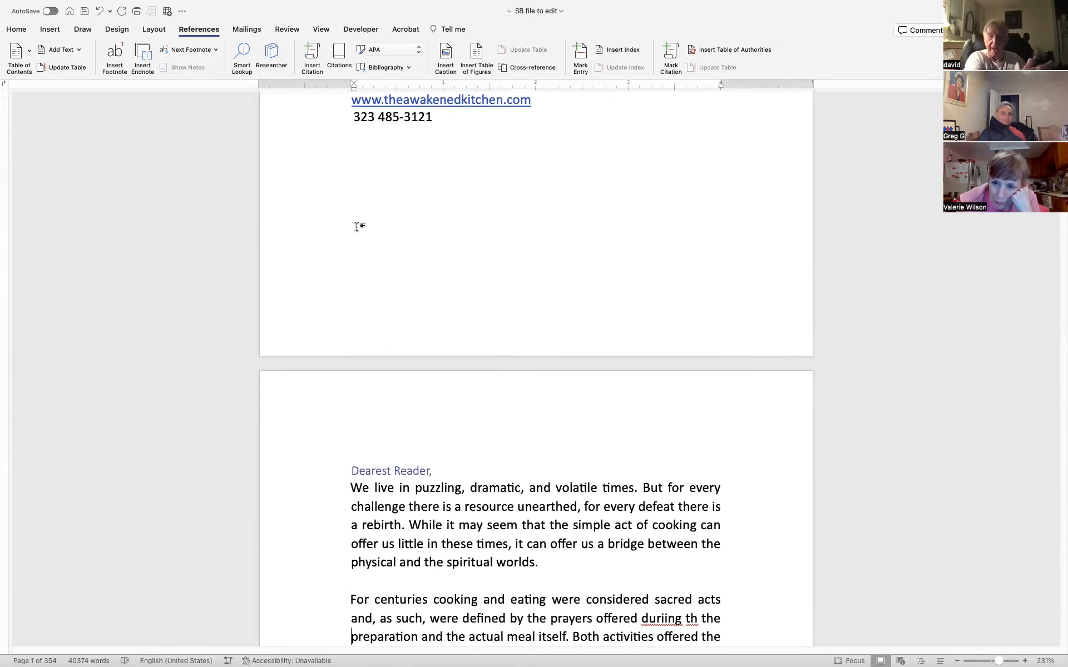
key("Down")
key("Down")
key("Down")
key("Down")
key("Down")
key("Down")
key("Down")
key("Down")
key("Down")
key("Down")
key("Down")
key("Down")
key("Down")
key("Down")
key("Down")
key("Down")
key("Down")
key("Down")
key("Down")
key("Down")
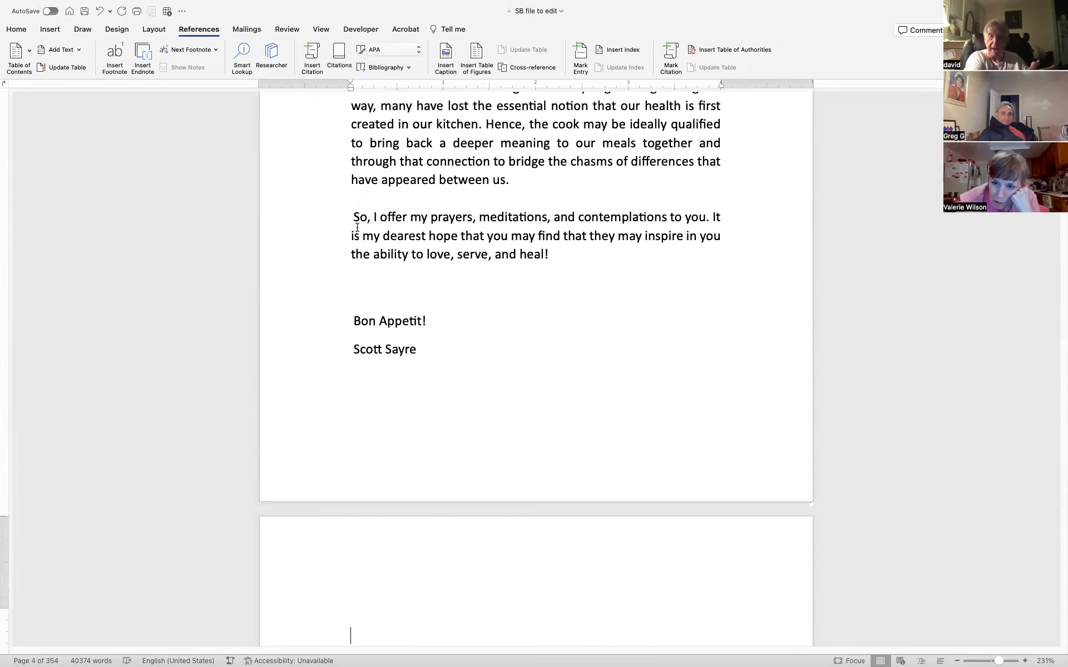
key("Down")
key("Down")
key("Down")
key("Down")
key("Down")
key("Down")
key("Down")
key("Down")
key("Down")
key("Down")
key("Down")
key("Down")
key("Down")
key("Down")
key("Down")
key("Down")
key("Down")
key("Down")
key("Down")
key("Down")
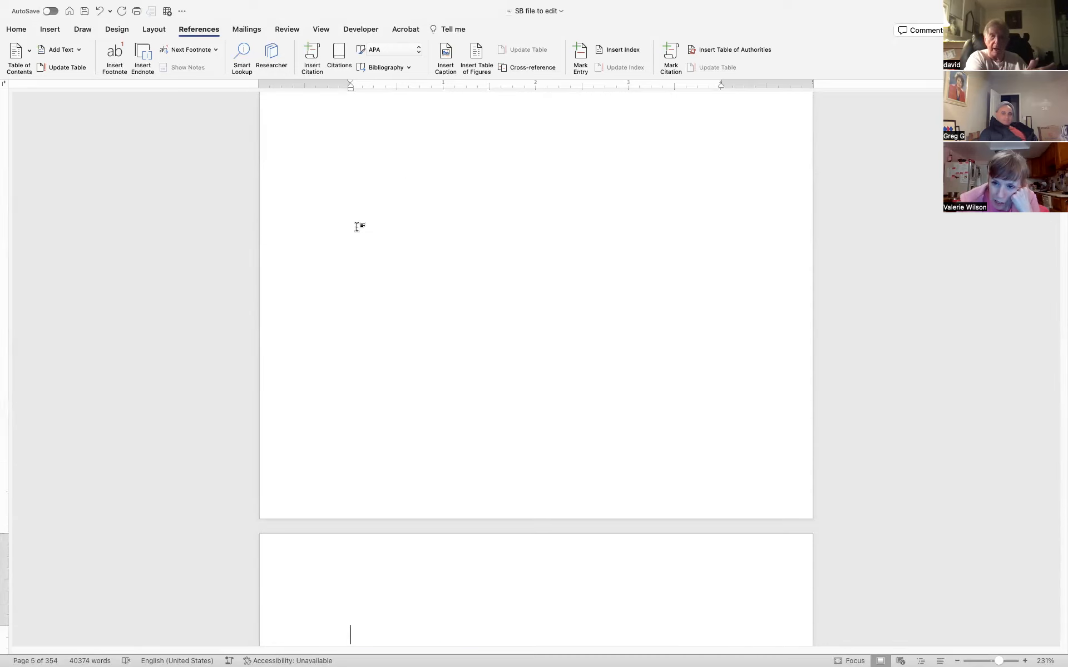
key("Up")
key("Up")
key("Up")
key("Up")
key("Up")
key("Up")
key("Up")
key("Up")
key("Up")
key("Up")
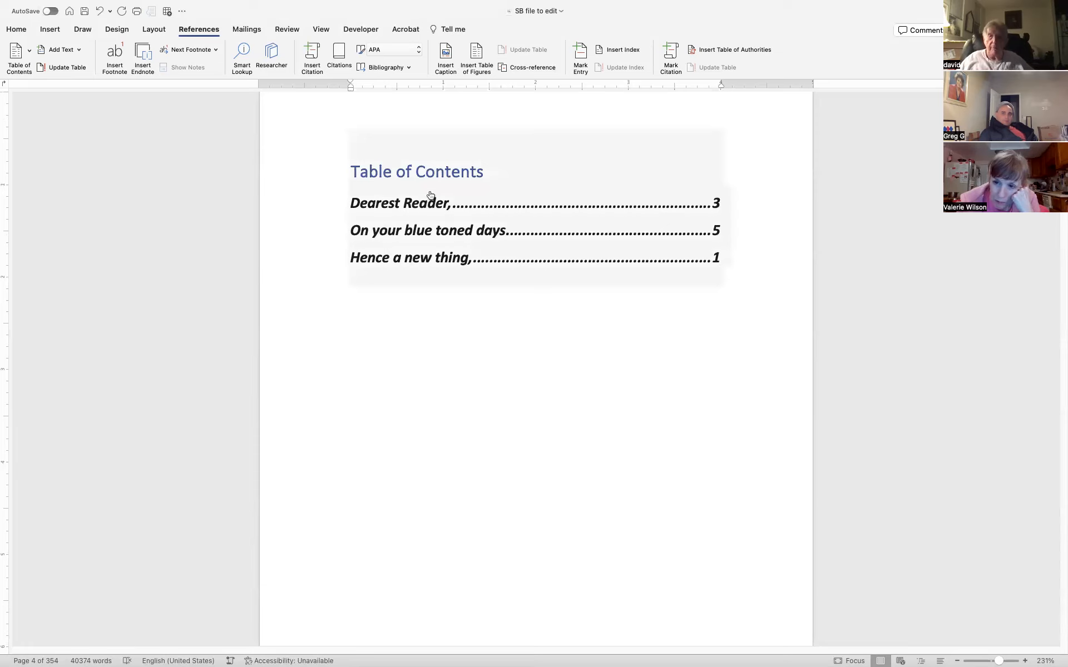
- Update the entire table of contents, not just its page numbers, and leave the table
left_click(421, 153)
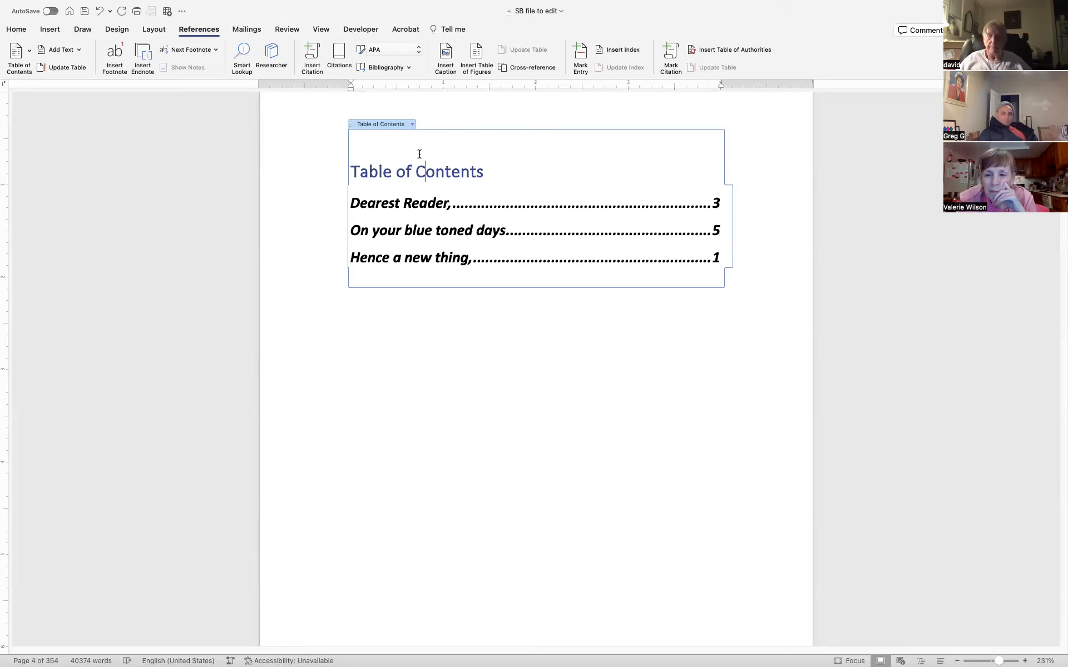
left_click(412, 125)
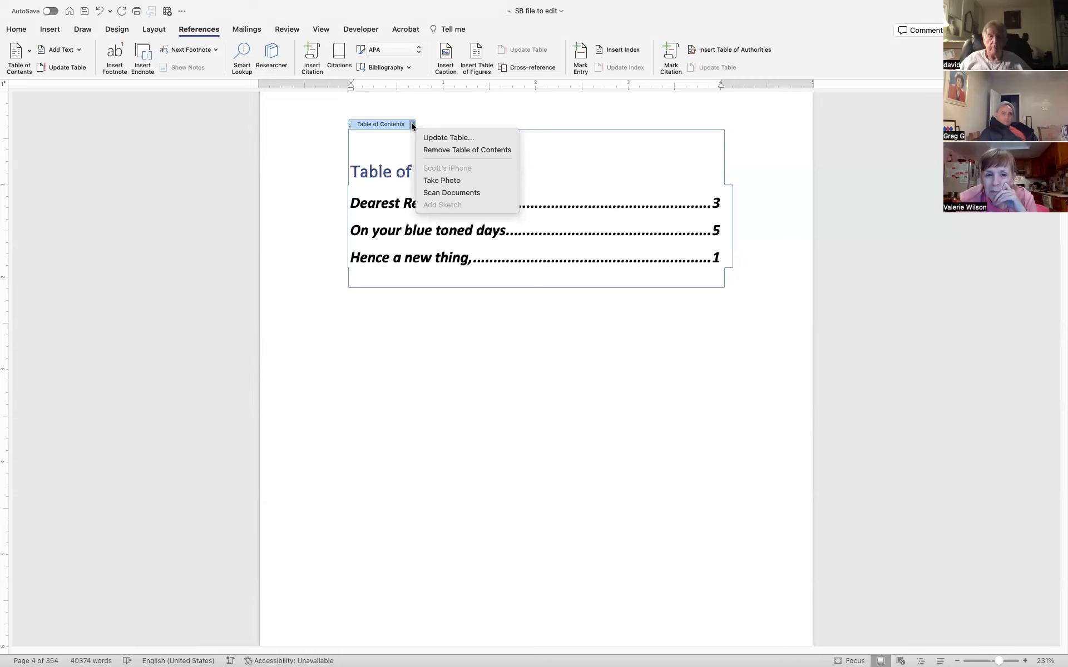
left_click(435, 139)
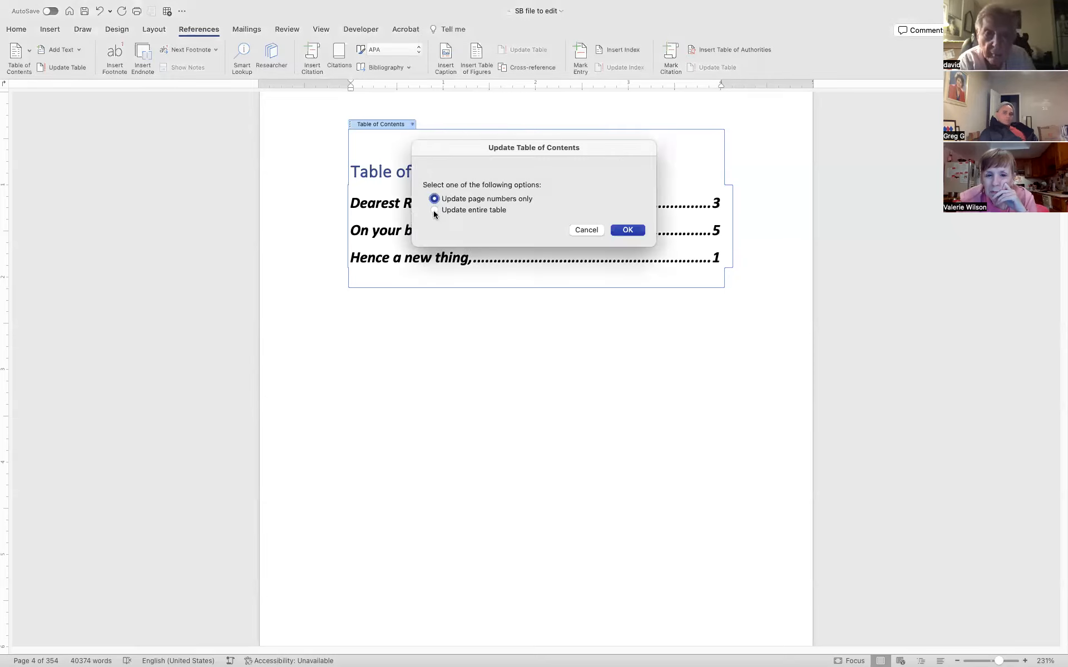
left_click(434, 211)
left_click(616, 231)
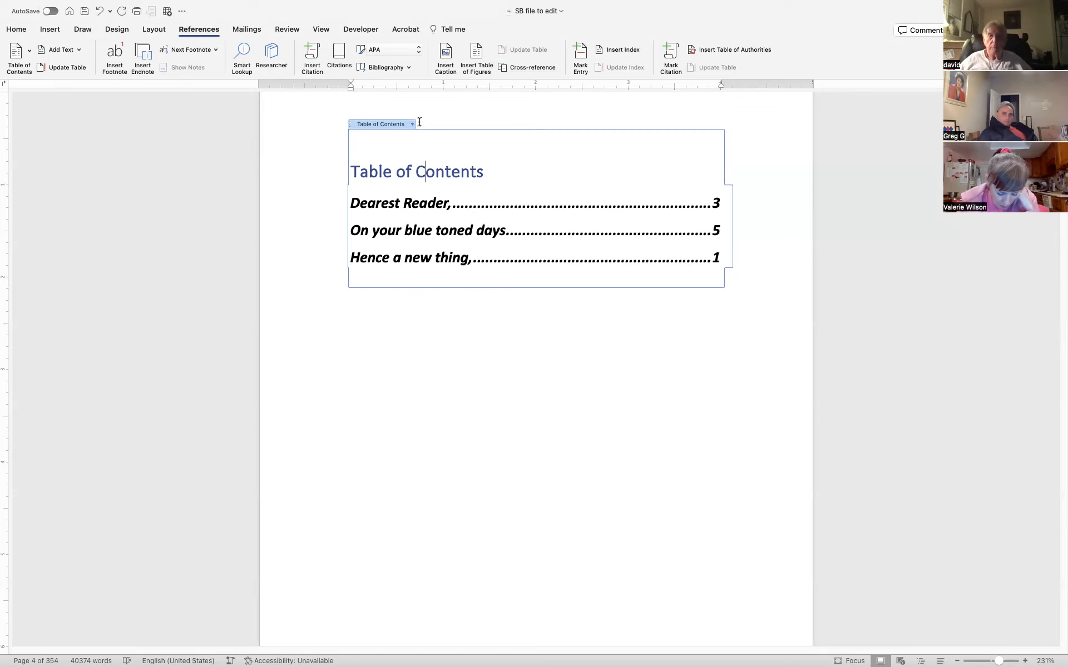
left_click(458, 305)
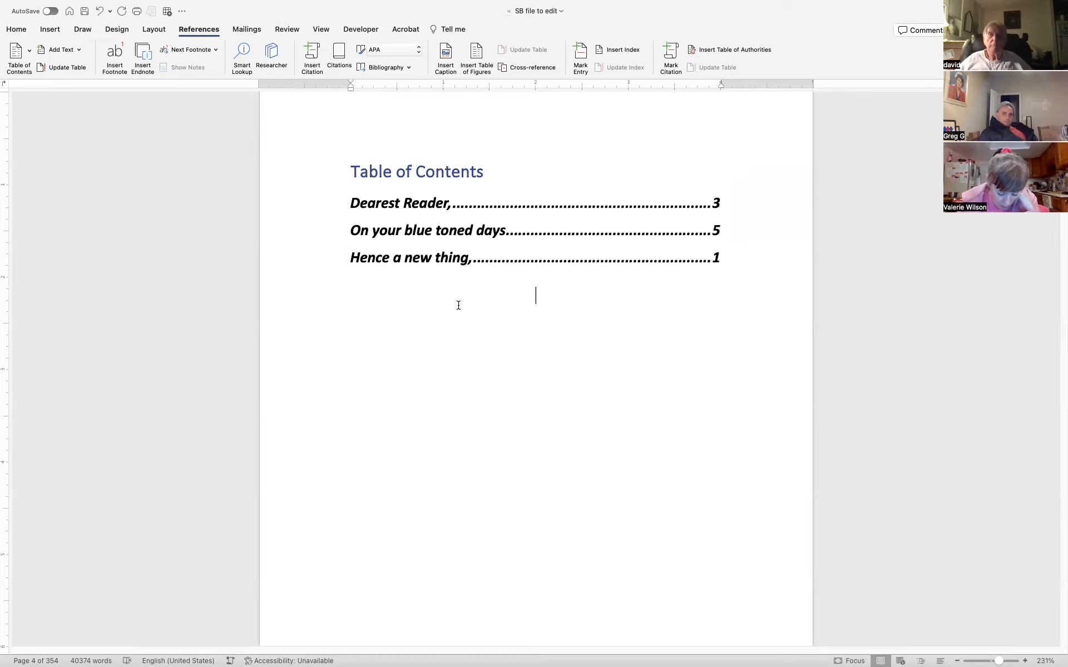
- Save the document as a Word file named "Practice Garbage" on the Desktop
left_click(62, 6)
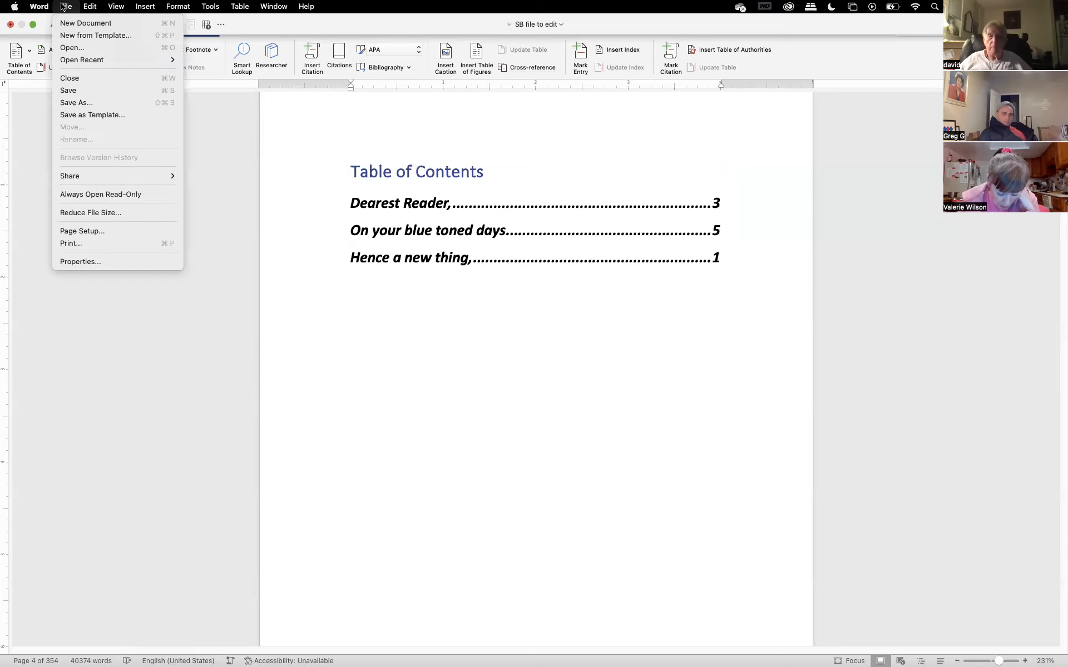
left_click(103, 105)
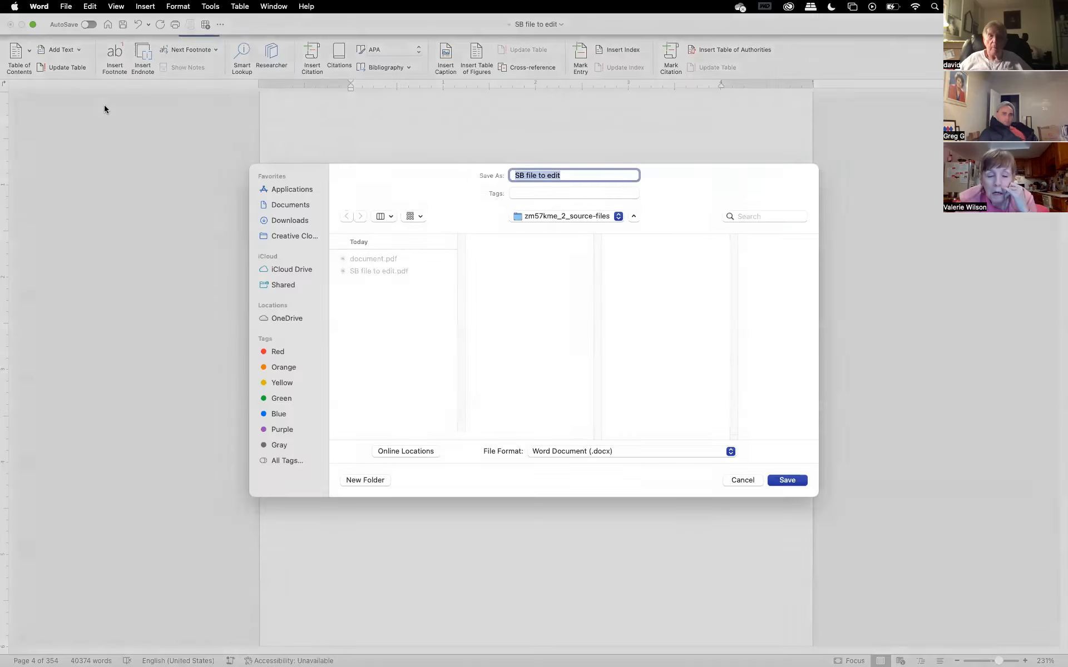
type("Gar")
key("BackSpace")
key("BackSpace")
type("Practice")
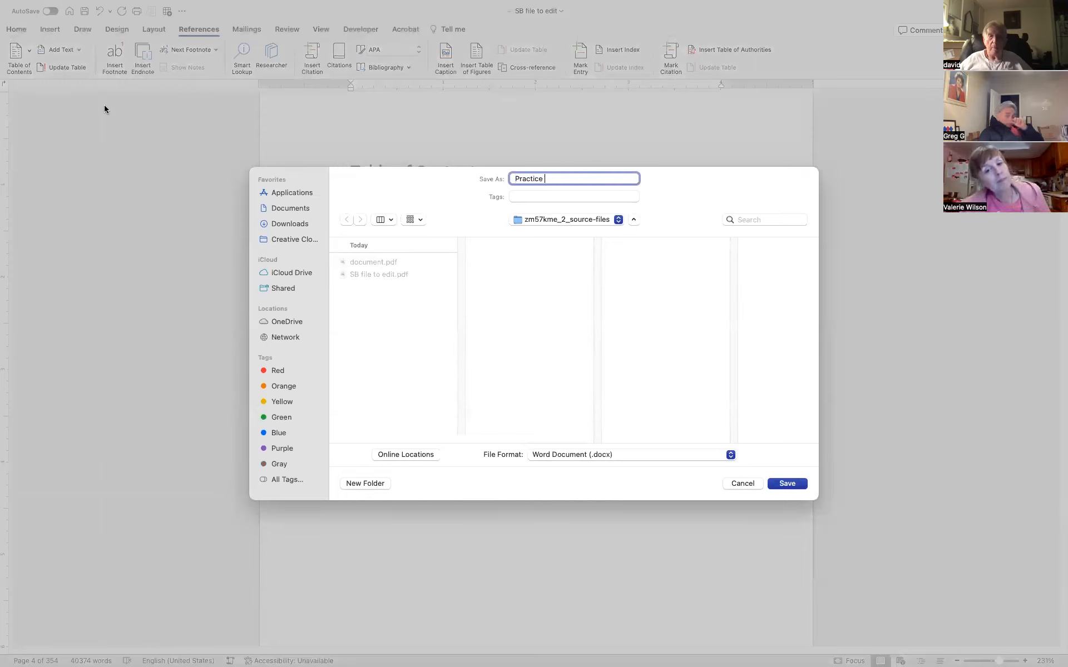
type(" Garbage")
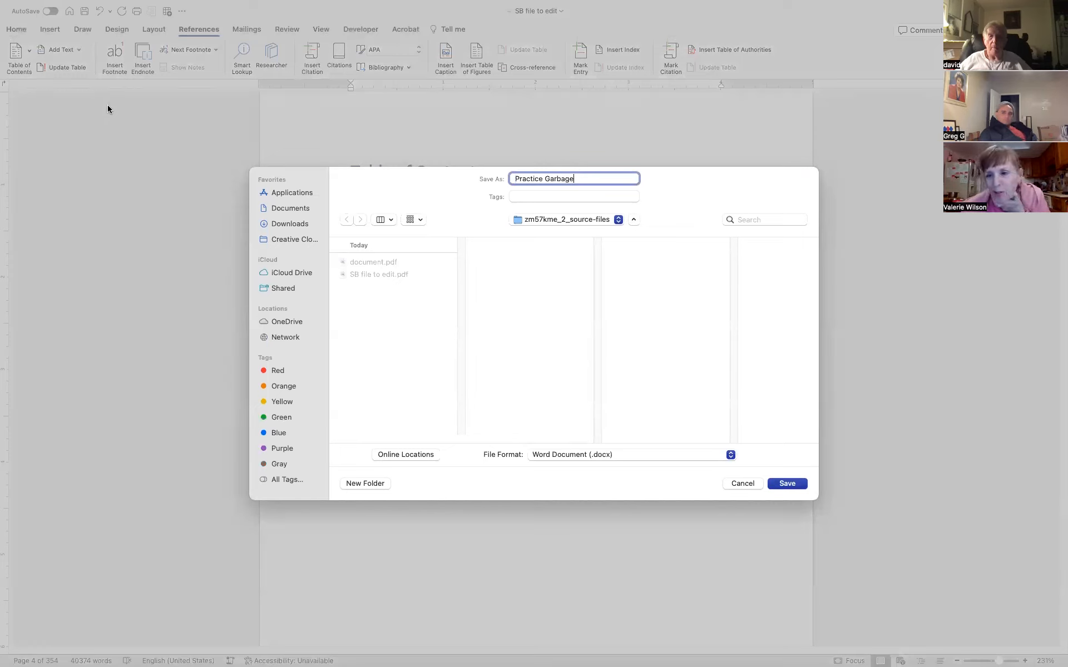
left_click(544, 219)
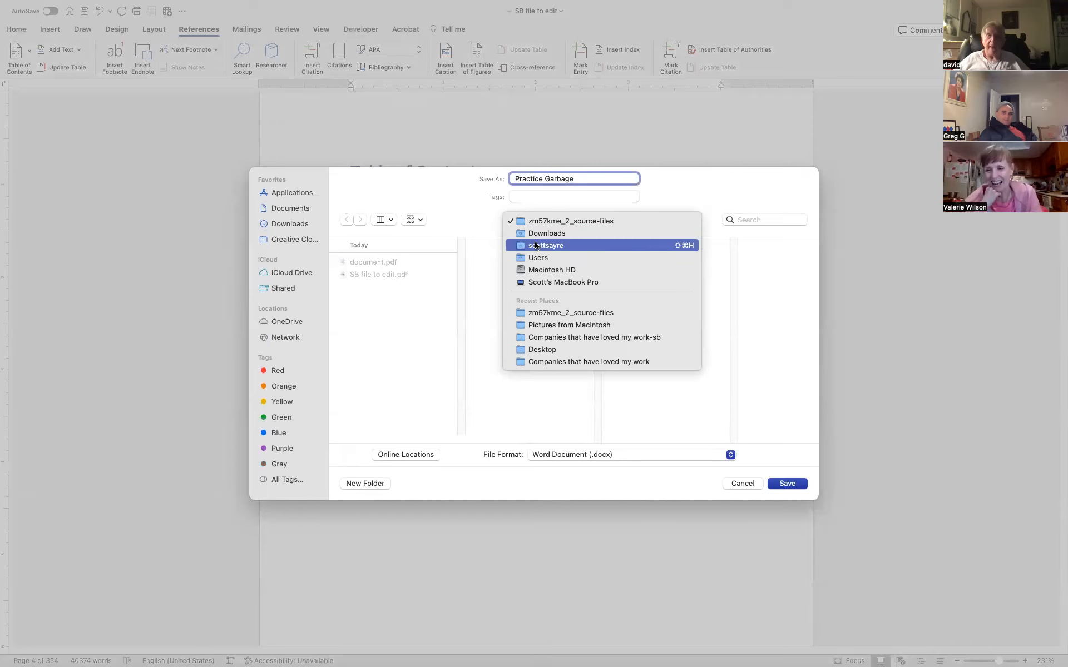
left_click(538, 350)
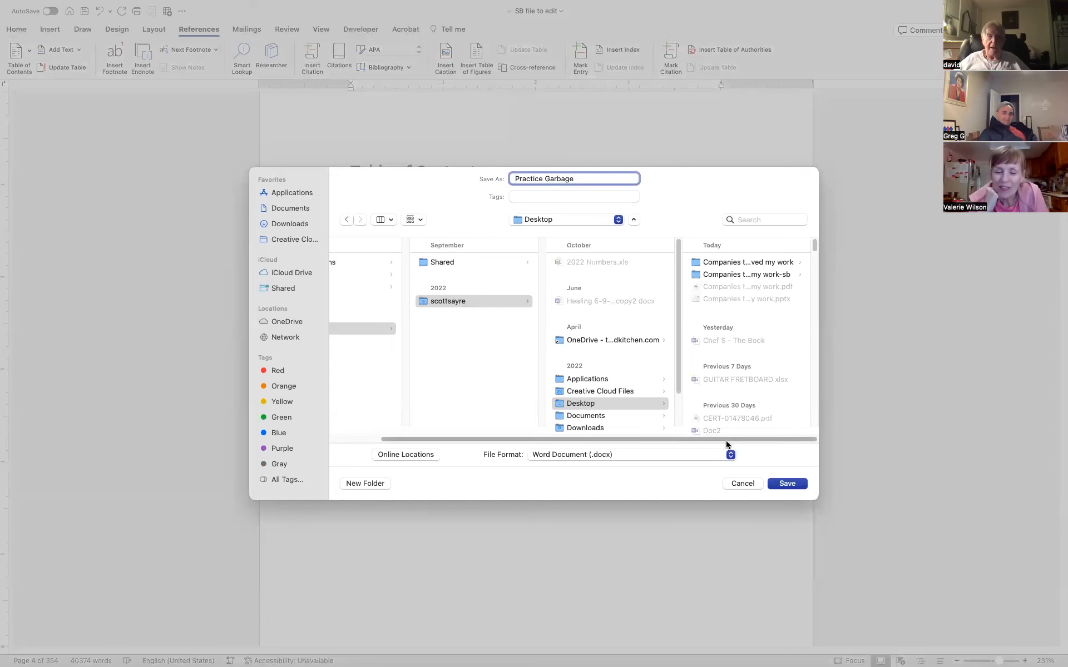
left_click(780, 482)
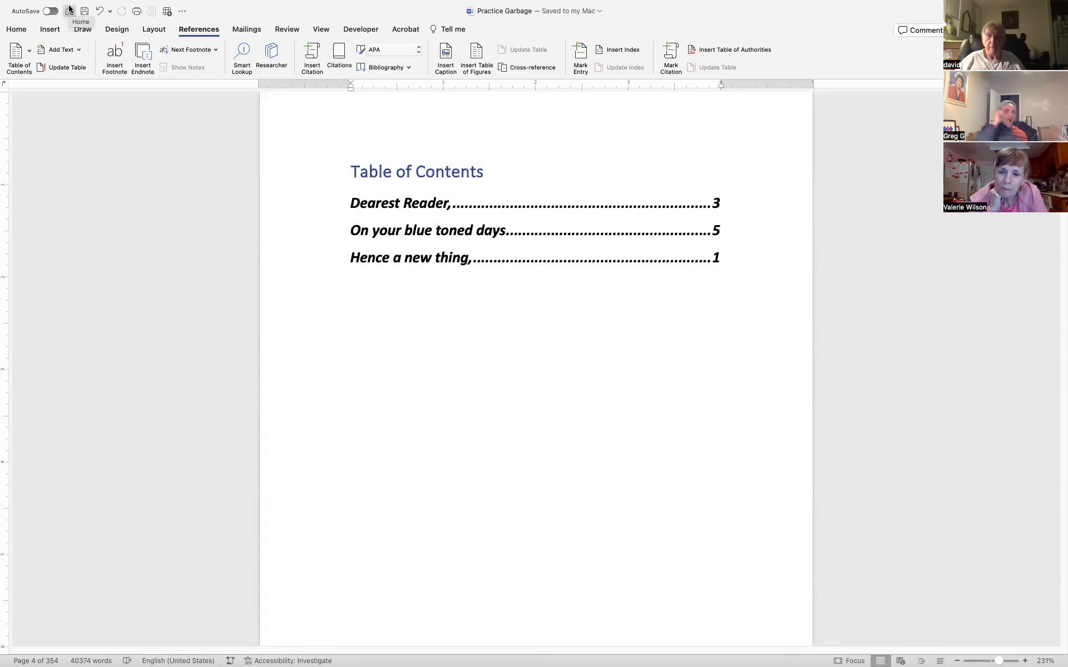
- Export the document to the Desktop as a PDF named "Practice Garbage", using the Best for printing option
mouse_move(31, 2)
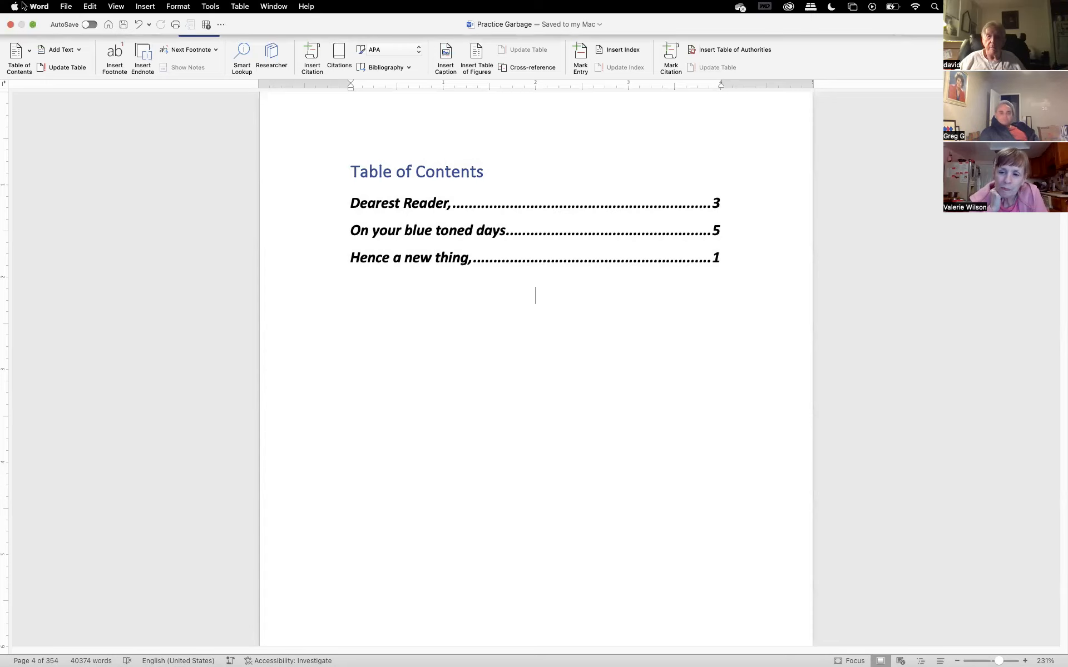
left_click(64, 6)
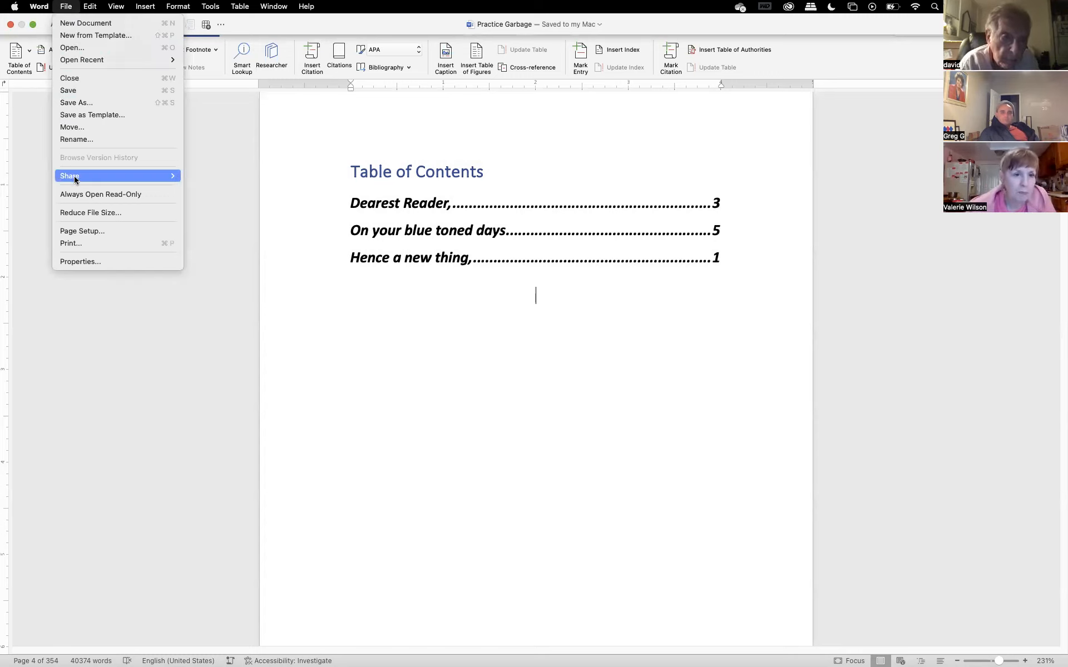
mouse_move(76, 179)
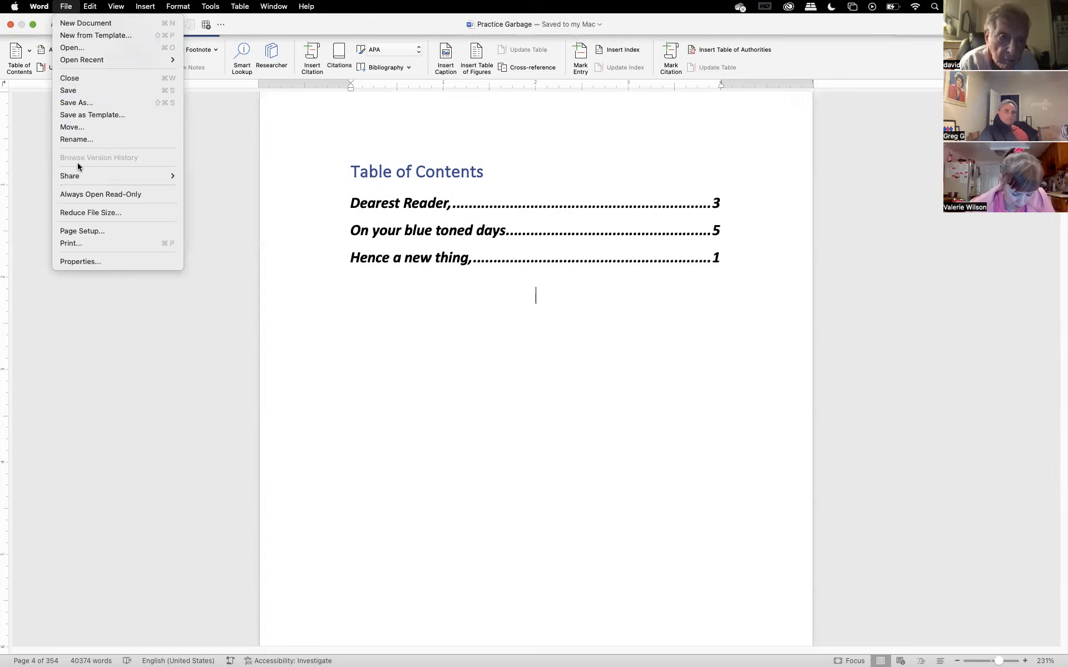
left_click(87, 103)
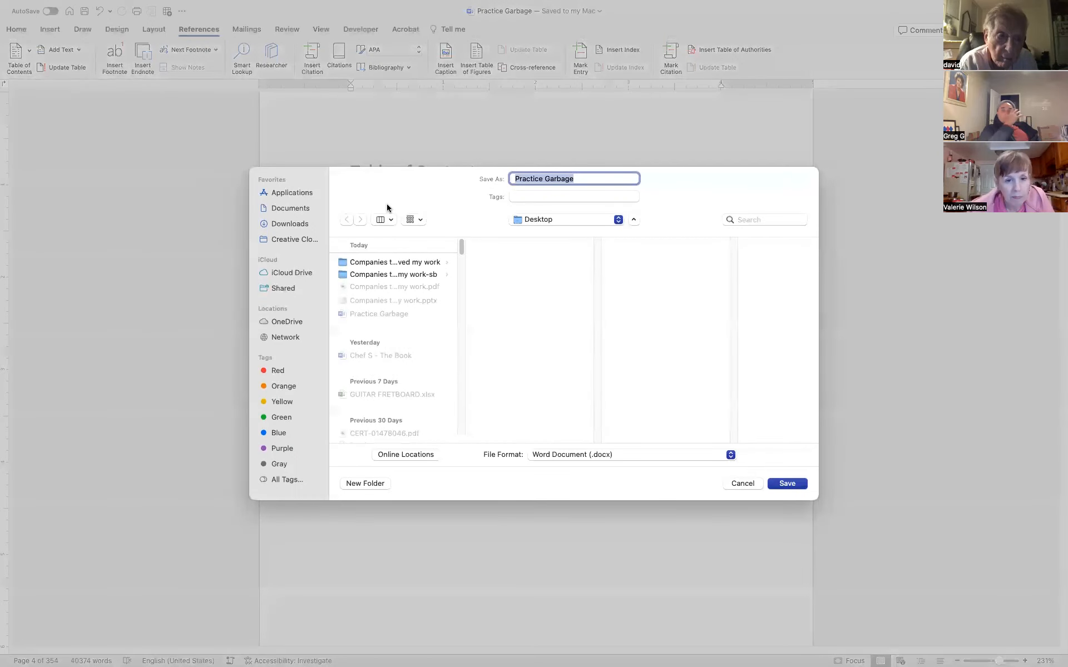
left_click(548, 456)
left_click(546, 593)
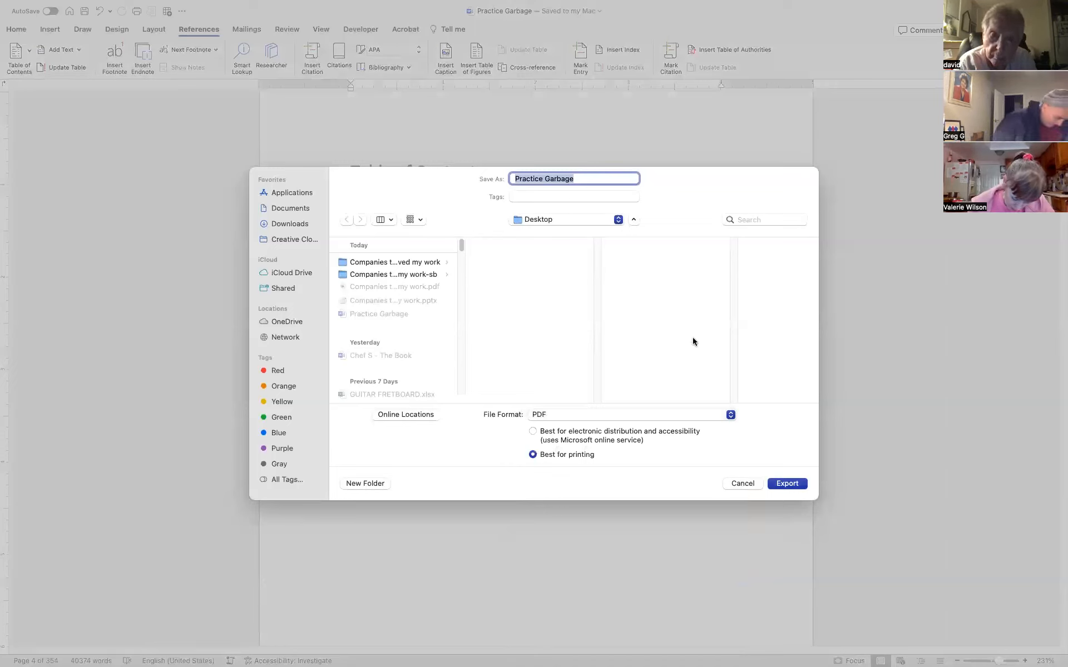
left_click(785, 485)
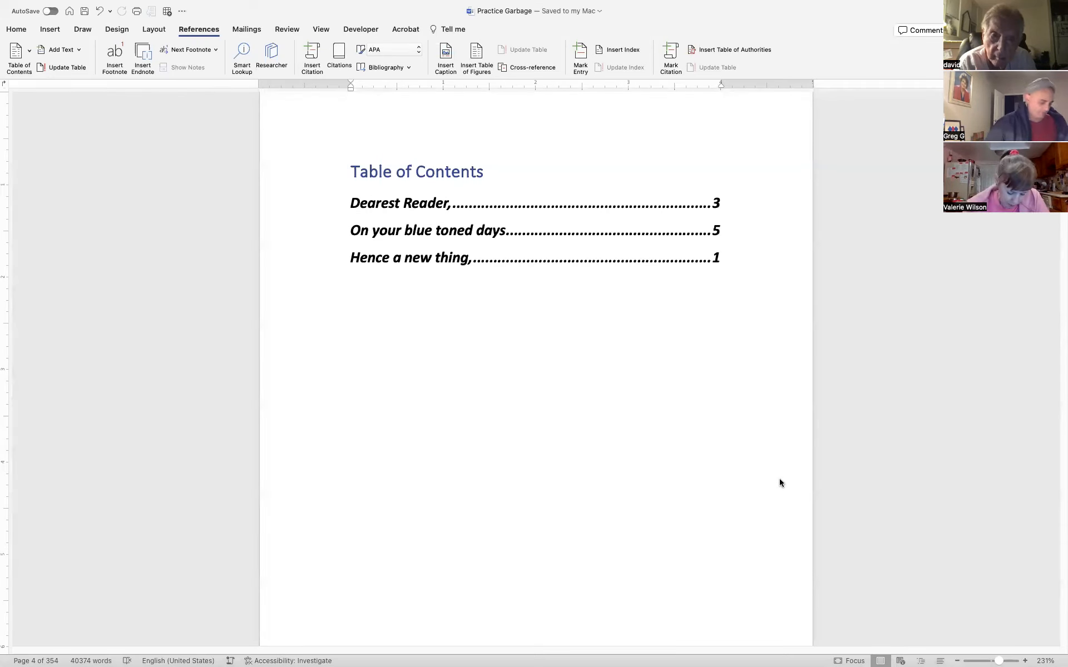
left_click(532, 325)
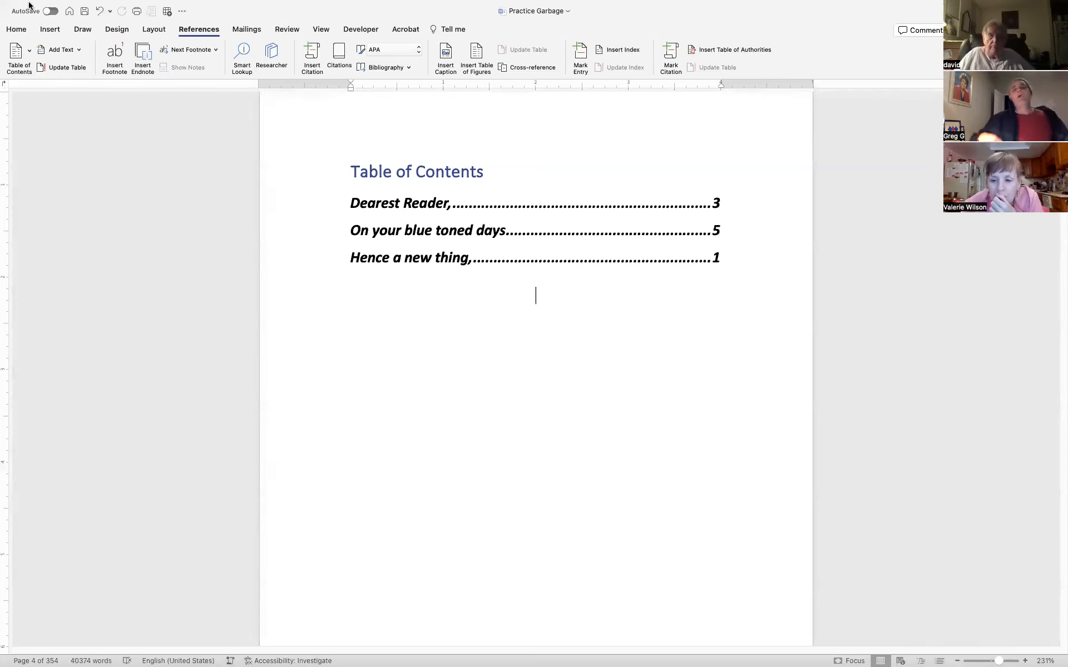
- Quit Word and discard the unsaved changes in the open documents
mouse_move(21, 5)
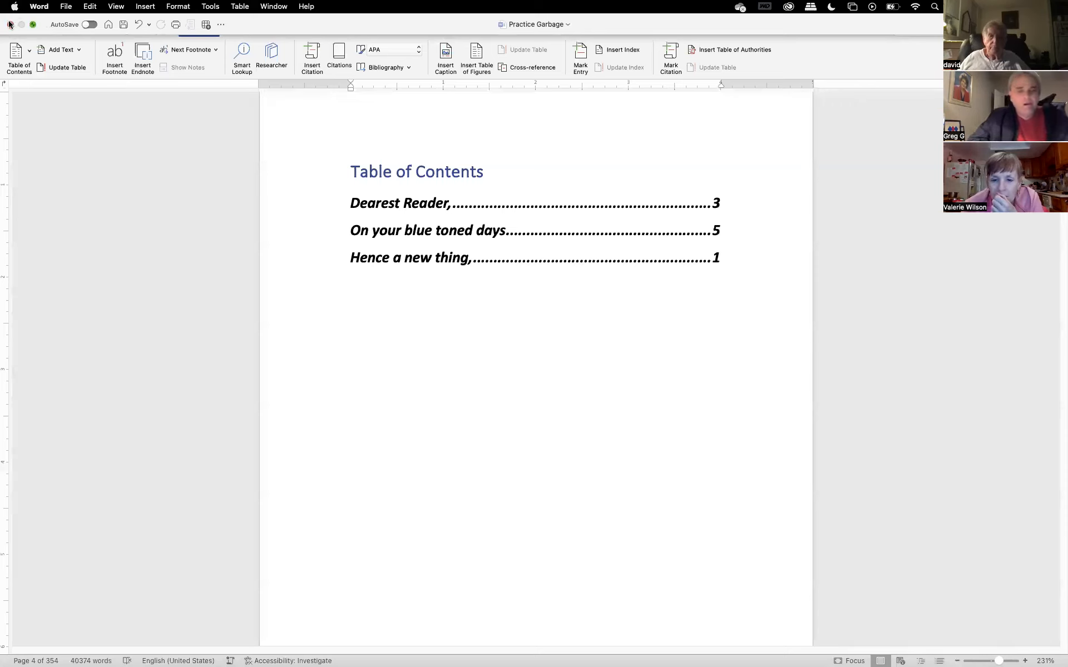
left_click(40, 6)
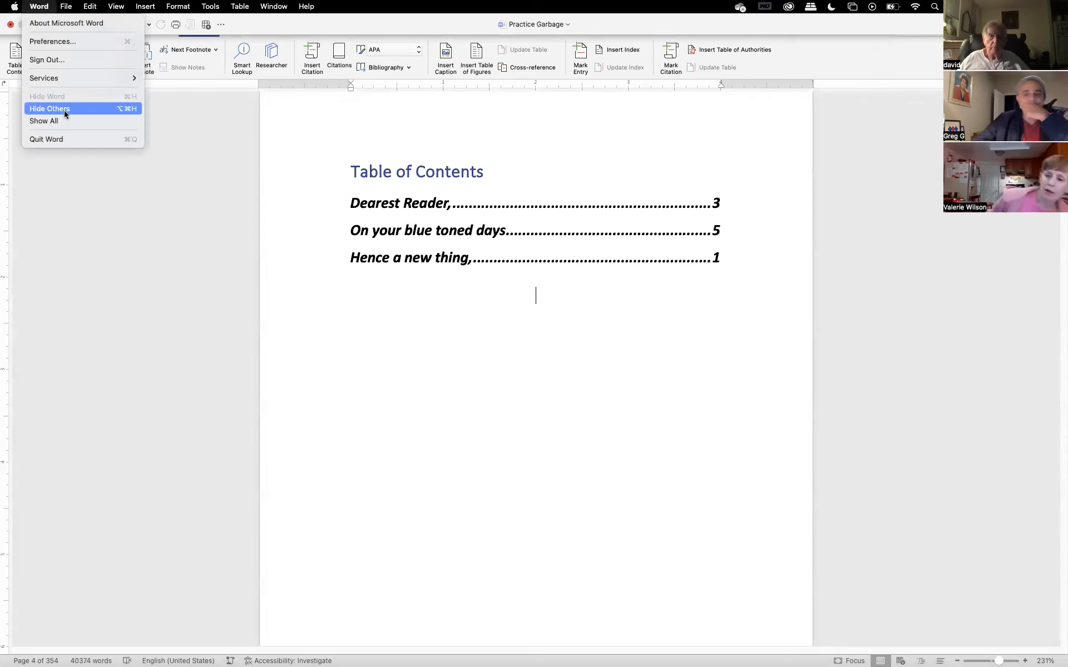
left_click(46, 140)
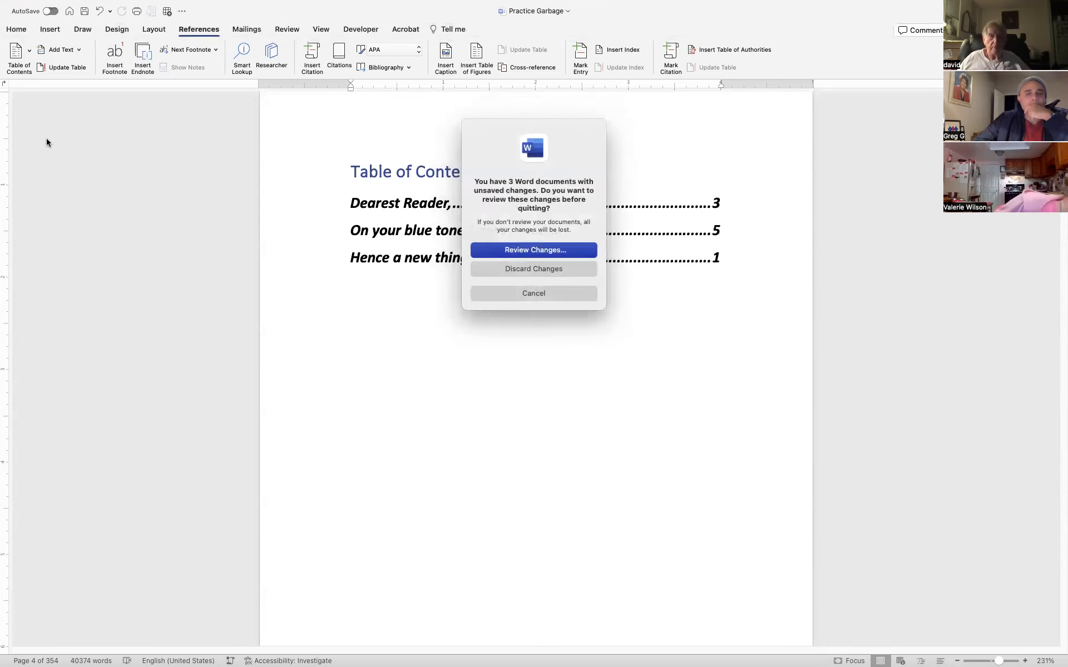
left_click(550, 268)
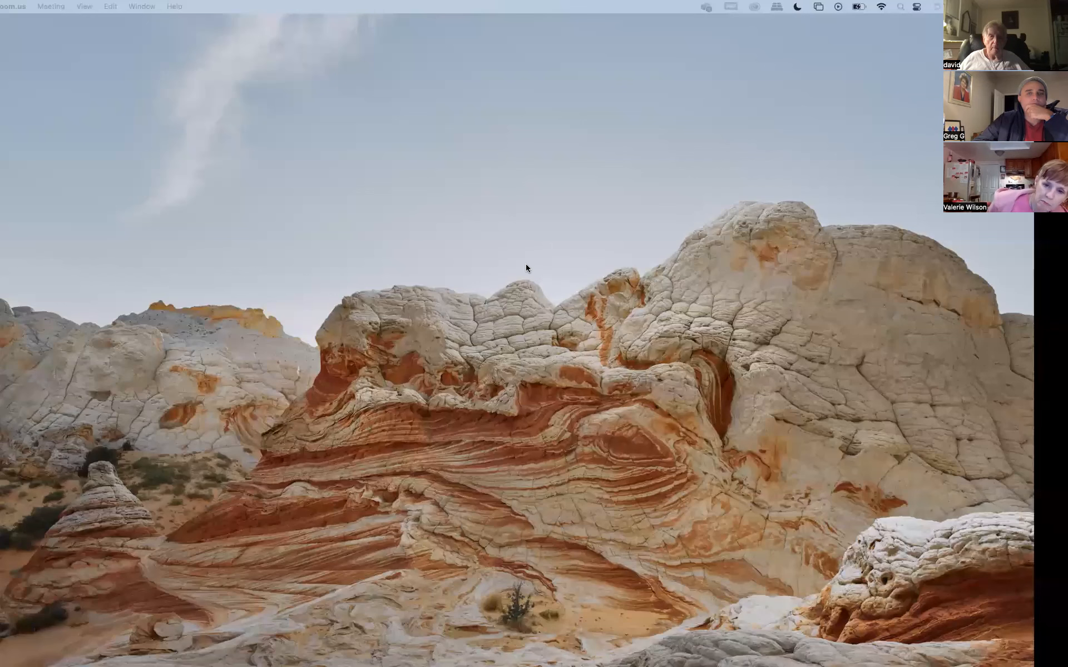
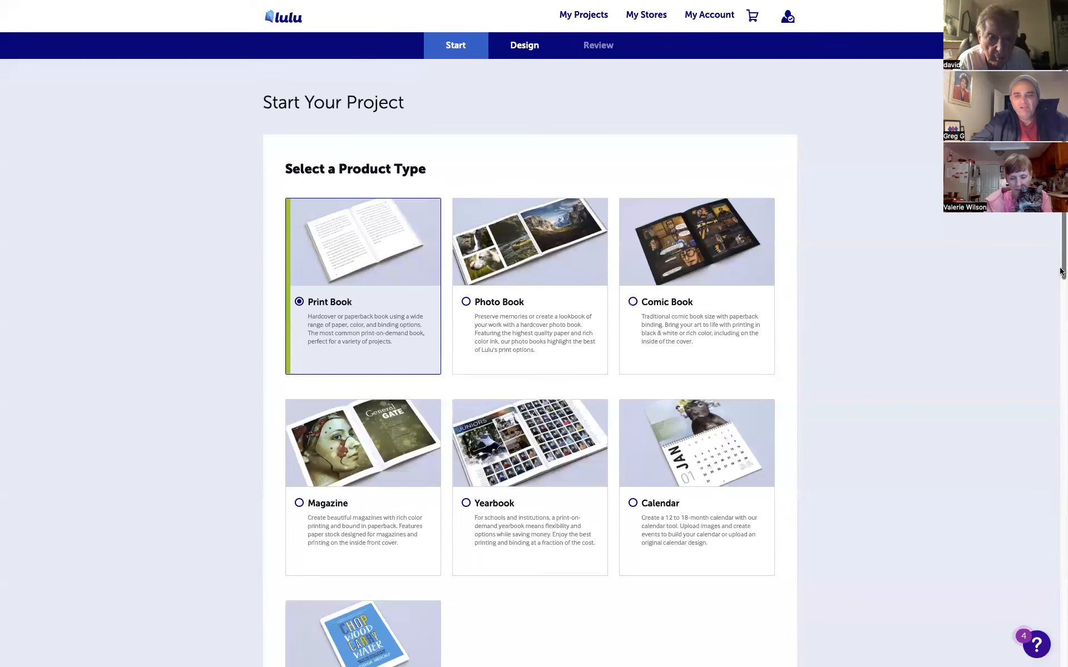
- On Lulu's project start page, try the Publish Your Book goal to view its retail options, and return to Print Your Book
scroll(1061, 296, "down", 1)
left_click_drag(1061, 296, 1061, 313)
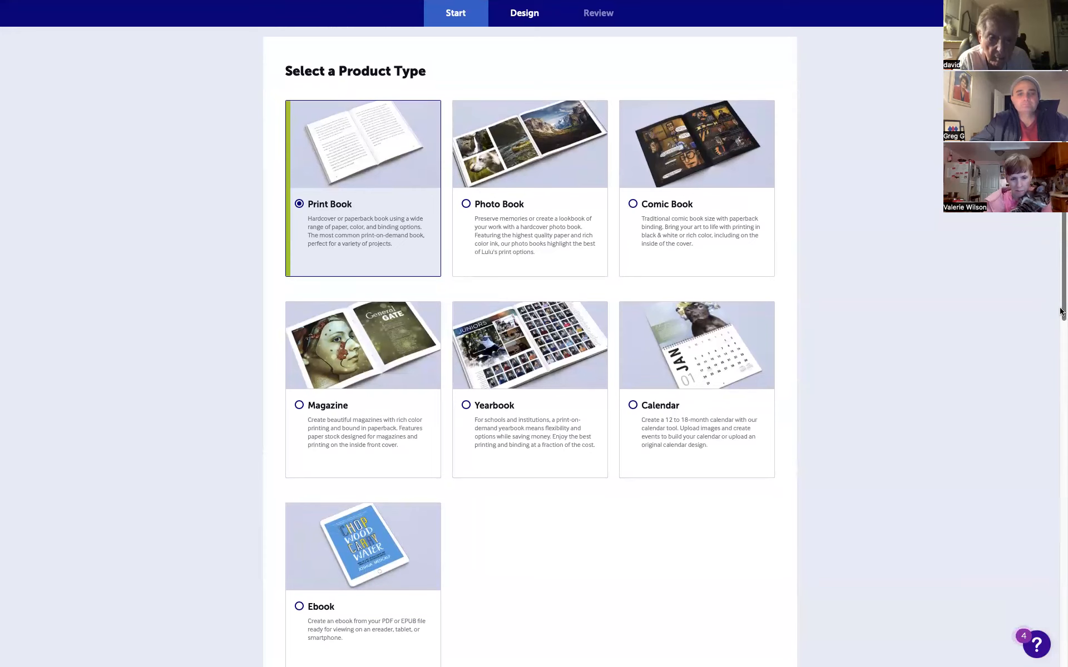
left_click_drag(1061, 314, 1061, 269)
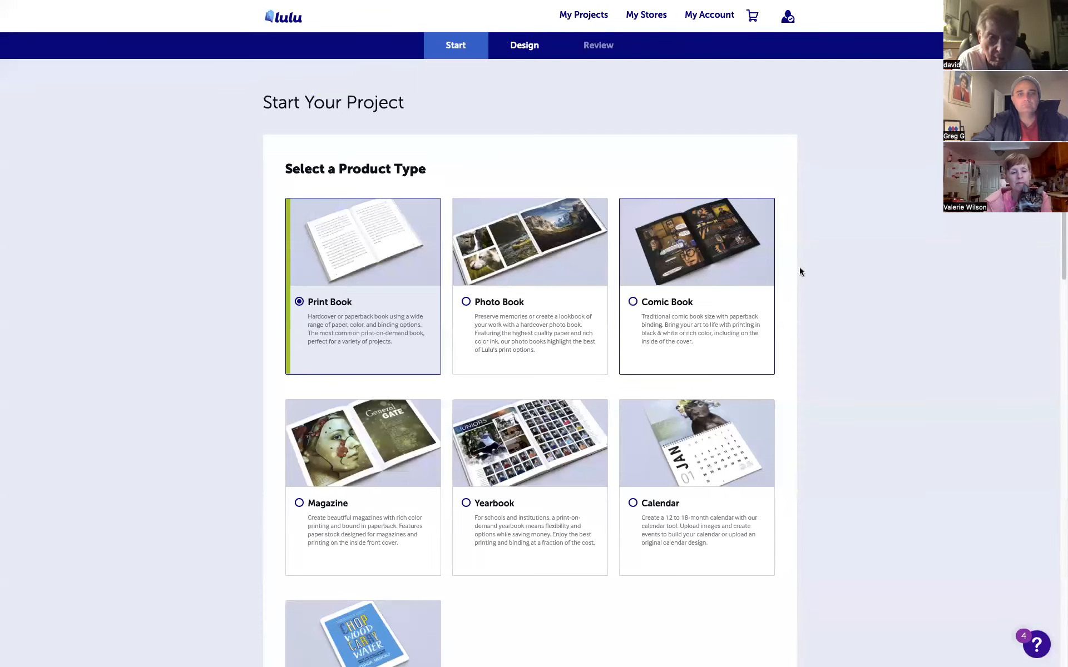
scroll(1061, 272, "down", 1)
left_click_drag(1061, 271, 1061, 484)
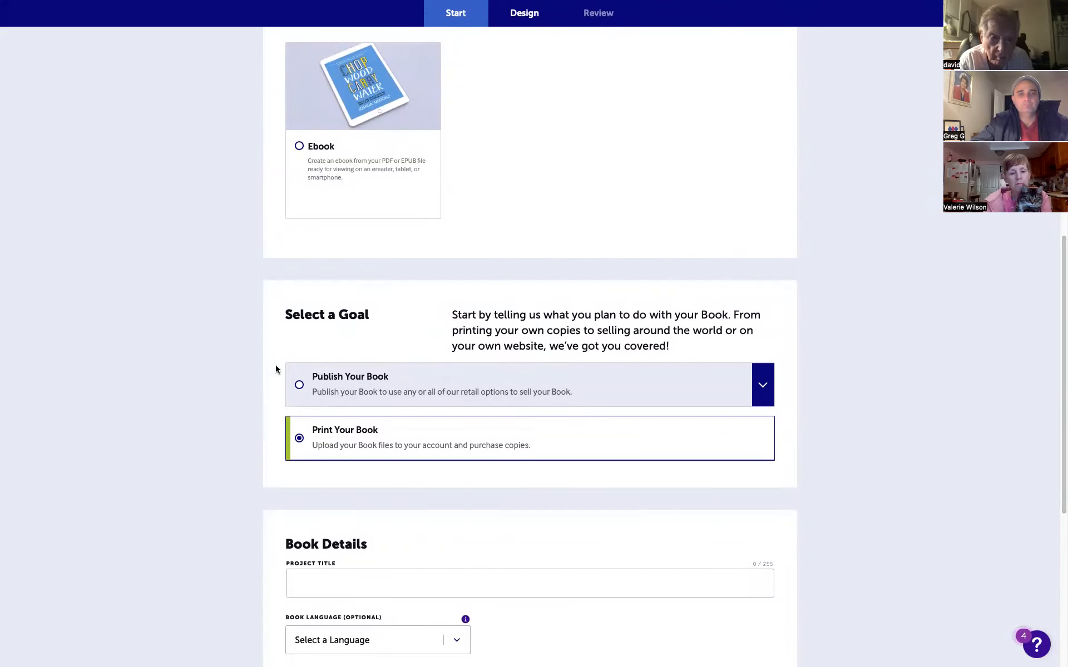
left_click(299, 386)
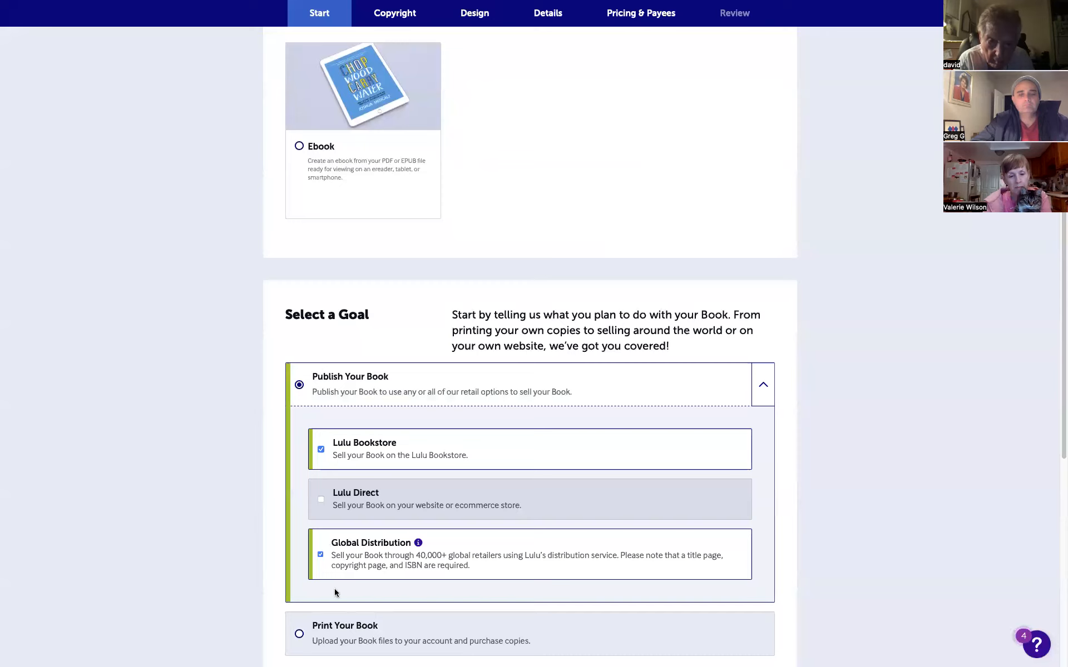
left_click(299, 635)
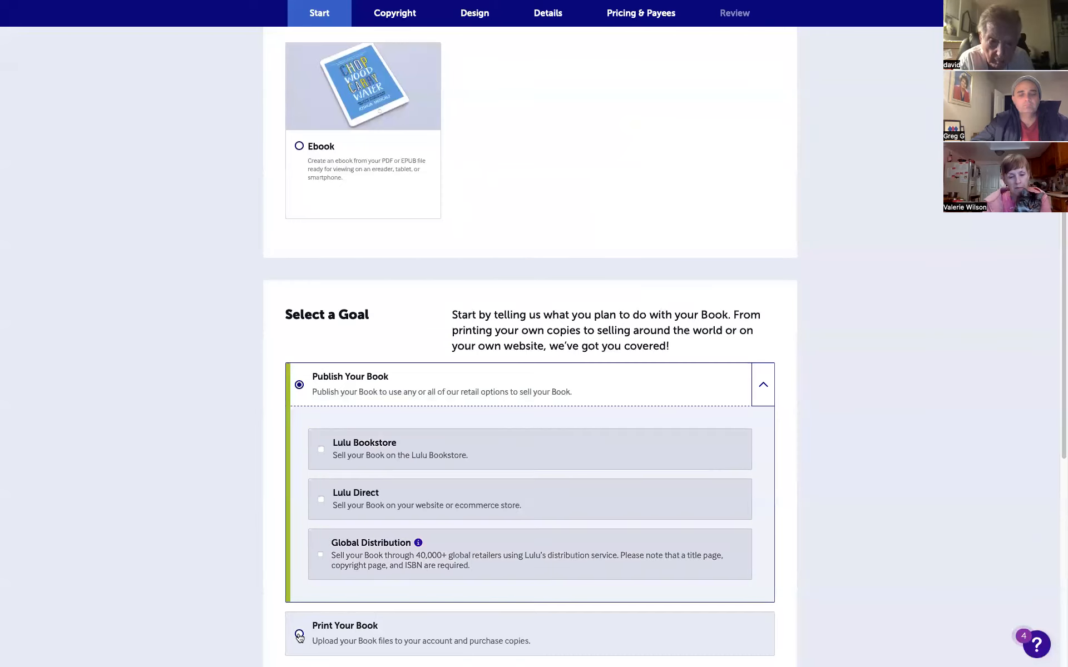
left_click(299, 386)
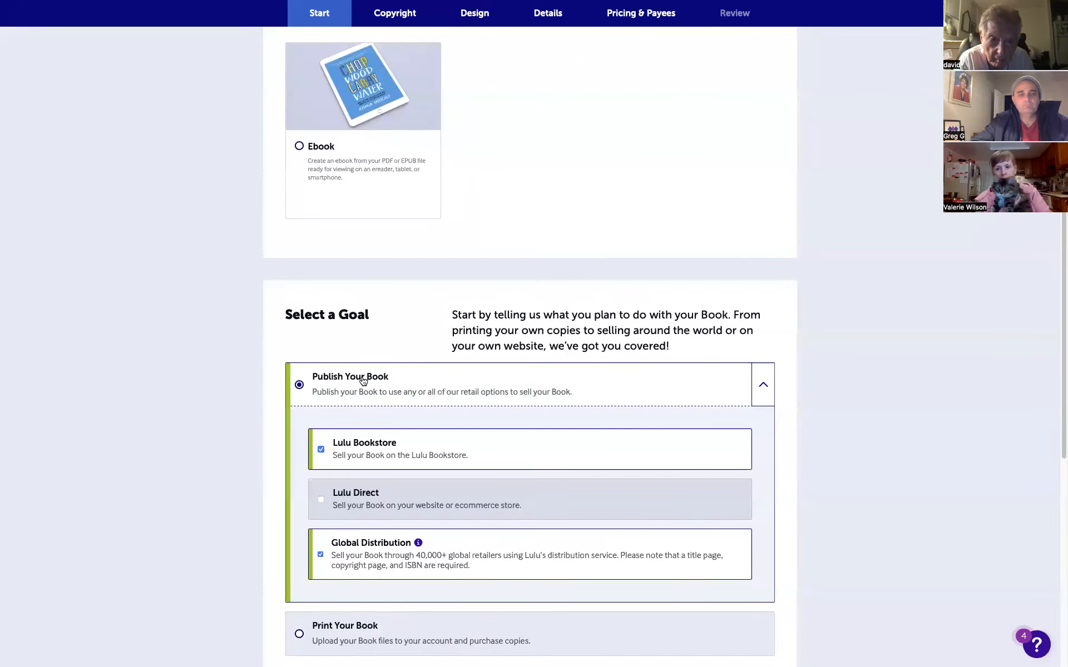
left_click(299, 637)
left_click(311, 640)
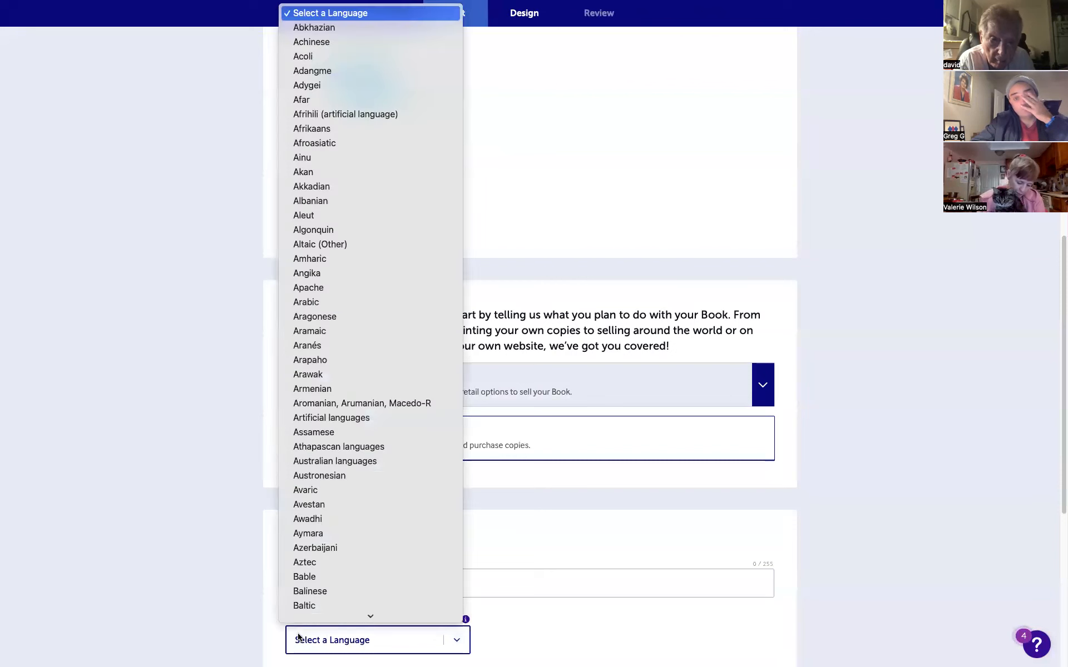
left_click(553, 558)
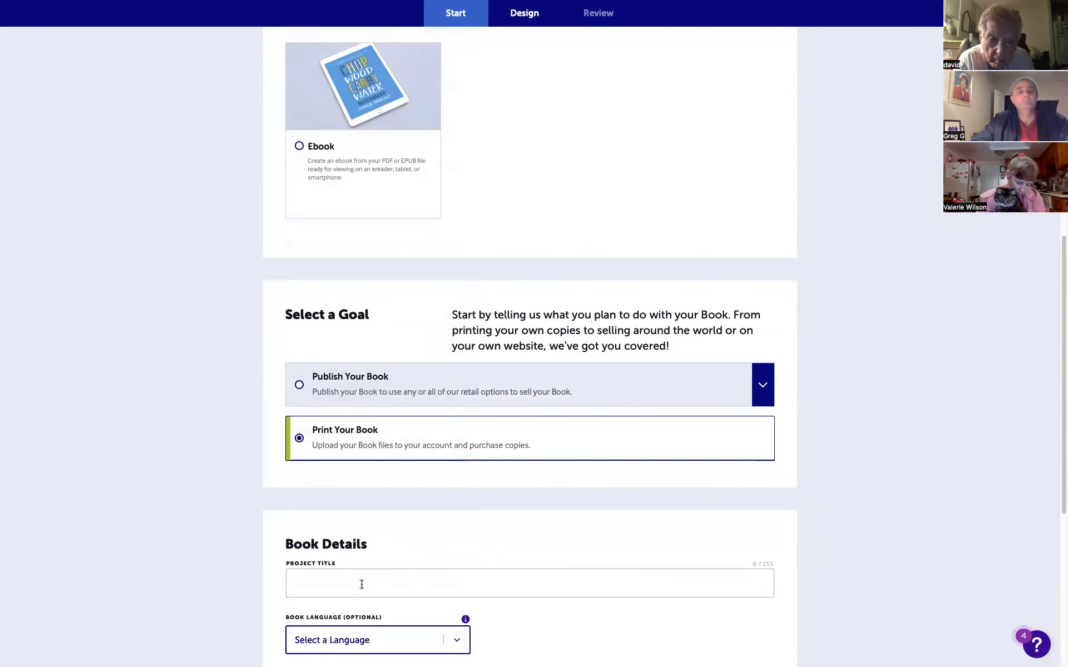
- Enter "This Little Practice Book" as the project title in the book details
left_click(304, 579)
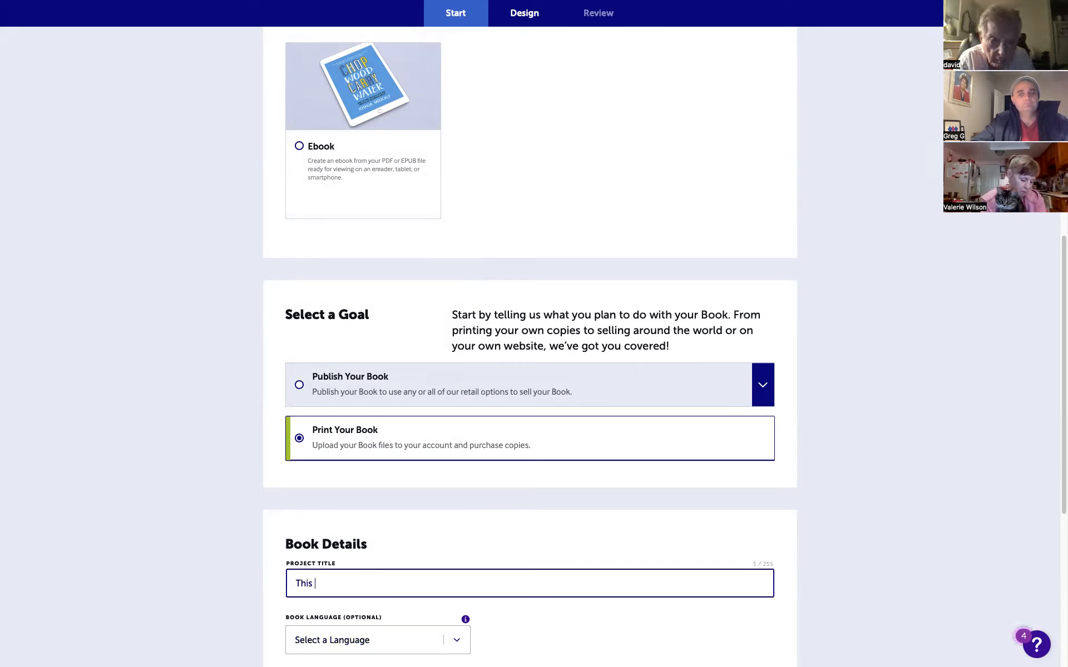
type("This Little")
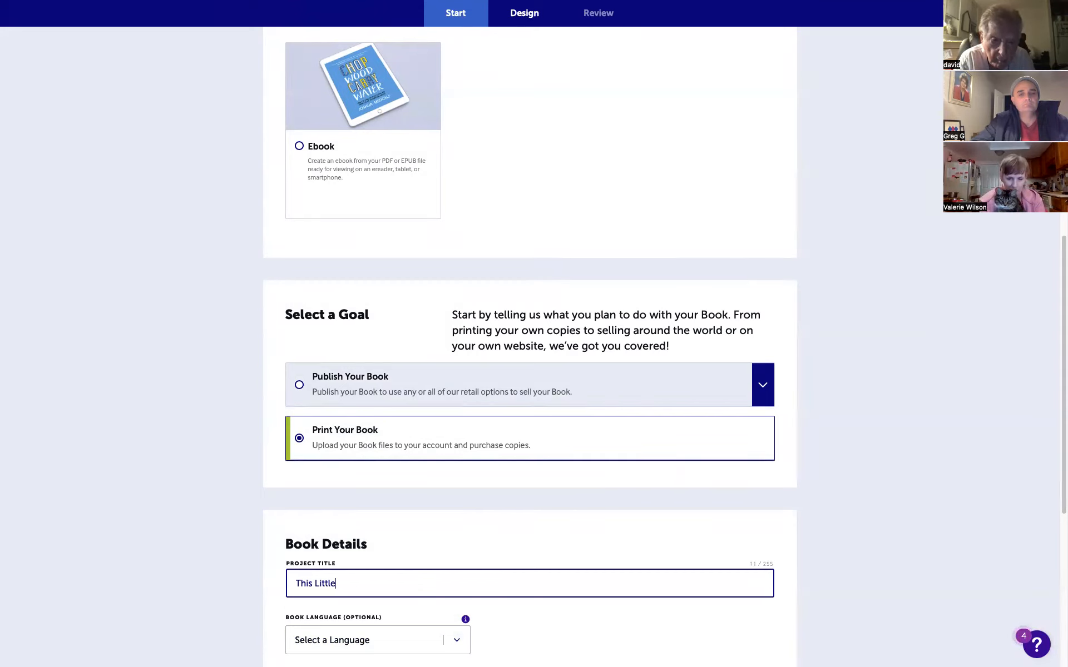
type(". Gice Book")
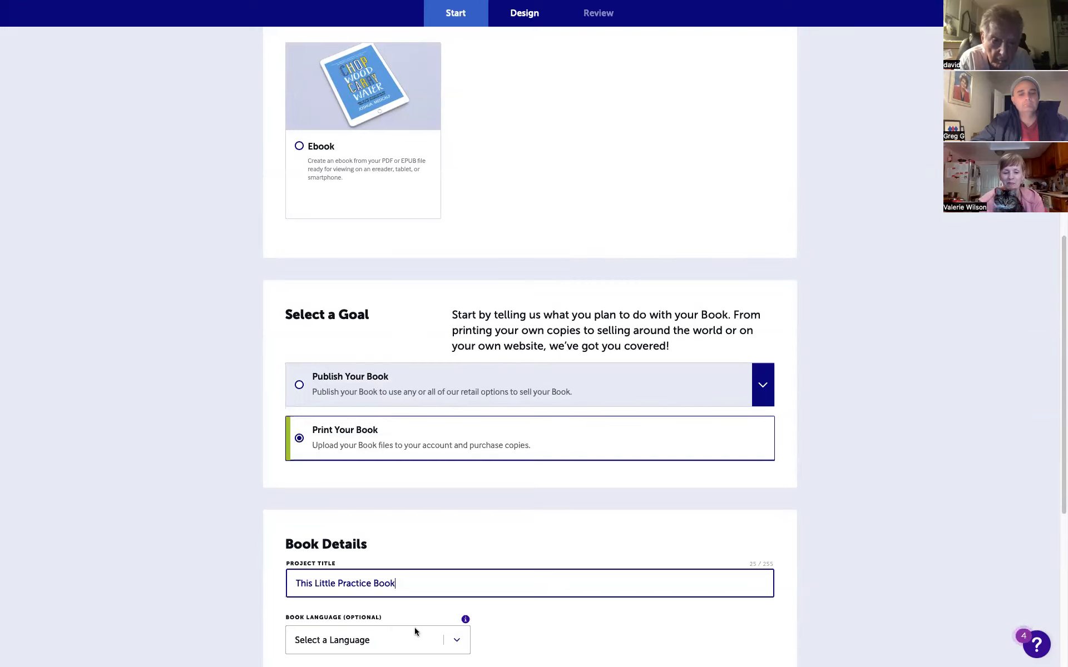
- Choose English as the book language
left_click(455, 637)
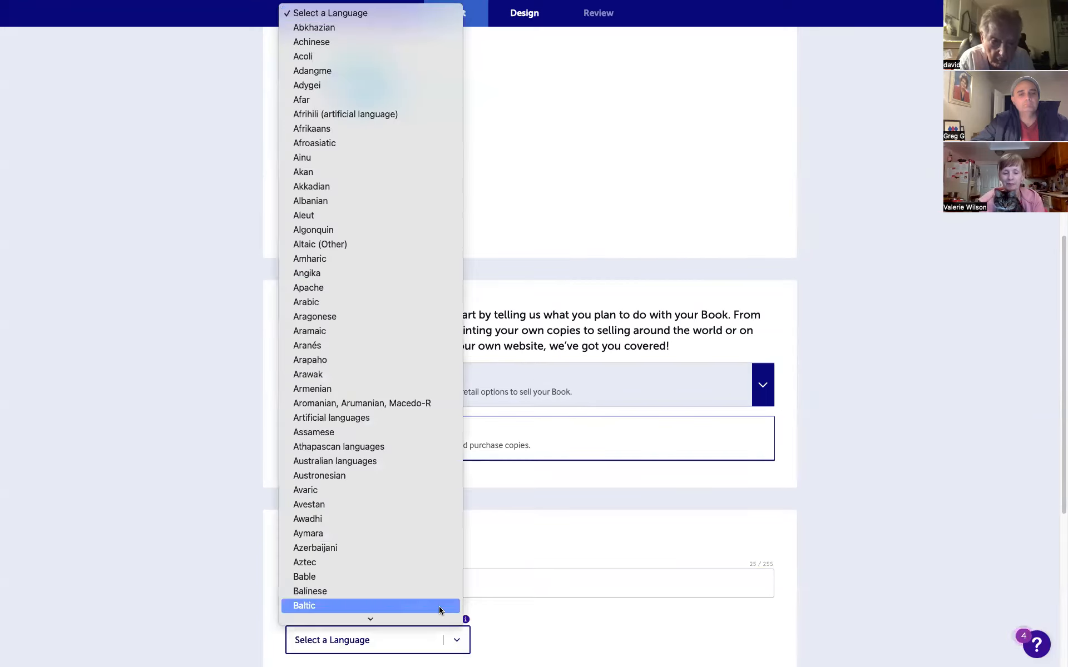
scroll(453, 618, "down", 5)
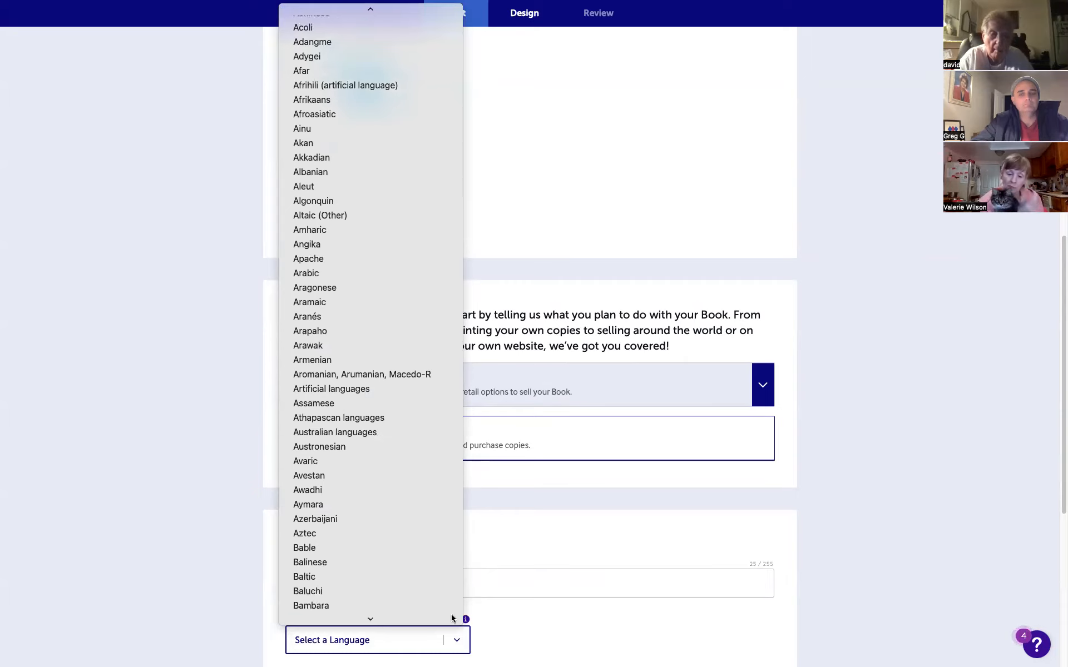
scroll(446, 638, "down", 15)
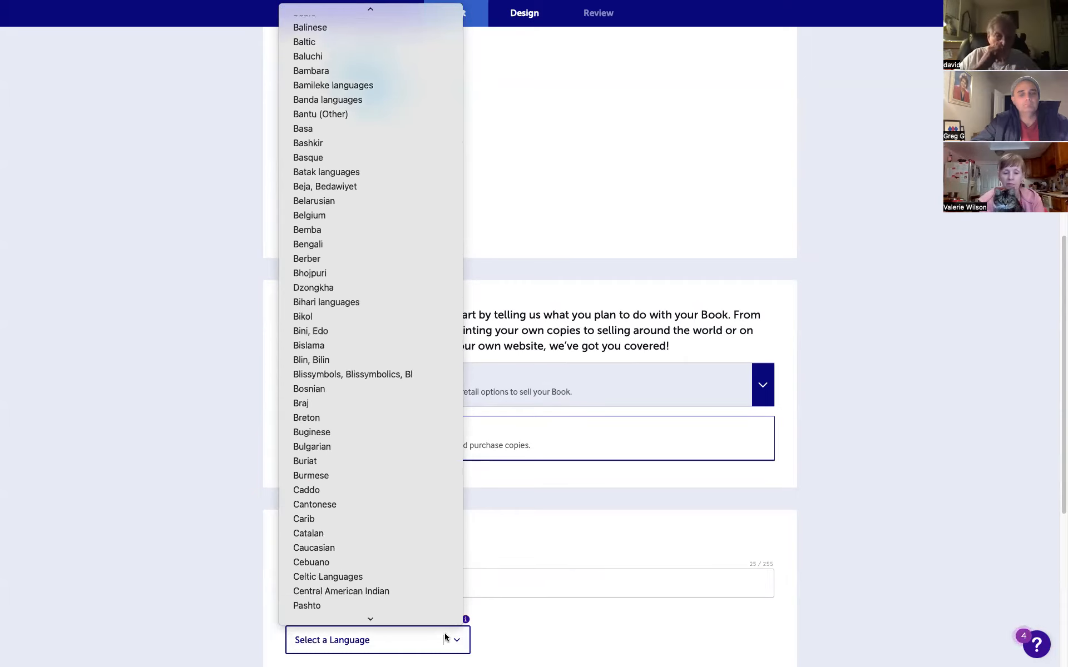
scroll(444, 638, "down", 20)
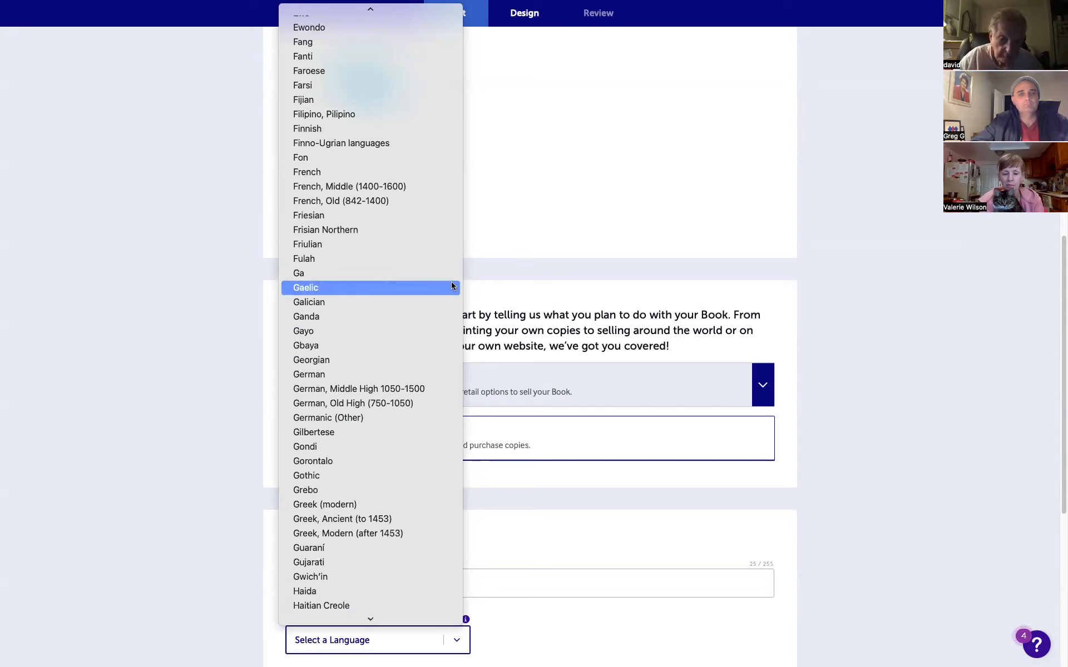
scroll(414, 94, "up", 5)
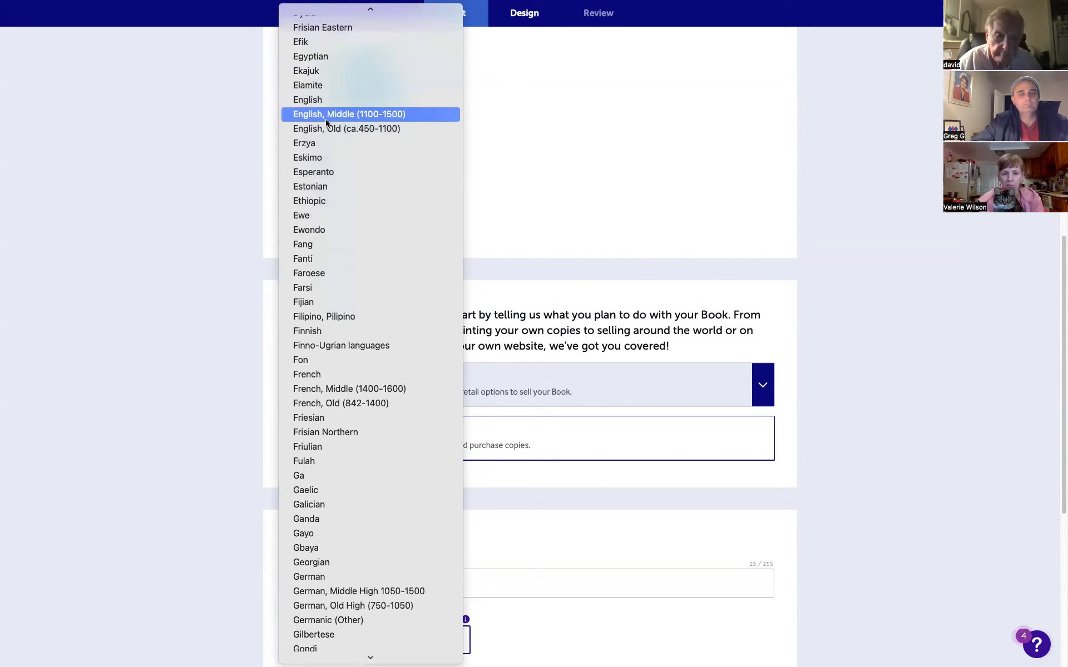
left_click(328, 100)
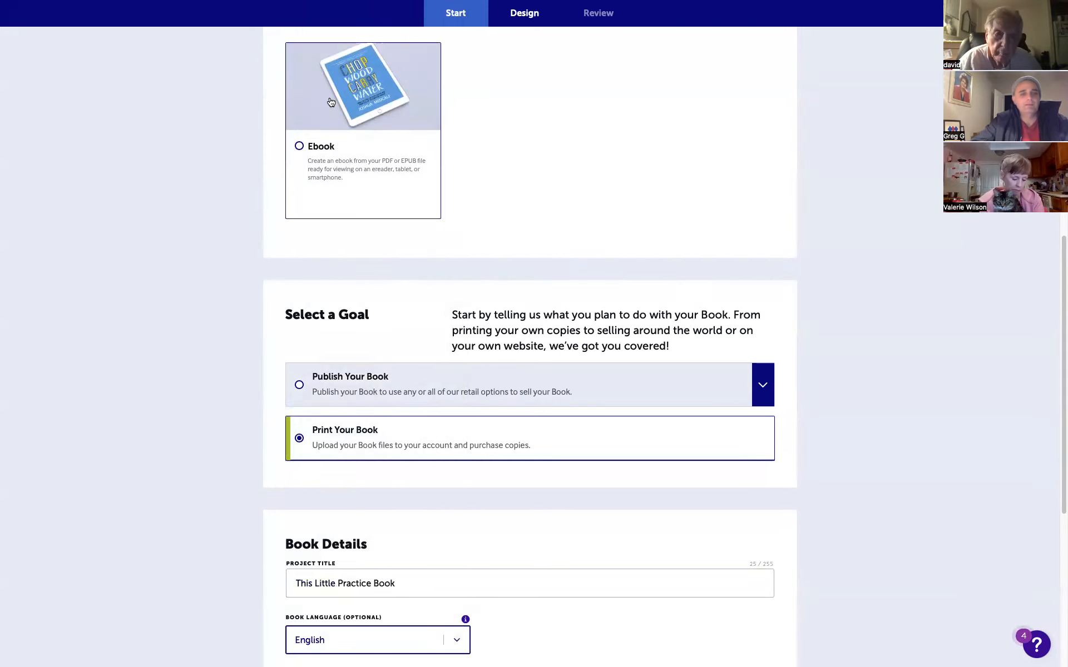
left_click(820, 406)
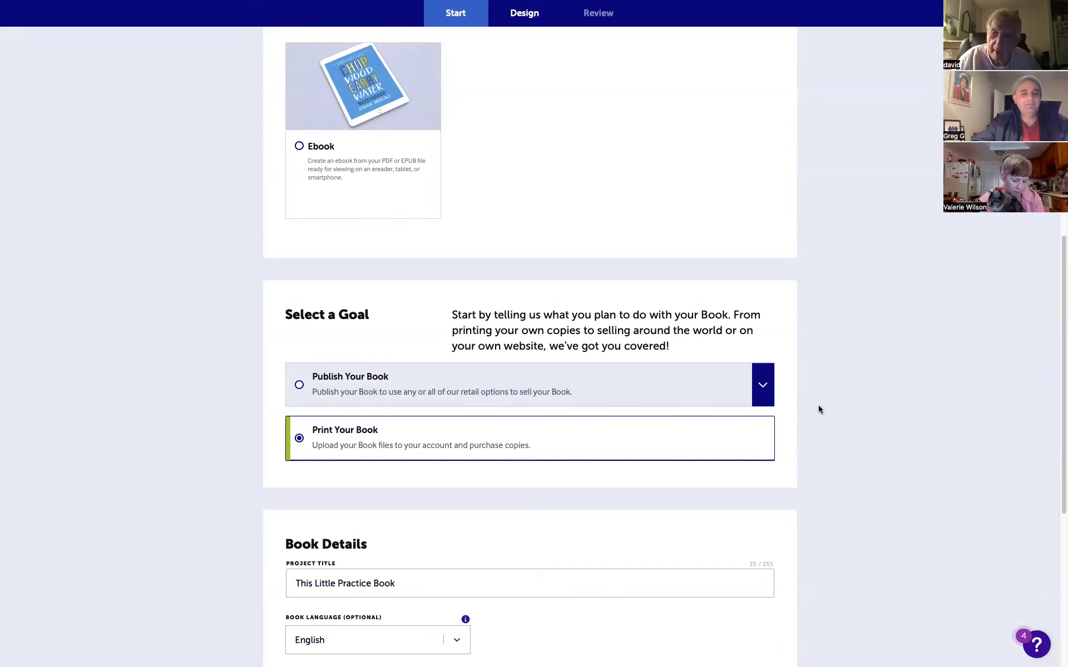
- Assign the book to the Cookbooks category and continue to the project's design stage
scroll(818, 404, "down", 2)
scroll(819, 404, "down", 3)
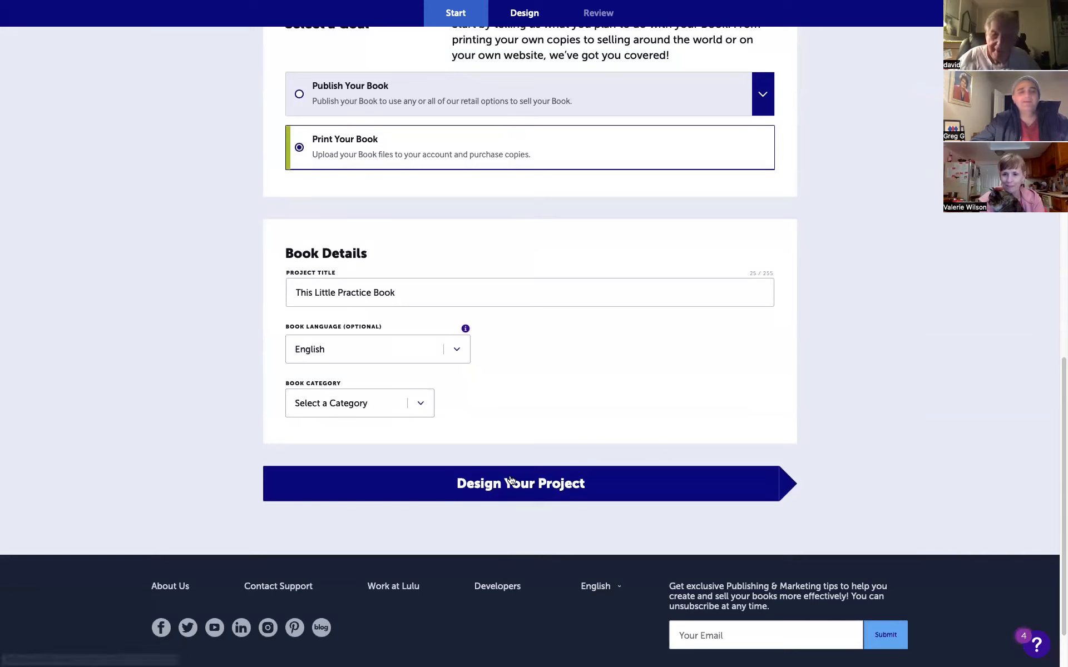
left_click(421, 403)
left_click(421, 402)
left_click(421, 402)
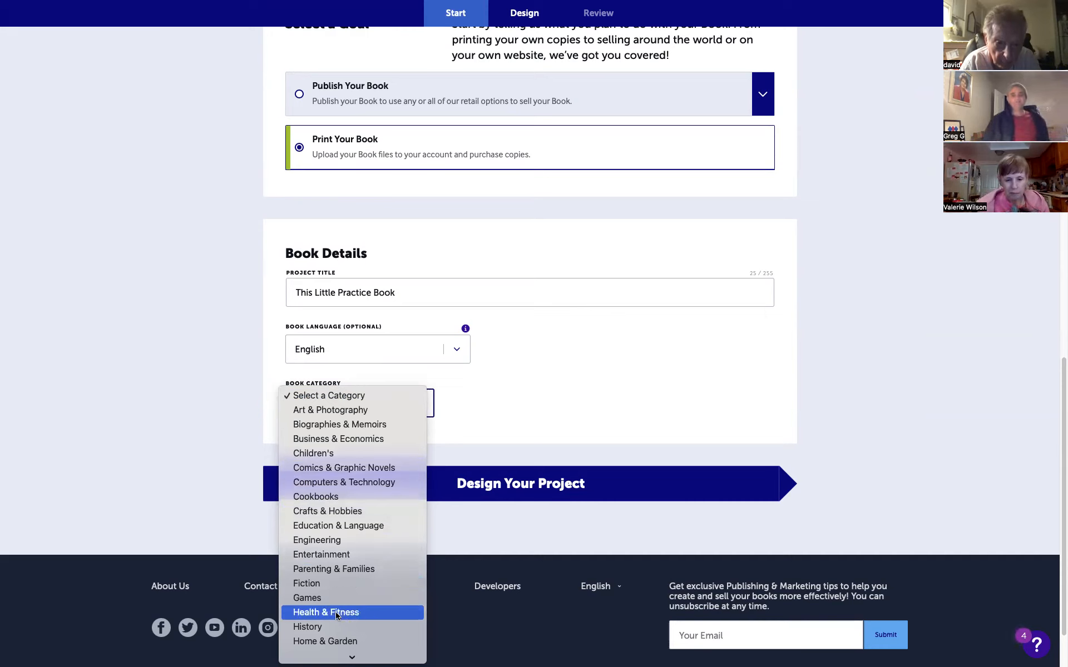
mouse_move(352, 656)
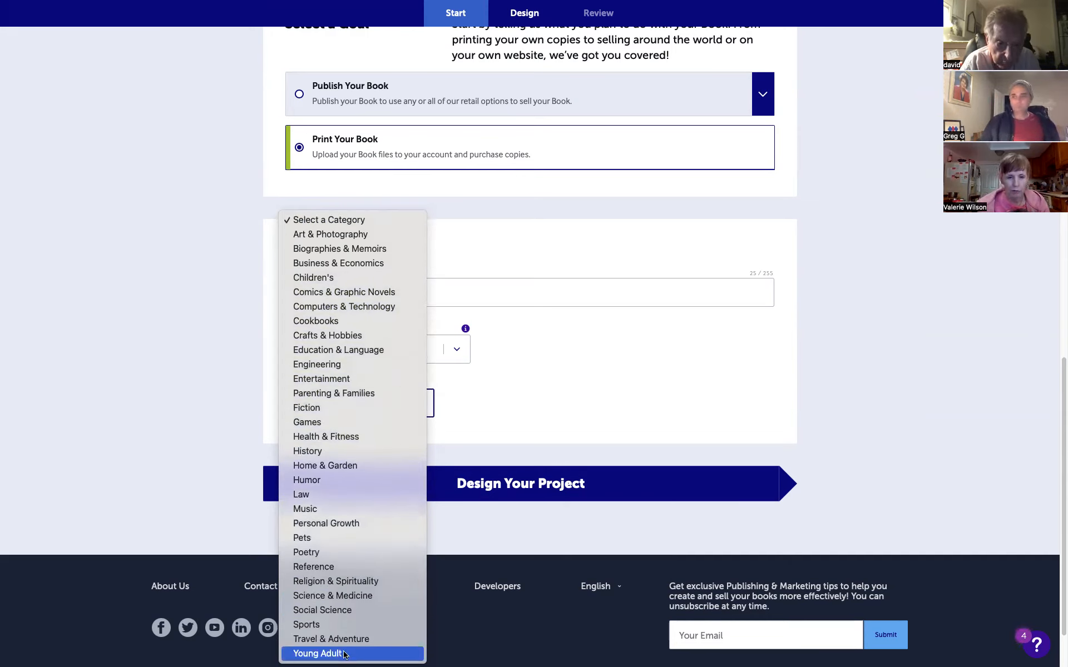
left_click(372, 322)
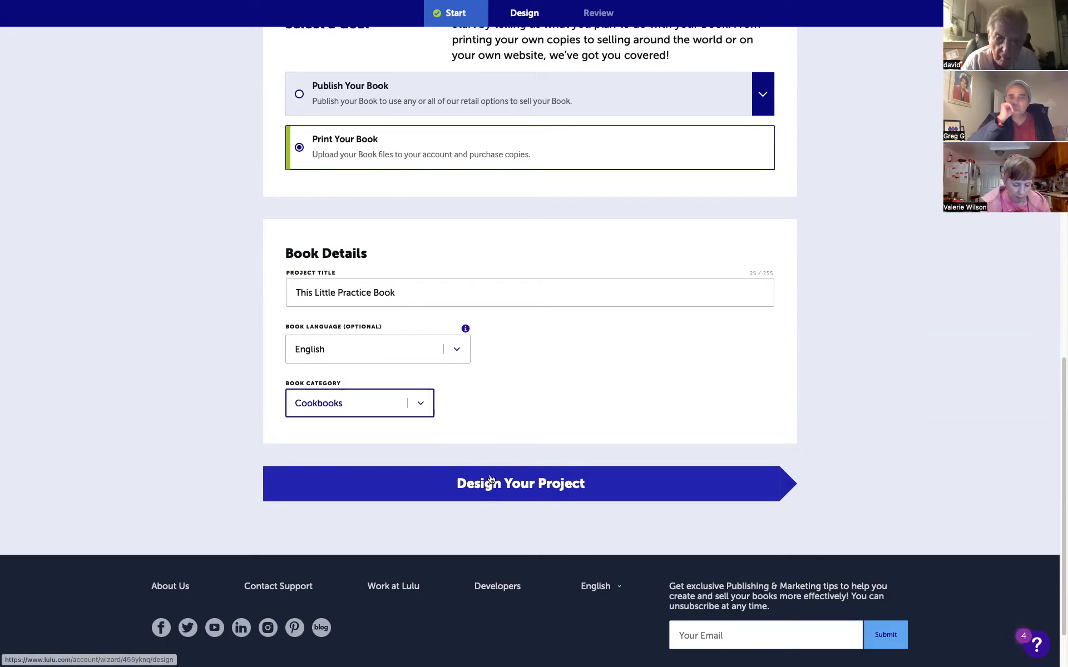
left_click(508, 482)
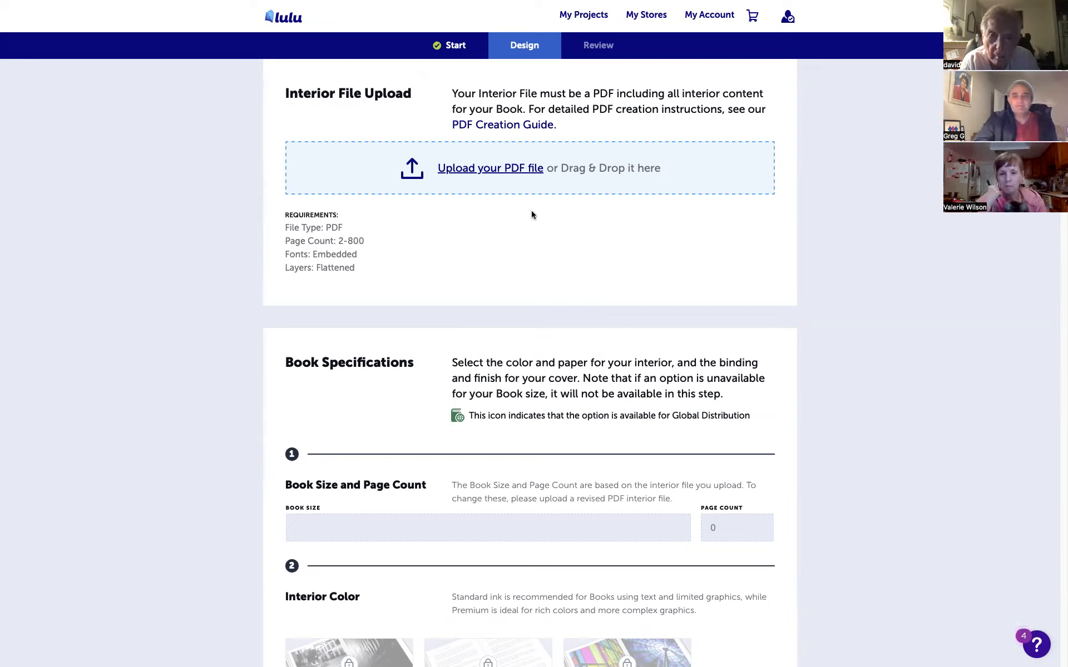
- Upload the Practice Garbage PDF from the Desktop as the book's interior file
left_click(501, 170)
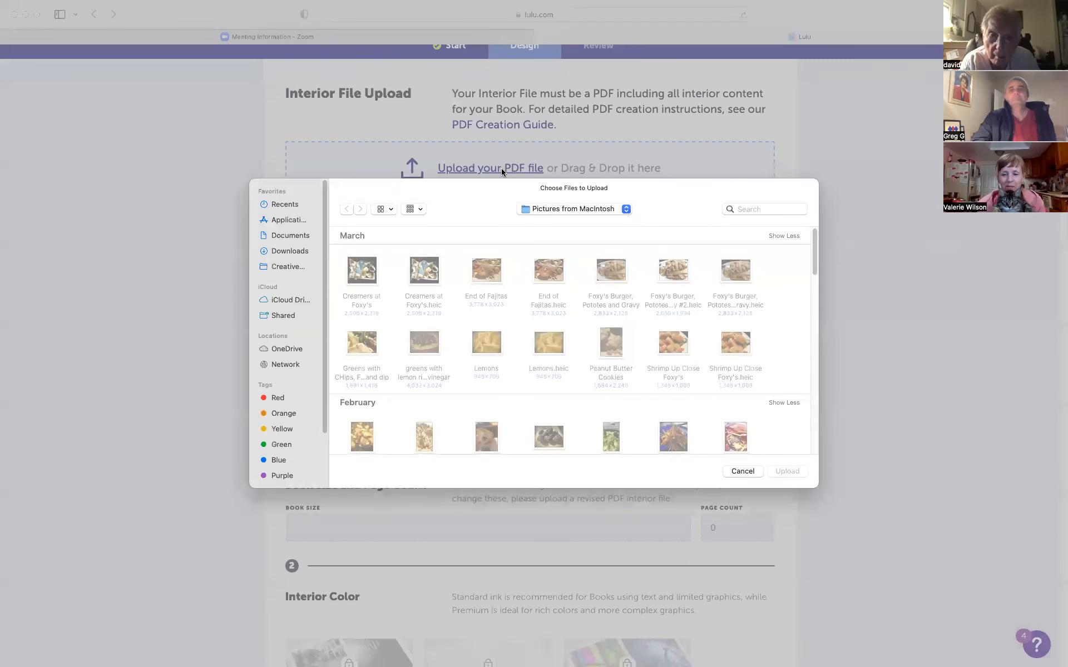
left_click(537, 213)
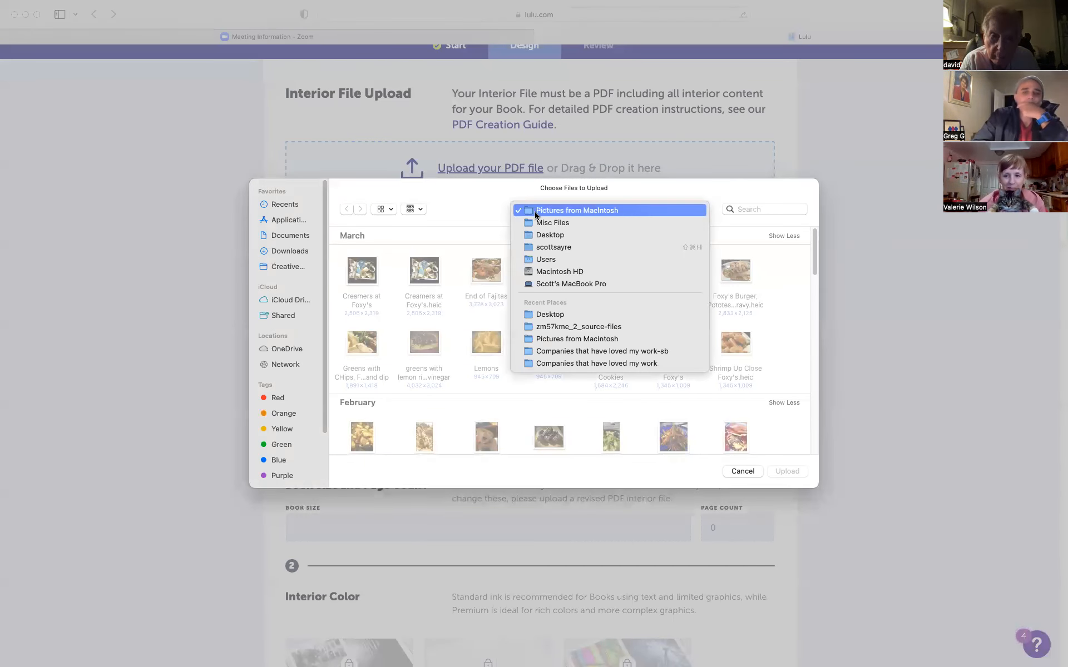
left_click(534, 236)
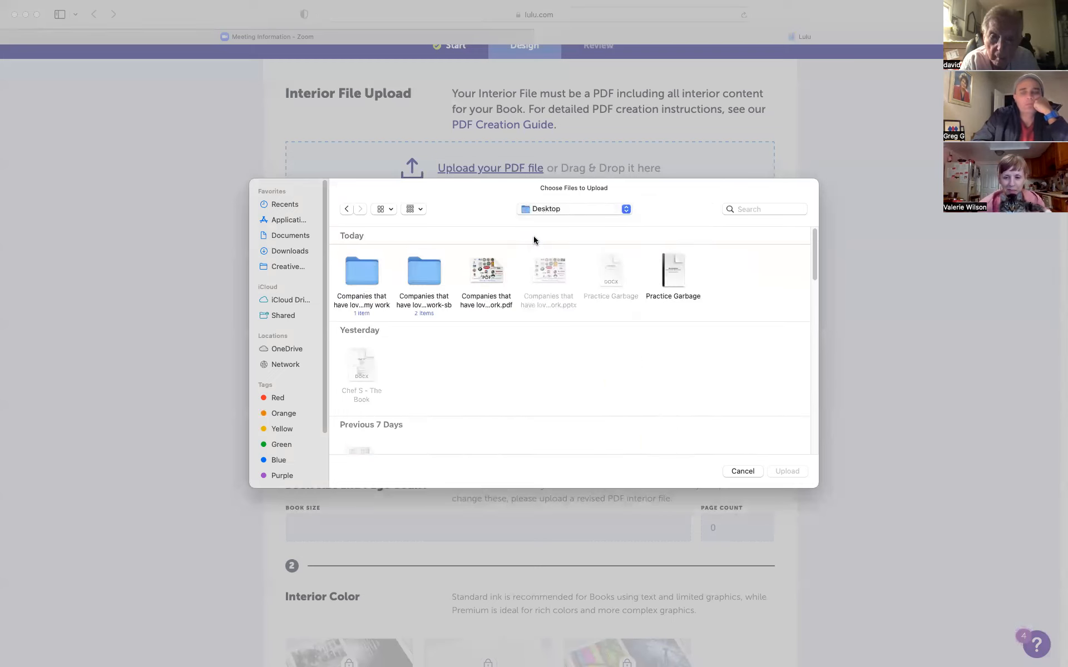
left_click(673, 279)
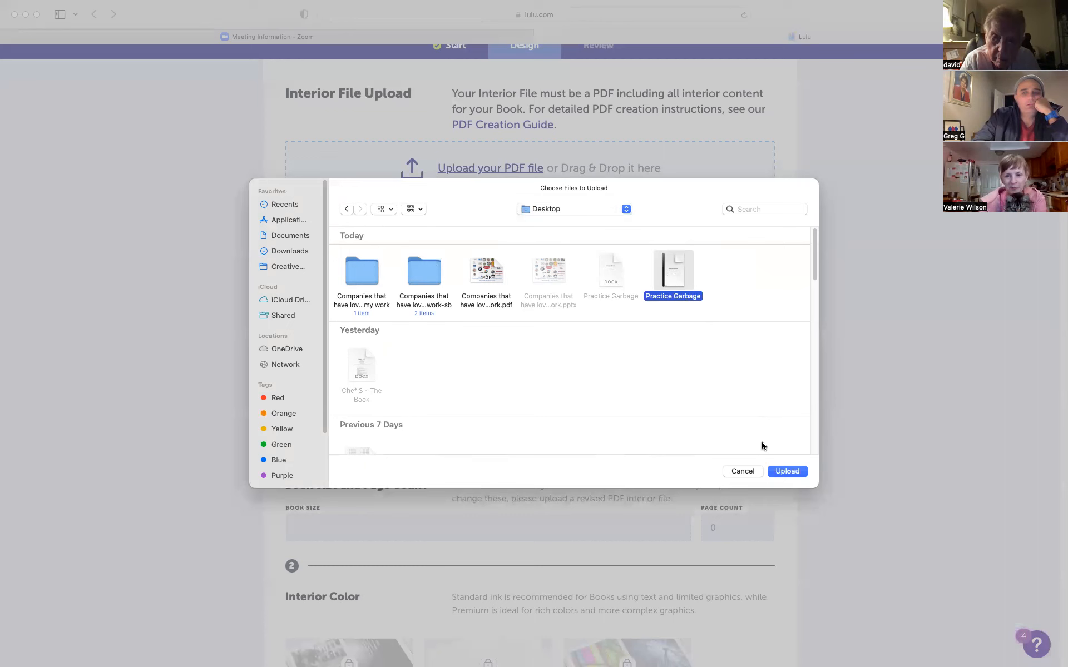
left_click(782, 471)
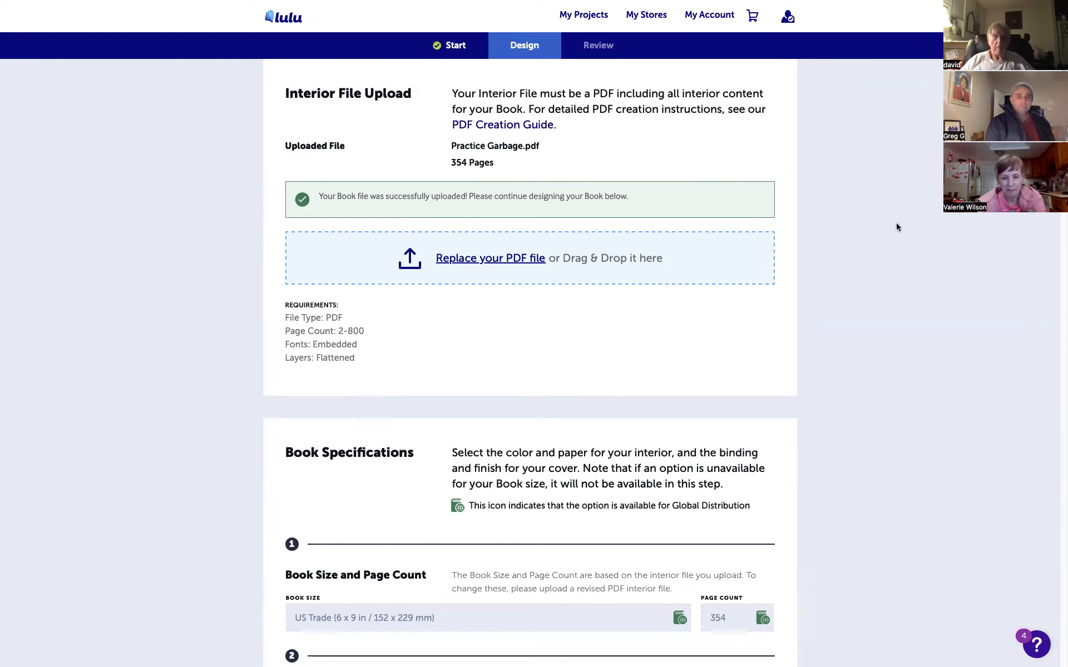
- Set the interior color to Black & White Standard and the paper type to 60# Cream
scroll(1061, 233, "down", 7)
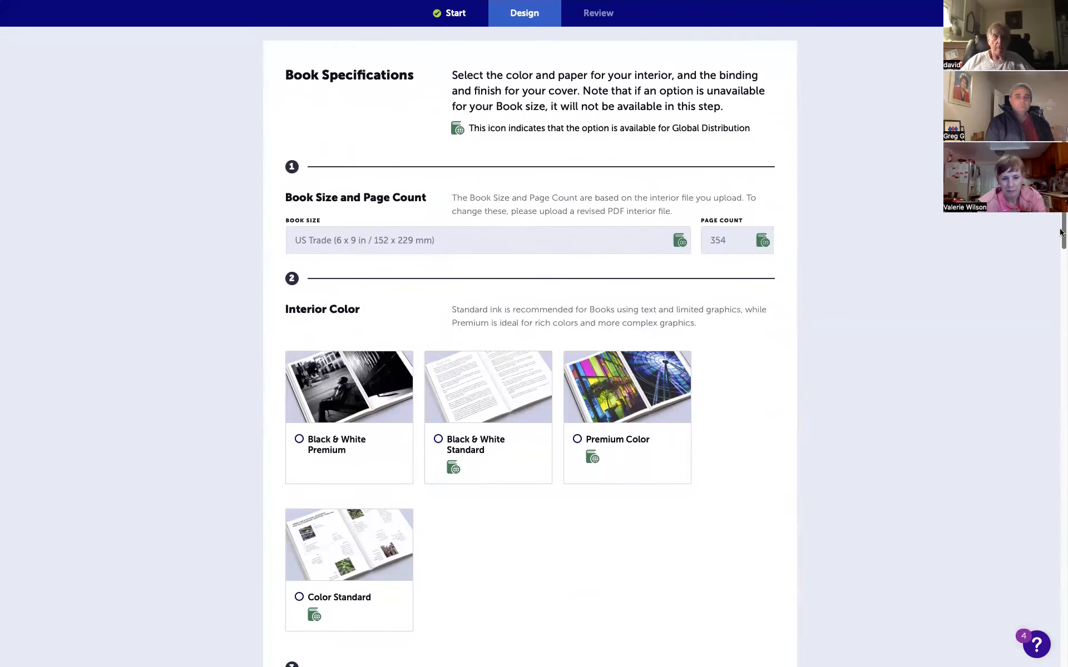
left_click_drag(1060, 230, 1061, 233)
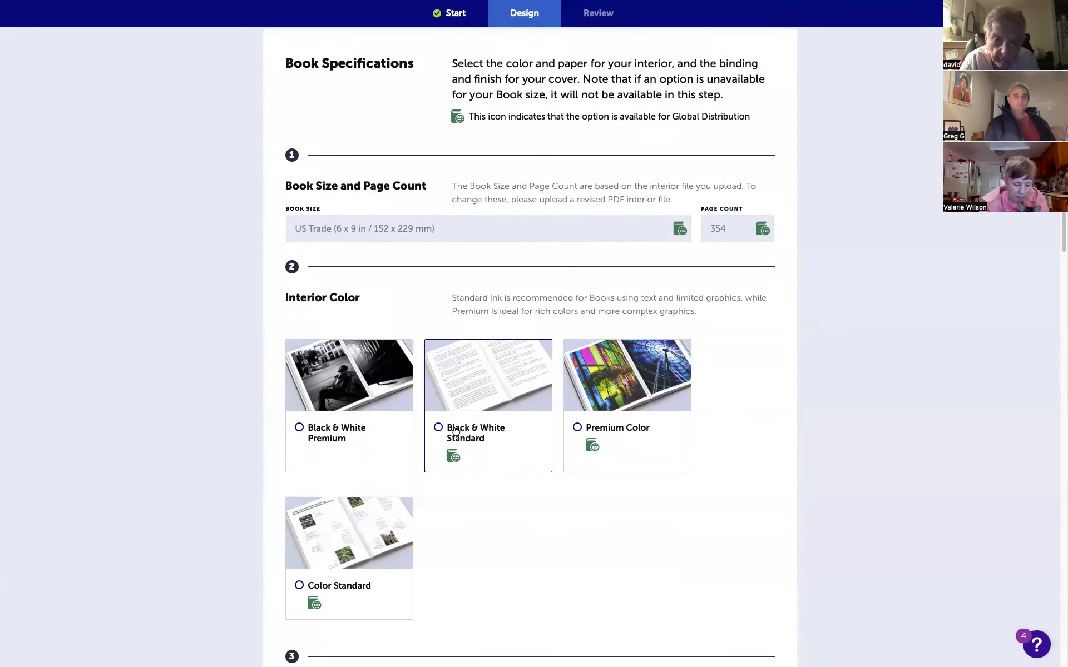
left_click(454, 431)
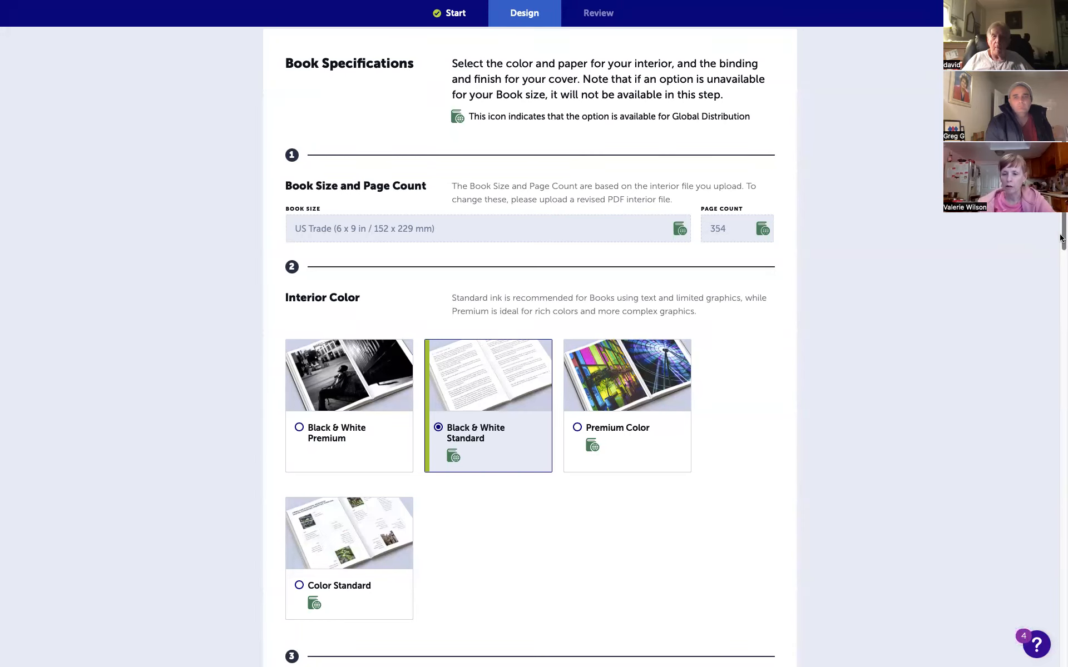
left_click_drag(1060, 236, 1060, 362)
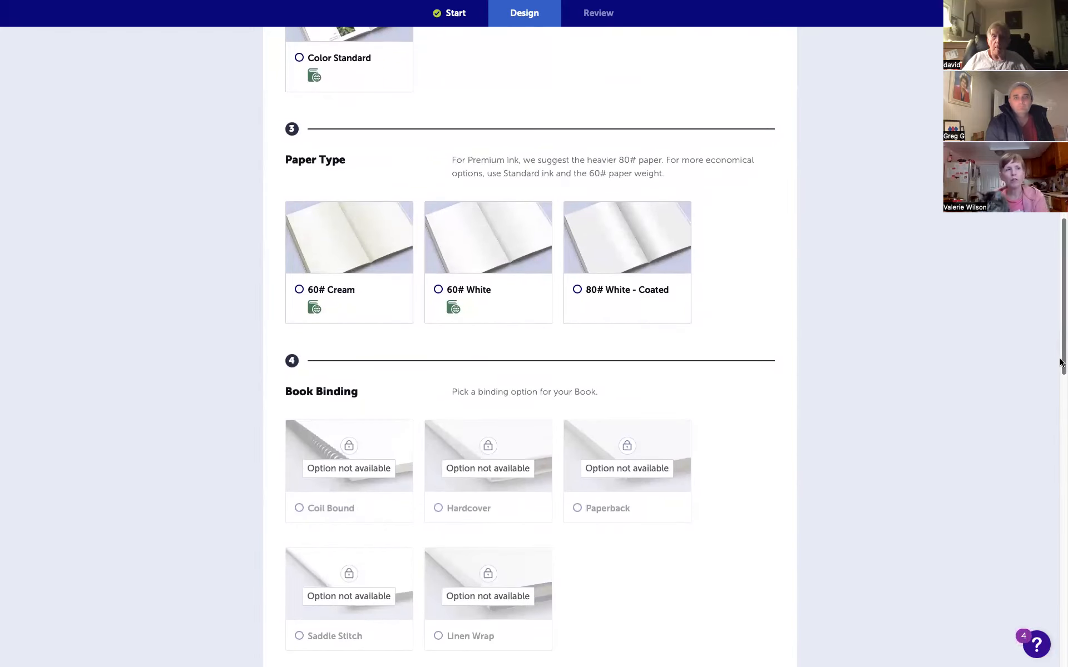
left_click_drag(1060, 362, 1060, 357)
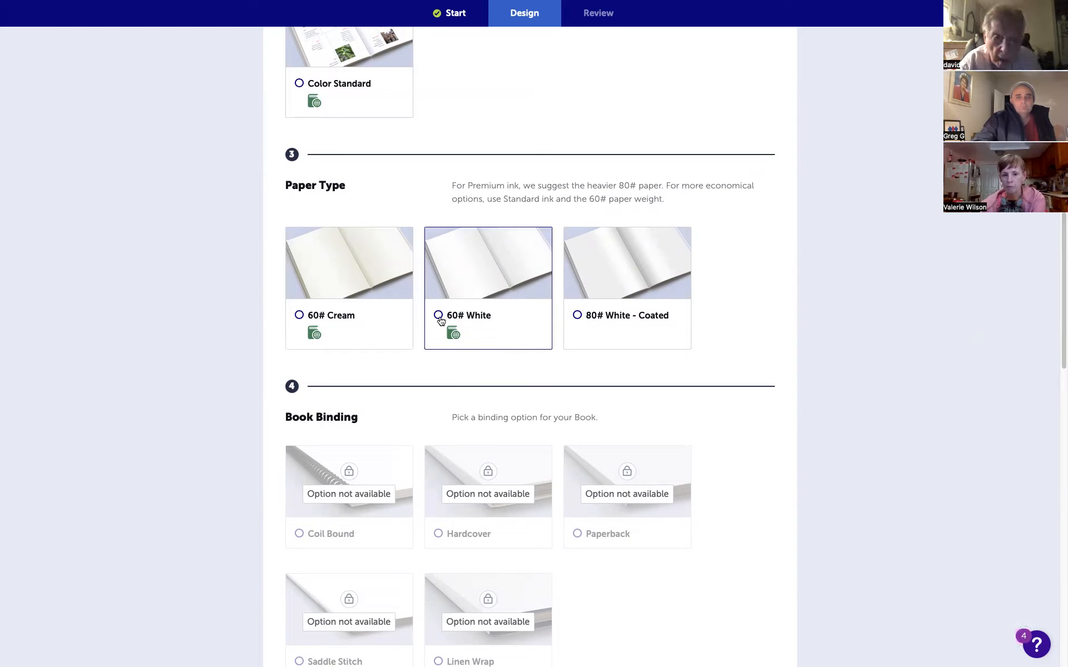
left_click(299, 315)
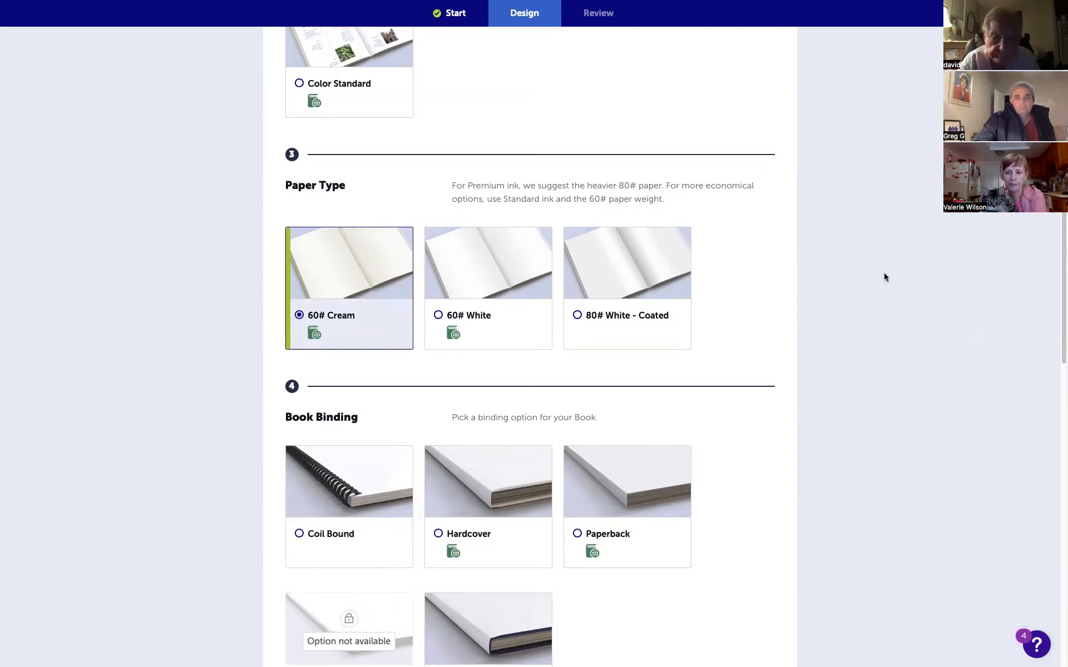
- Choose Paperback binding, and try the Matte cover finish before settling on Glossy
scroll(882, 276, "down", 5)
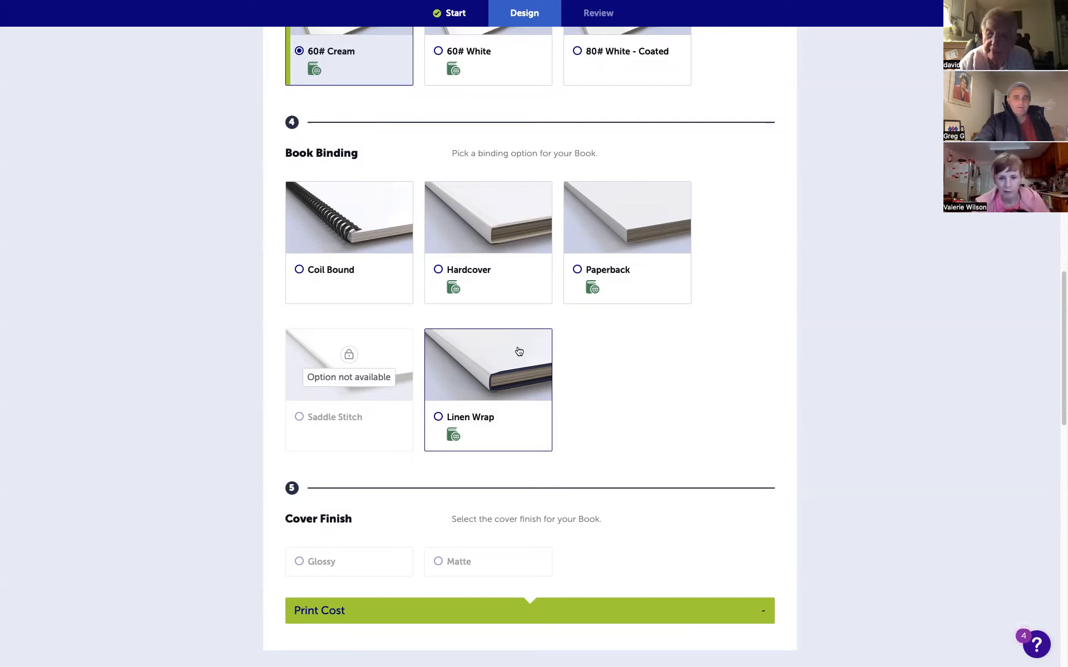
left_click(584, 273)
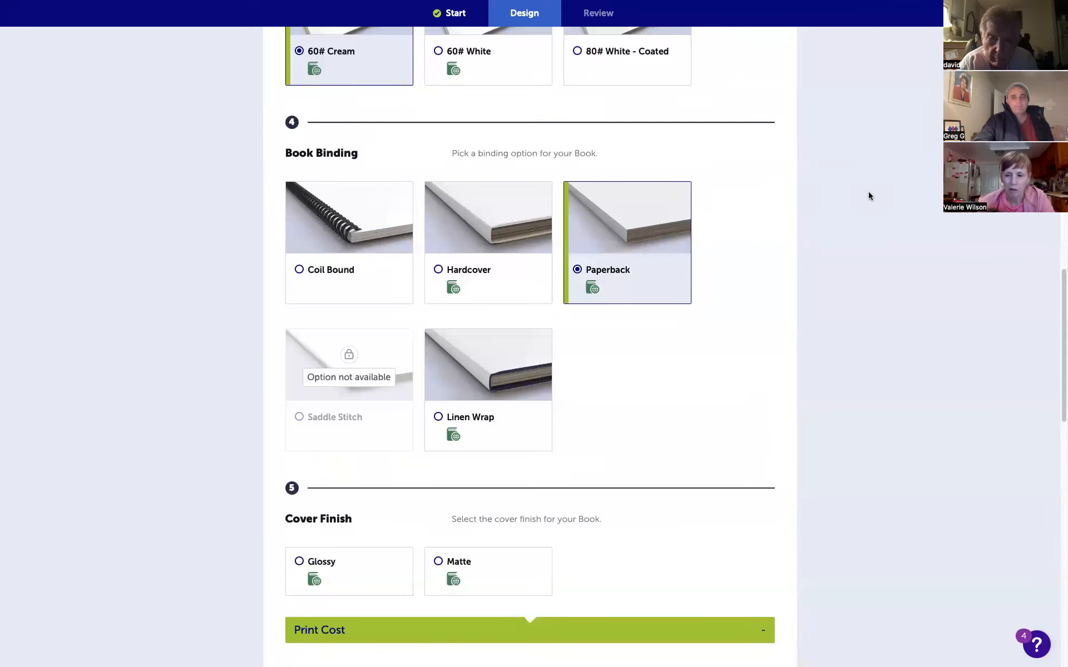
scroll(869, 194, "down", 4)
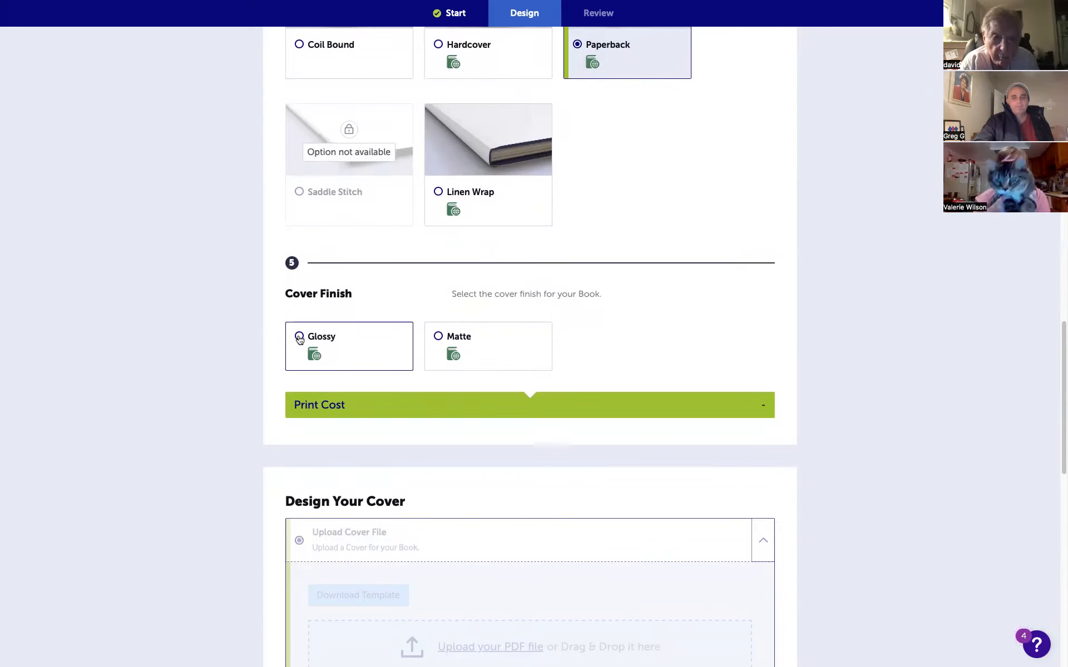
left_click(437, 337)
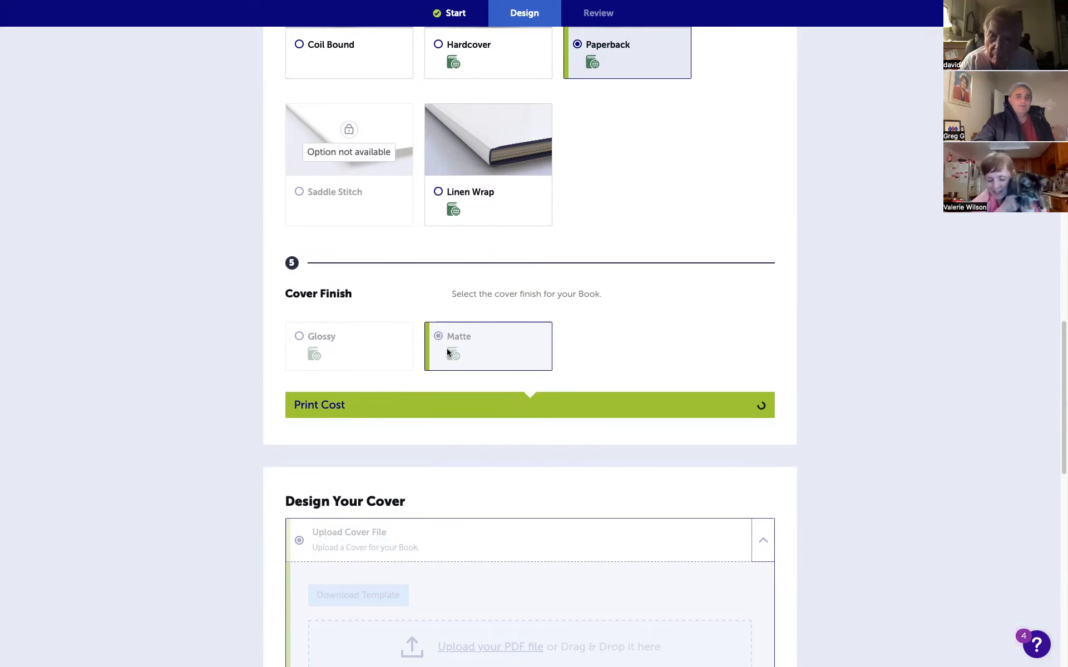
scroll(307, 345, "down", 3)
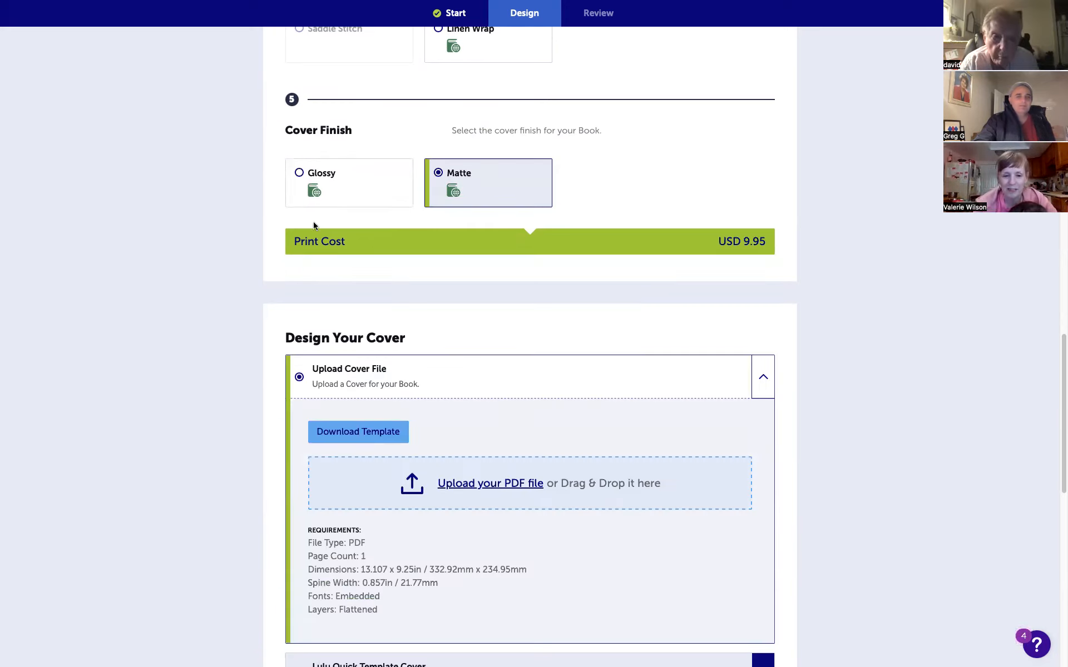
left_click(299, 170)
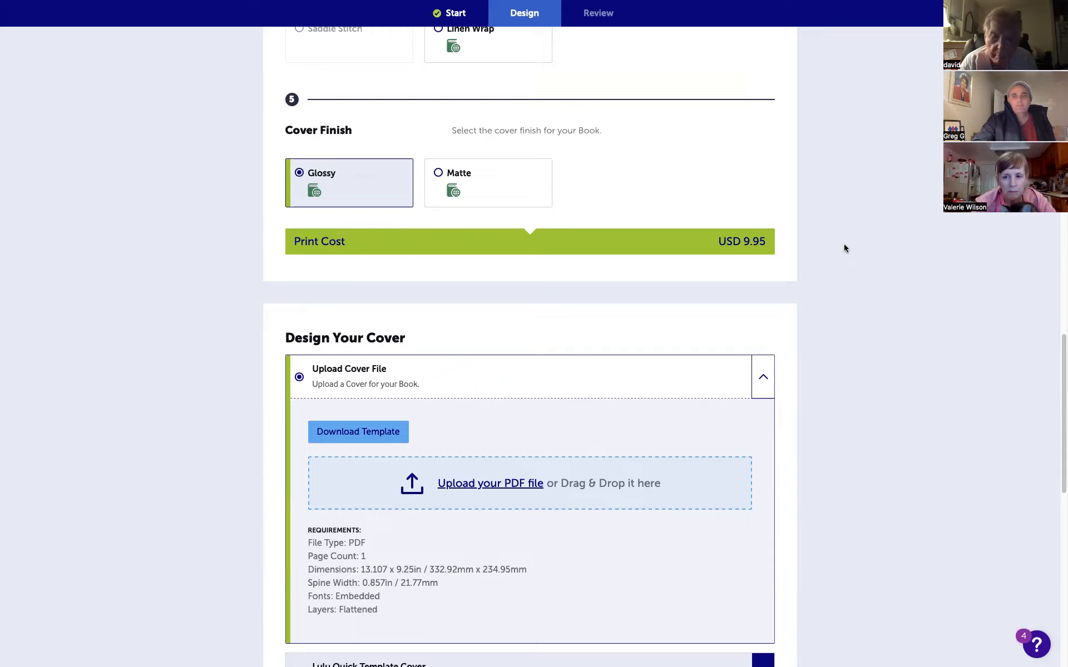
- Review the cover design options, opening Lulu Quick Template Cover to view its content fields, and return to Upload Cover File
scroll(842, 248, "down", 4)
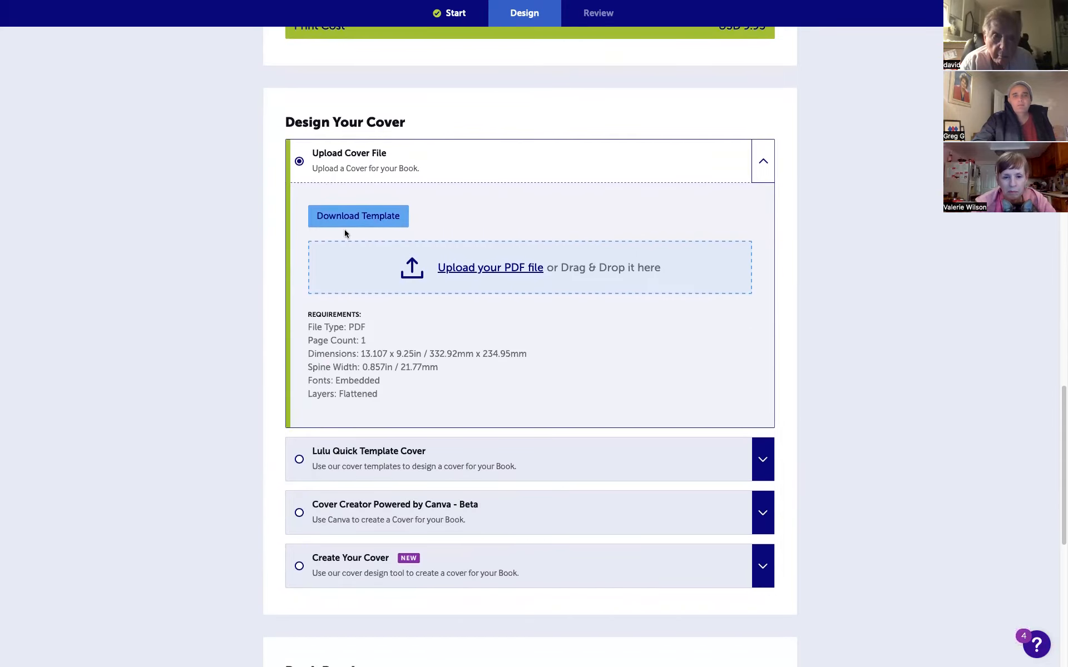
scroll(345, 231, "up", 4)
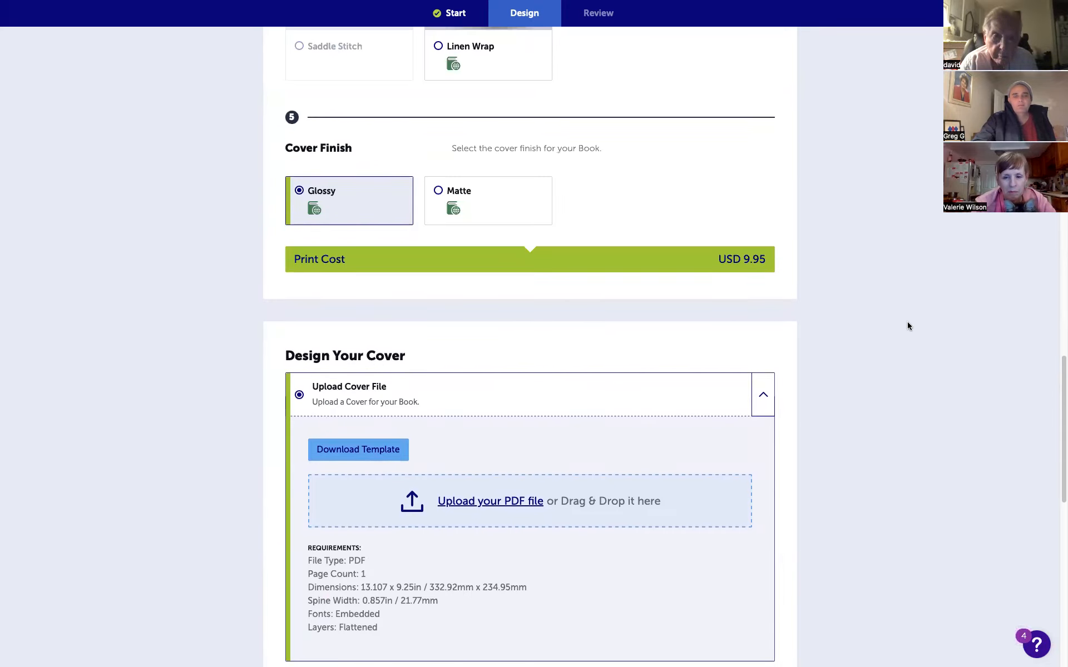
scroll(906, 325, "down", 3)
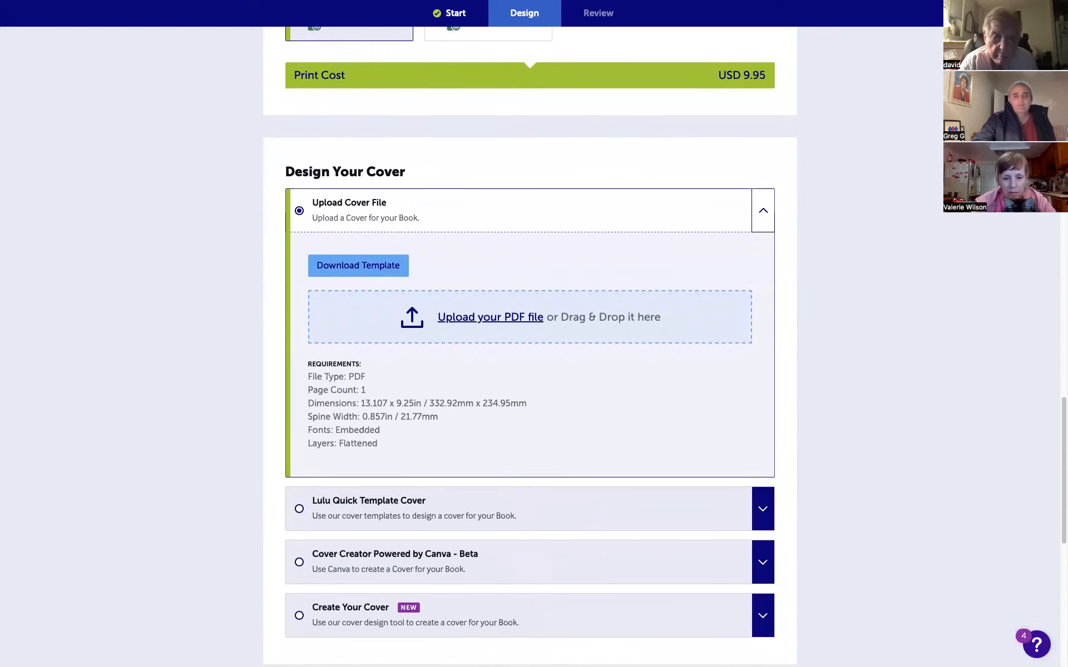
scroll(904, 322, "down", 1)
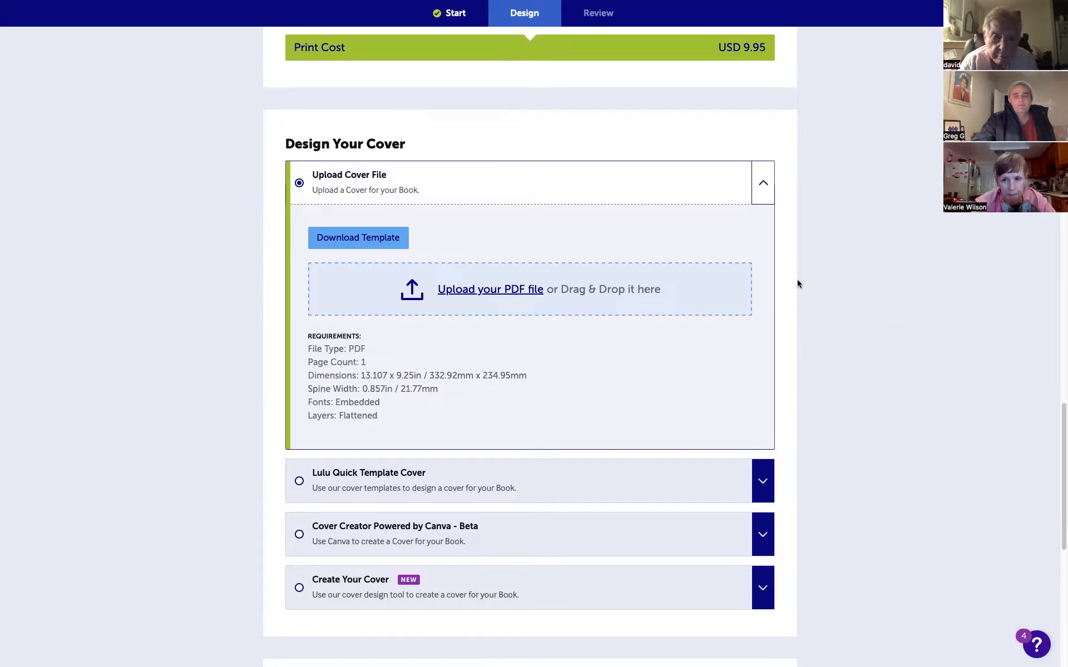
scroll(798, 284, "down", 4)
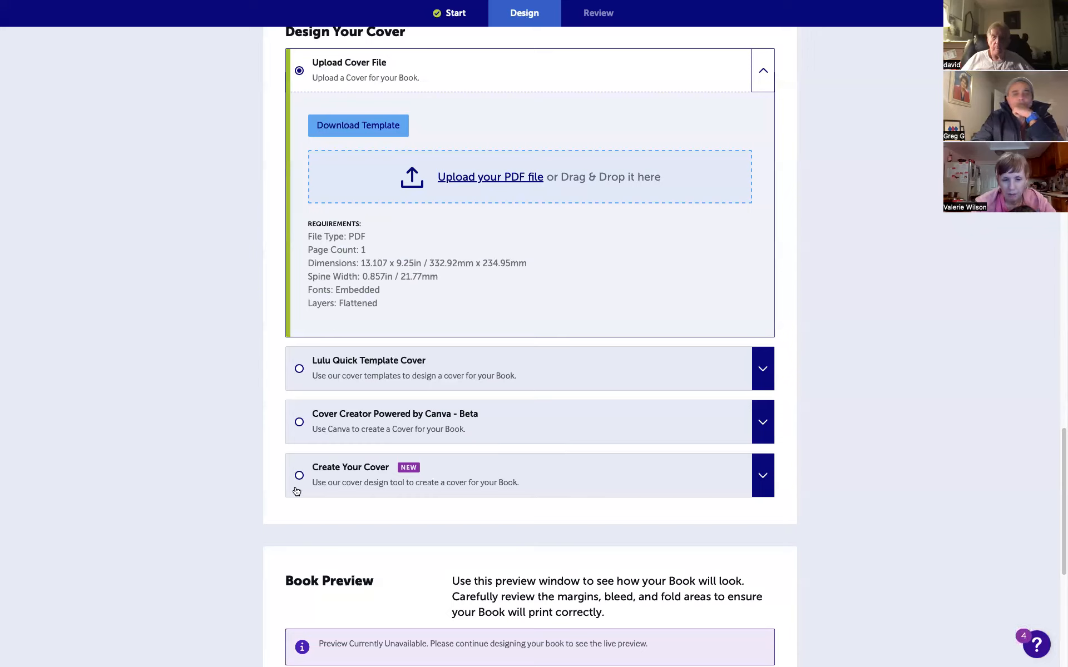
left_click(299, 370)
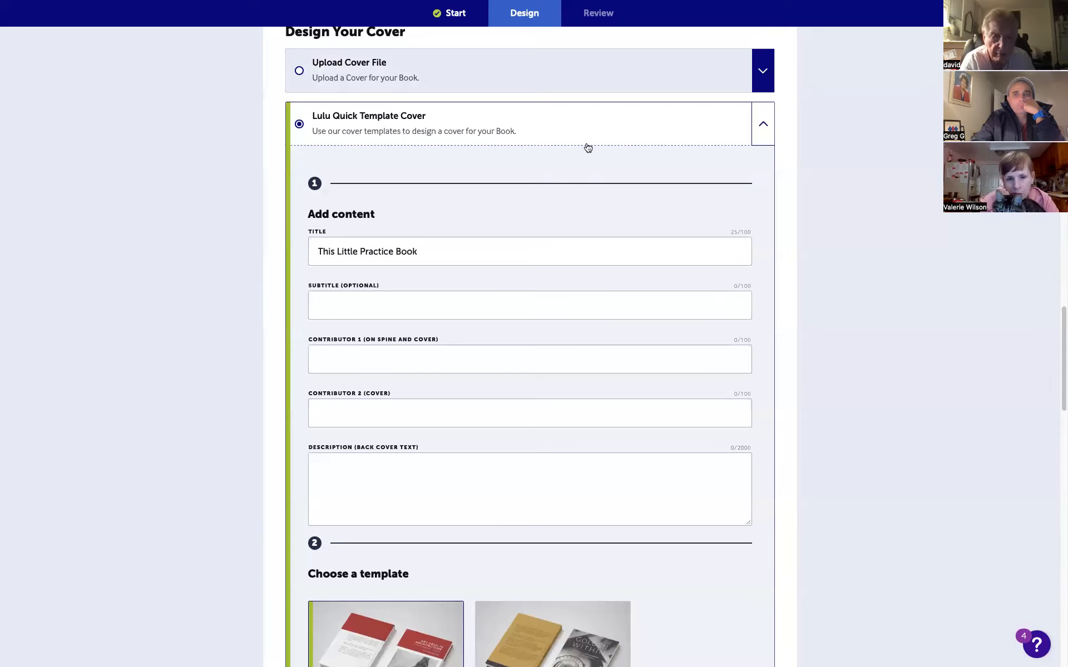
left_click(299, 72)
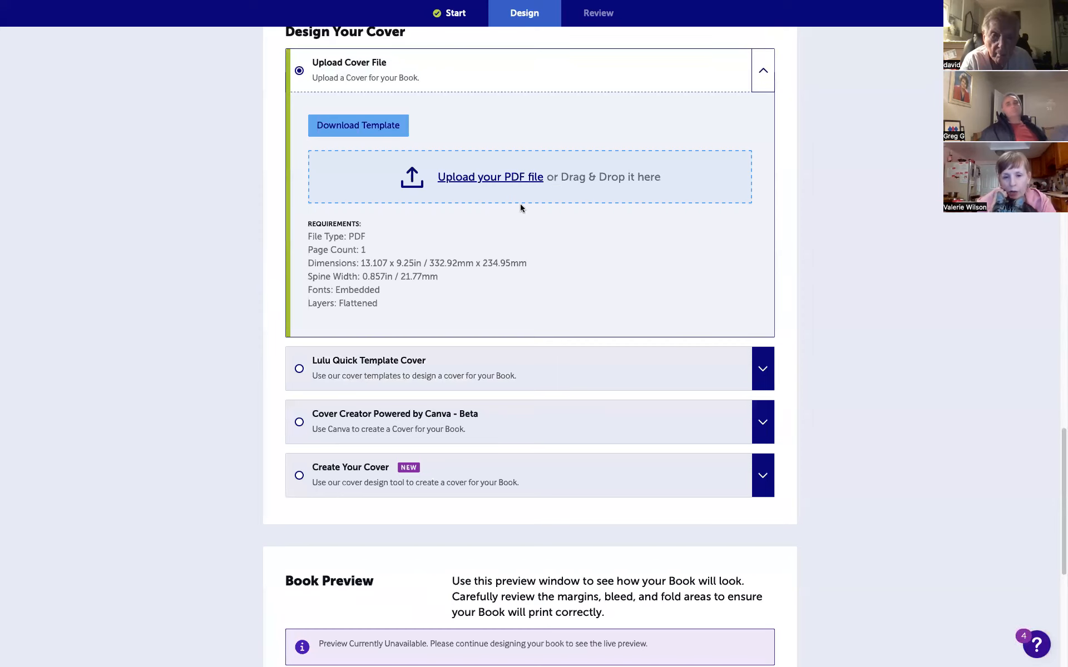
- Try to upload "Companies that have loved my work.pdf" from the Desktop as the cover file
left_click(506, 177)
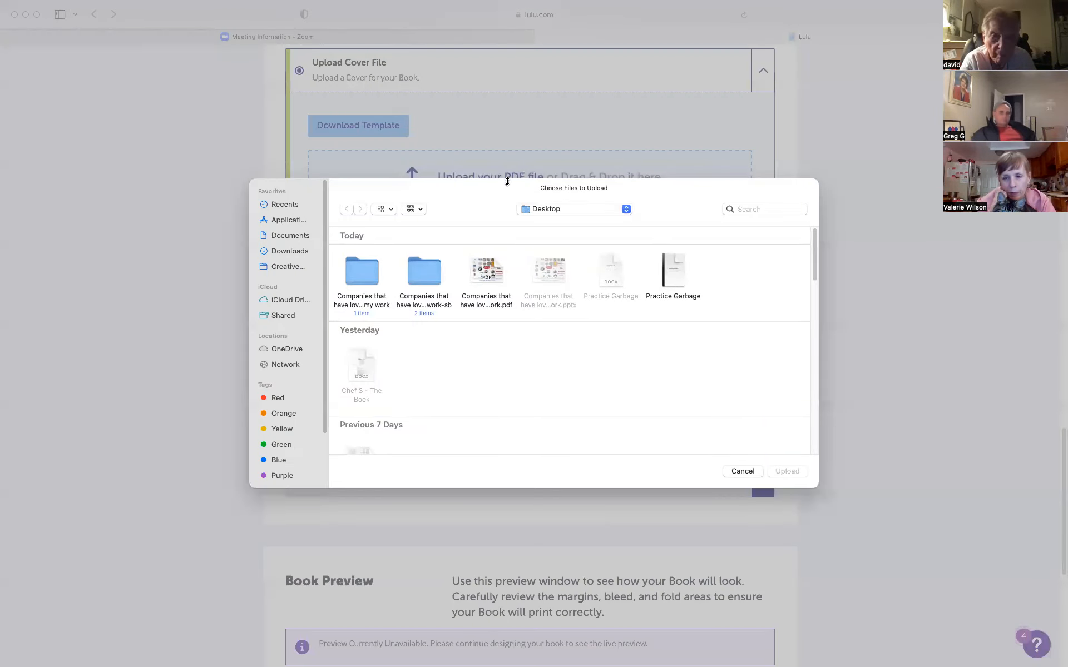
left_click(478, 274)
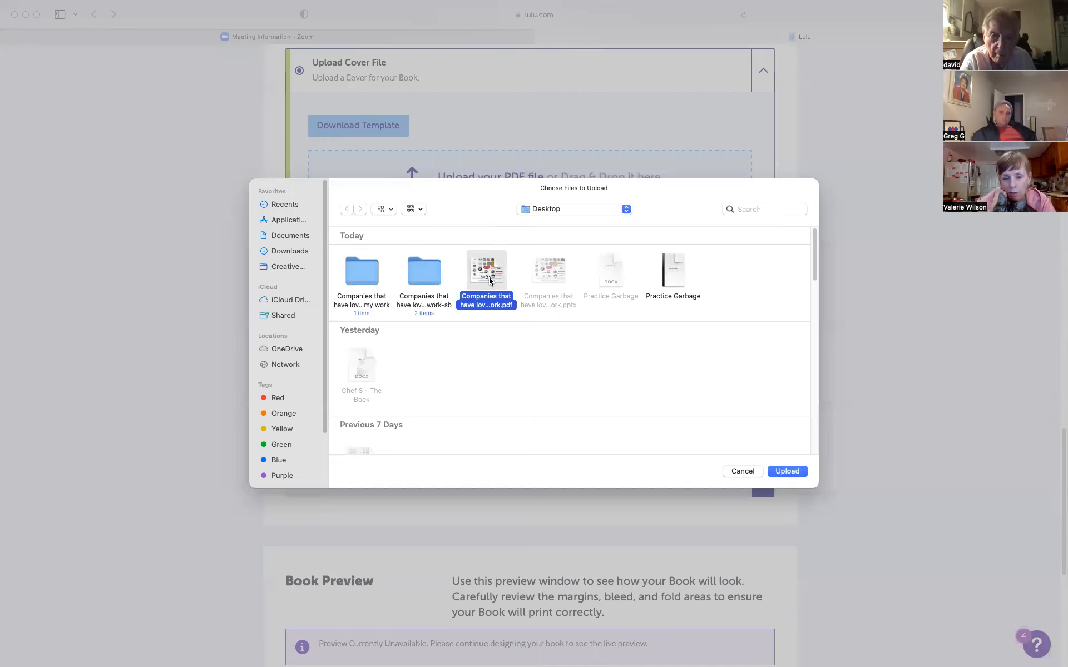
left_click(787, 471)
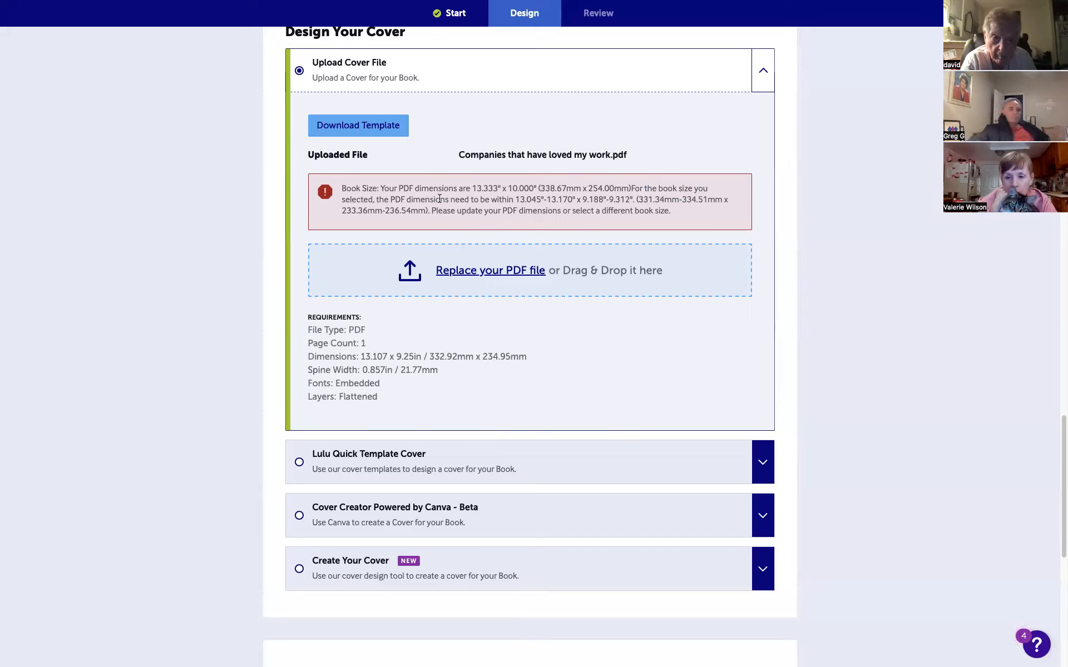
- Browse the Desktop, including the FIVE SEASON Cookbook and Misc Files folders, for a replacement cover PDF, and close the file chooser without uploading
left_click(484, 271)
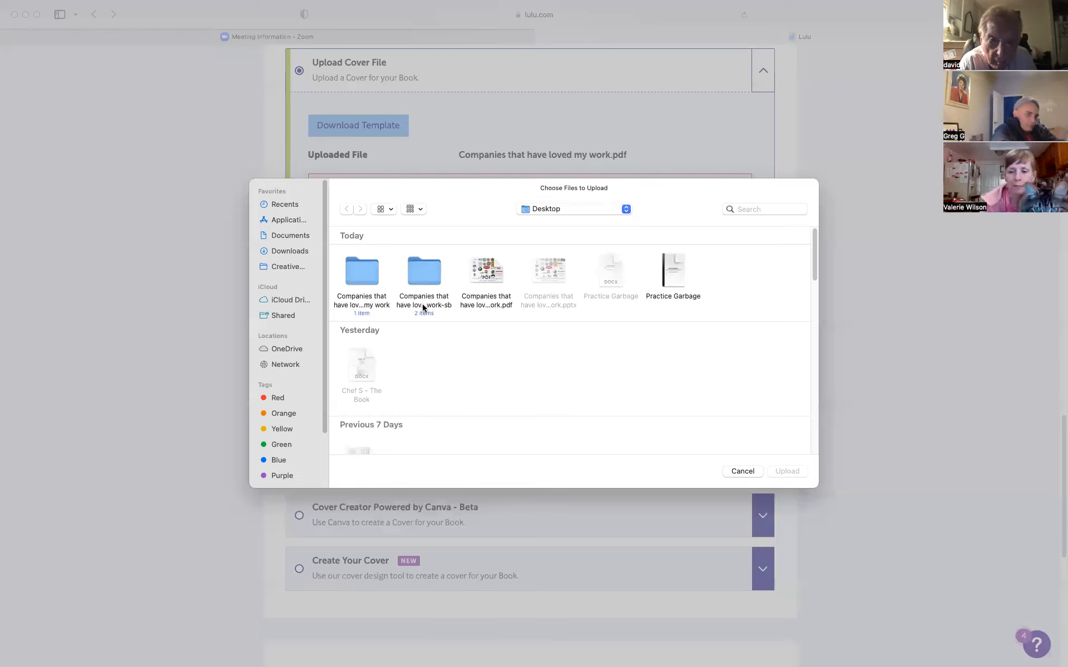
left_click_drag(814, 264, 817, 303)
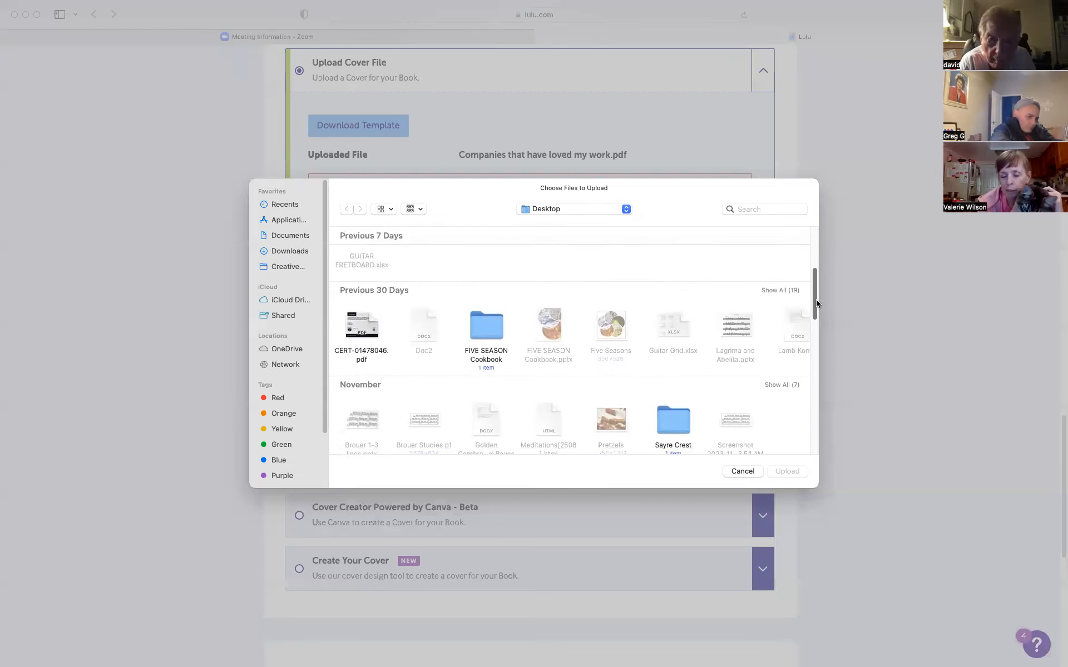
left_click(486, 325)
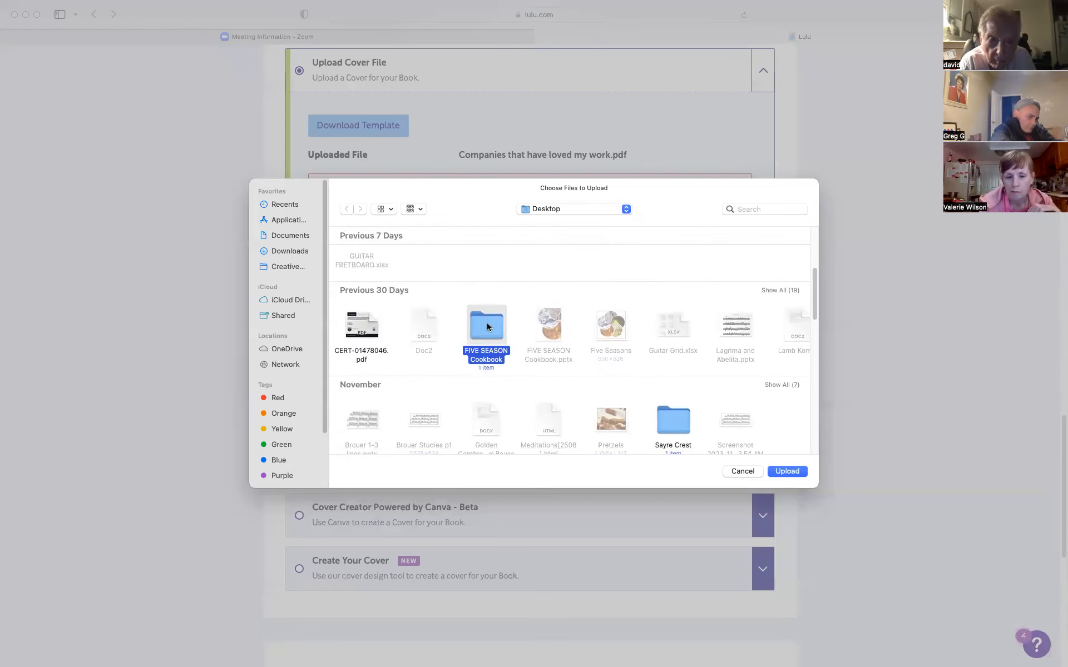
double_click(486, 324)
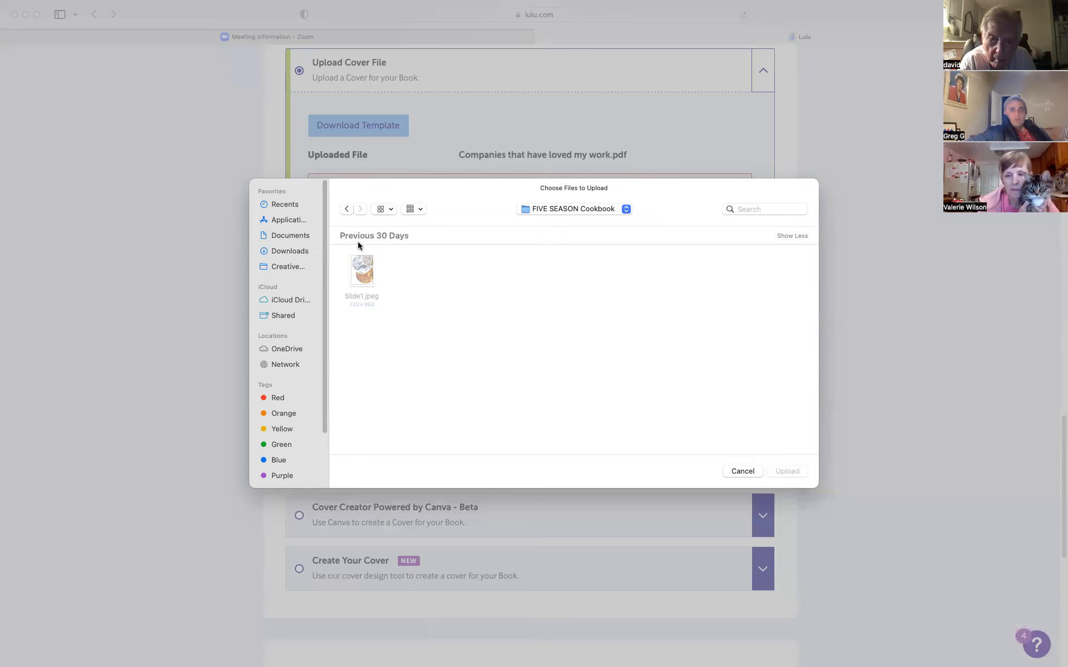
left_click(347, 209)
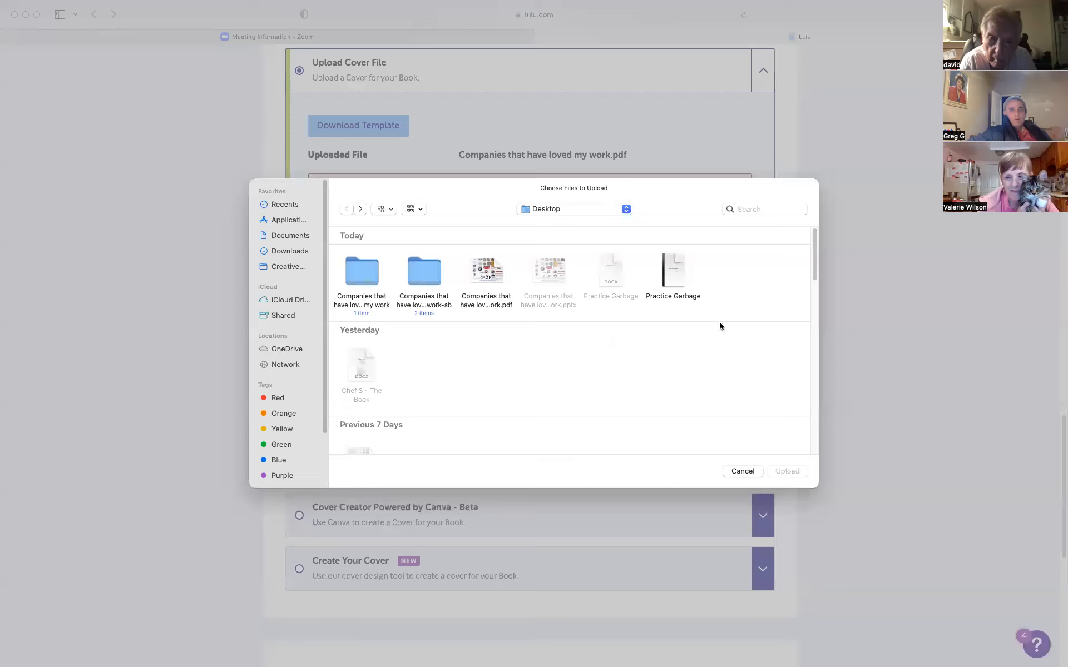
left_click_drag(815, 270, 821, 330)
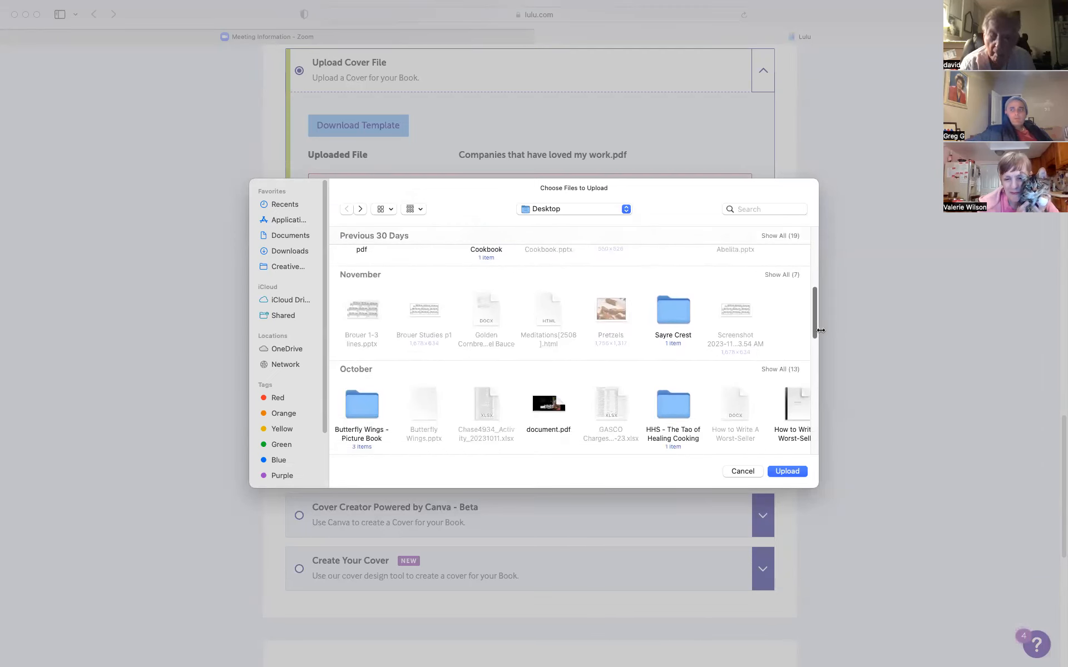
left_click_drag(821, 330, 815, 429)
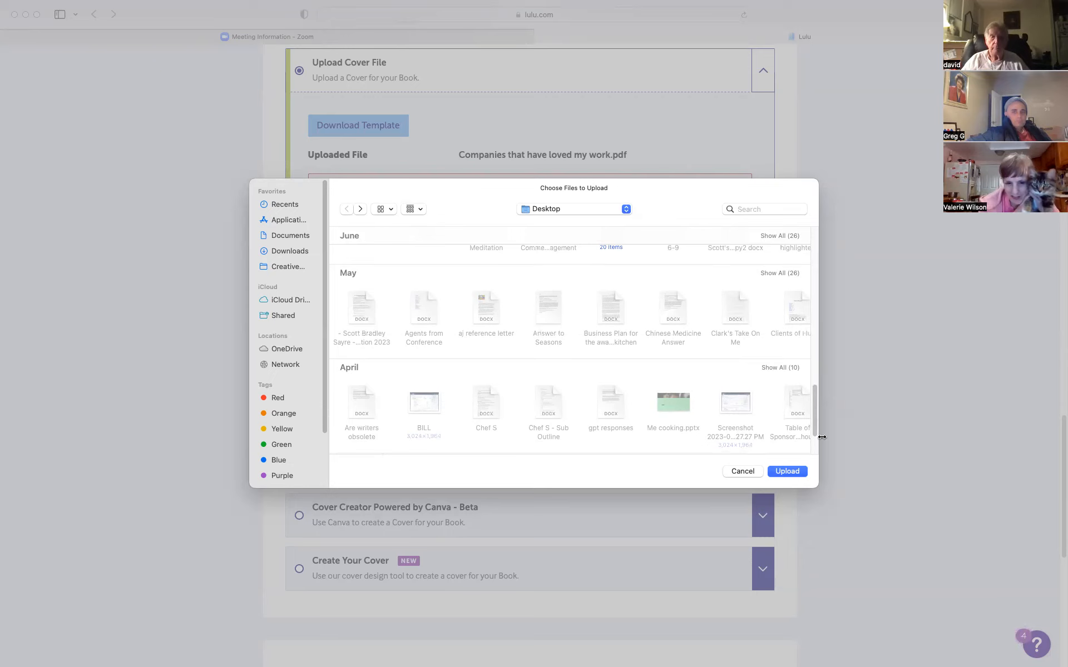
left_click_drag(814, 410, 815, 436)
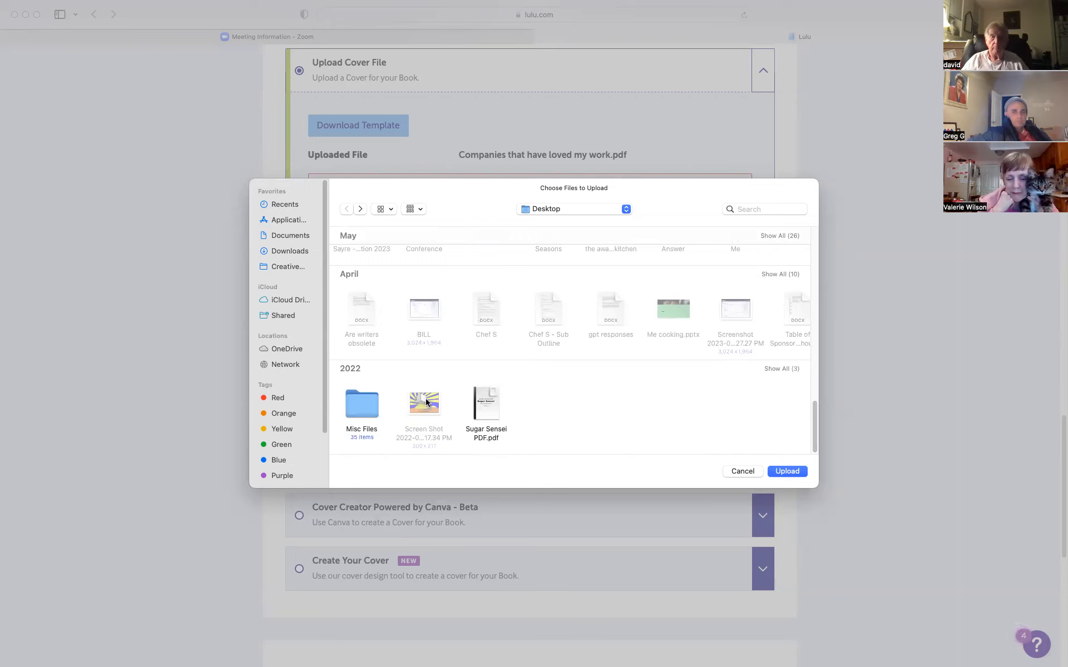
double_click(362, 394)
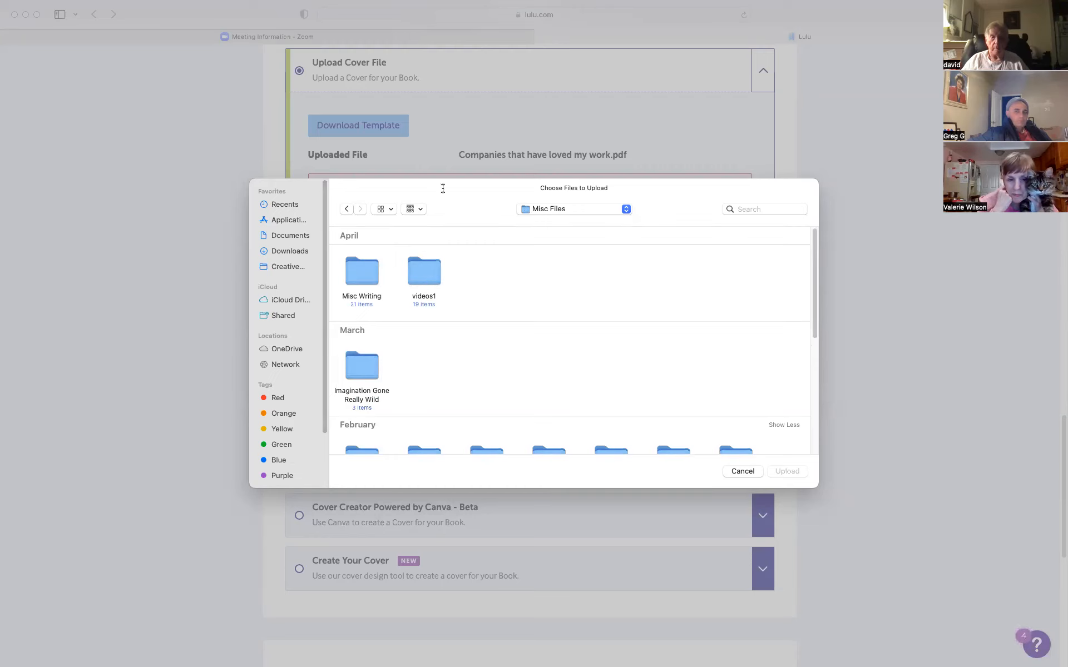
key("Escape")
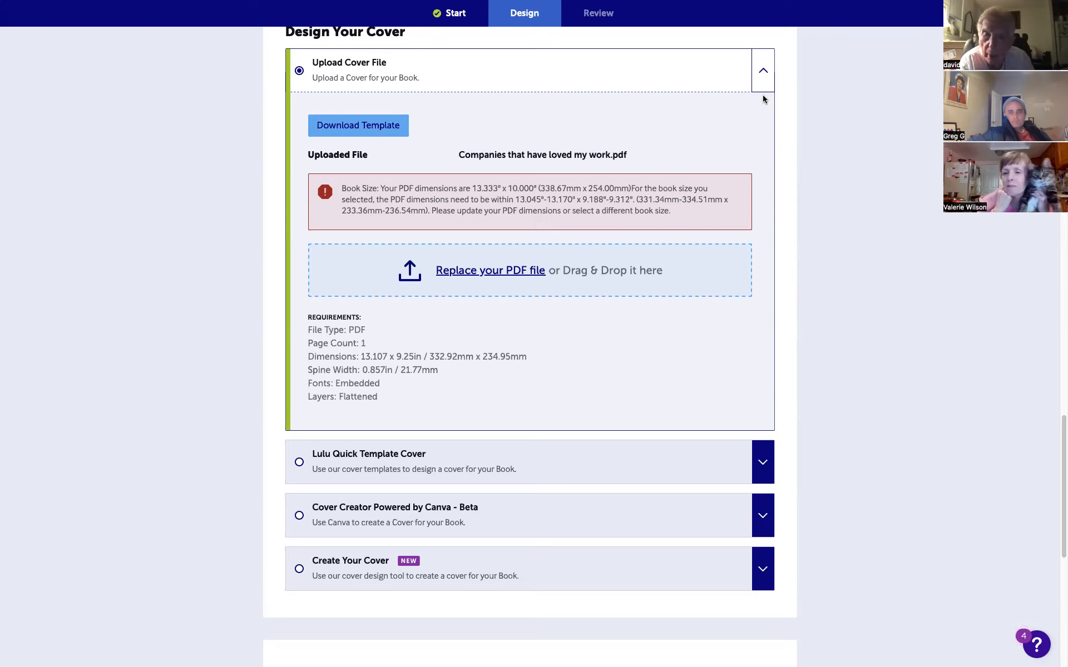
- Switch the cover design method from Upload Cover File to Lulu Quick Template Cover
scroll(781, 106, "up", 4)
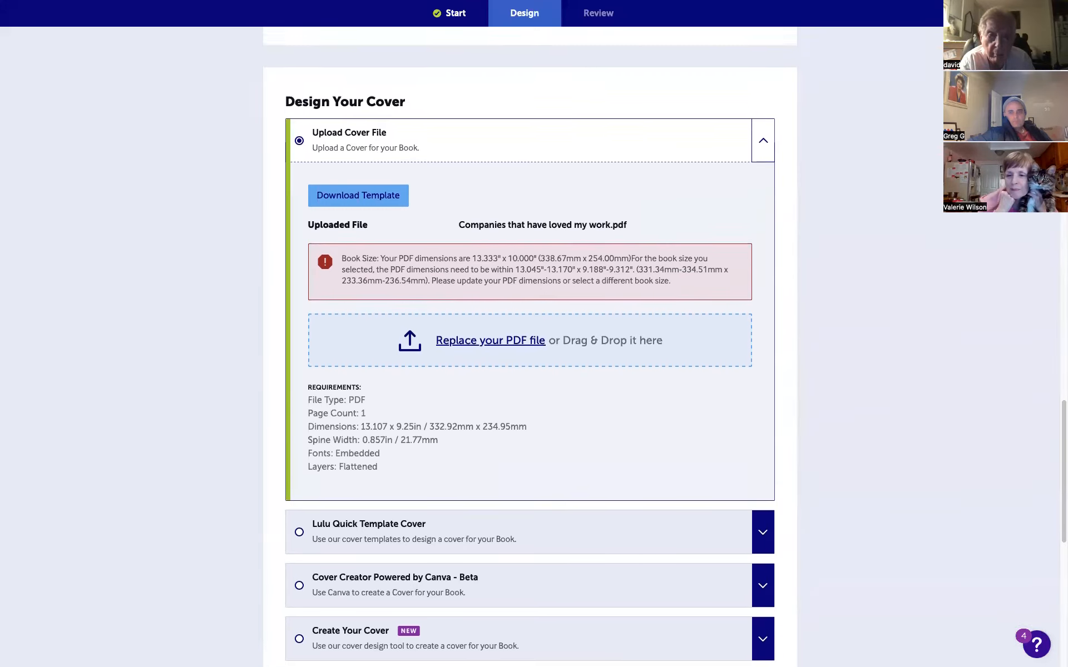
scroll(770, 111, "down", 6)
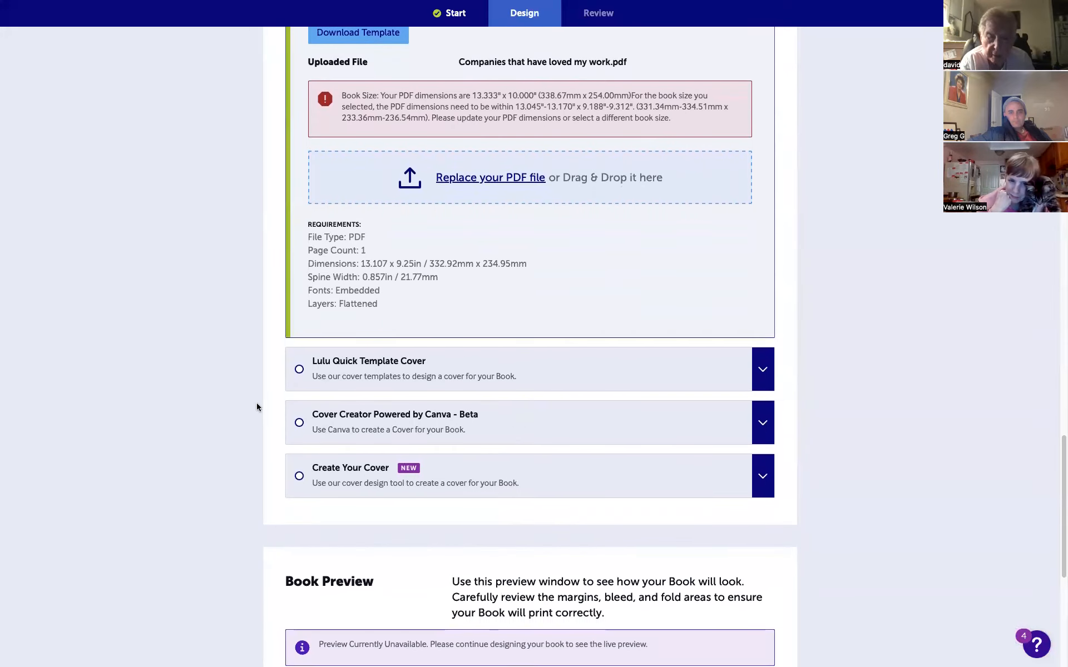
left_click(299, 370)
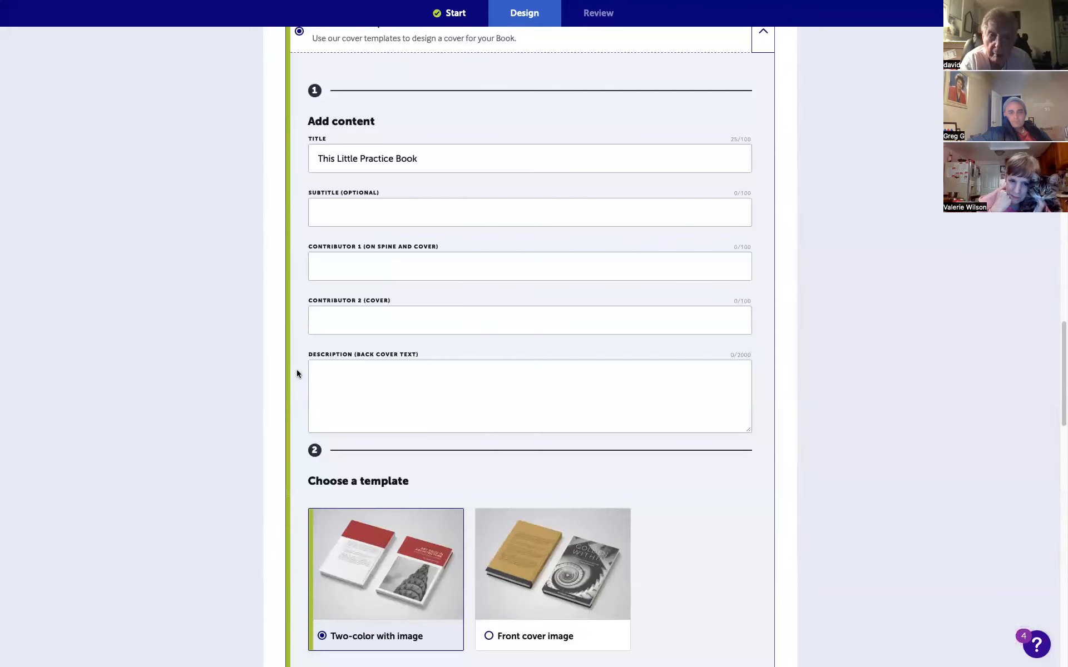
- Enter the cover subtitle "Step by Step Guide on How to Publish Your Book!"
left_click(336, 217)
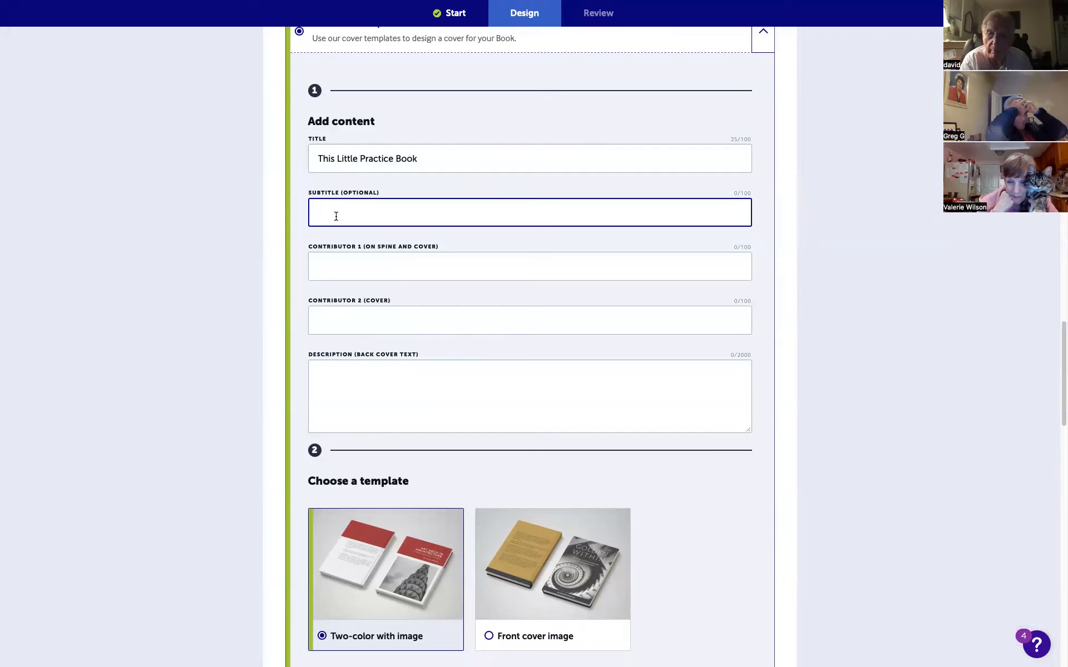
type("Dang")
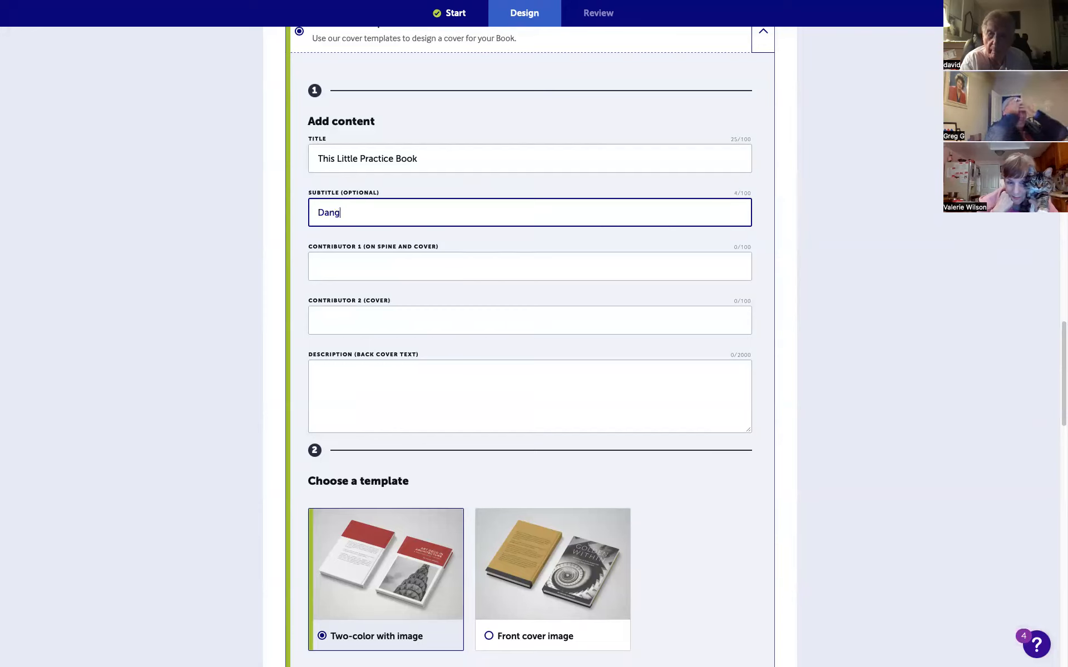
key("BackSpace")
key("BackSpace")
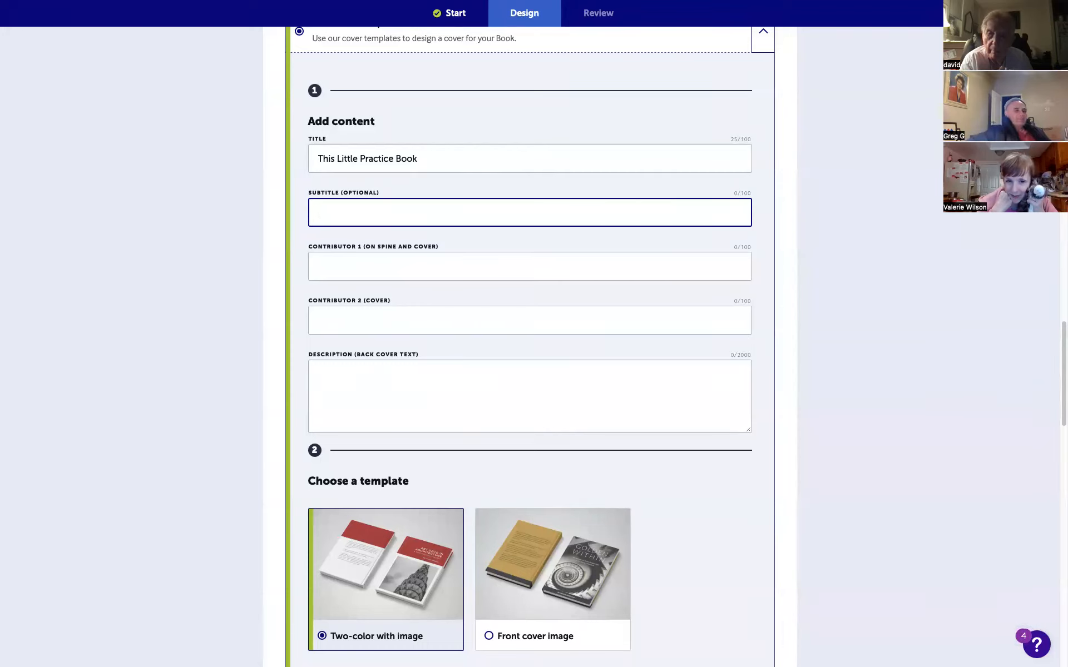
type("Step")
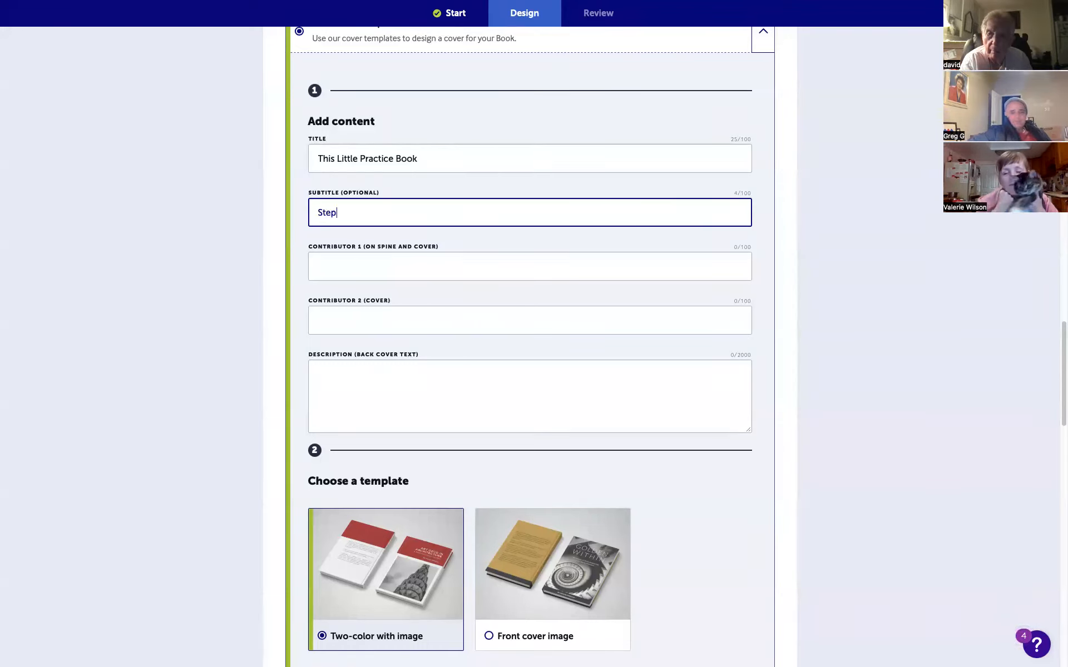
type(" boy Step Guide on How to P")
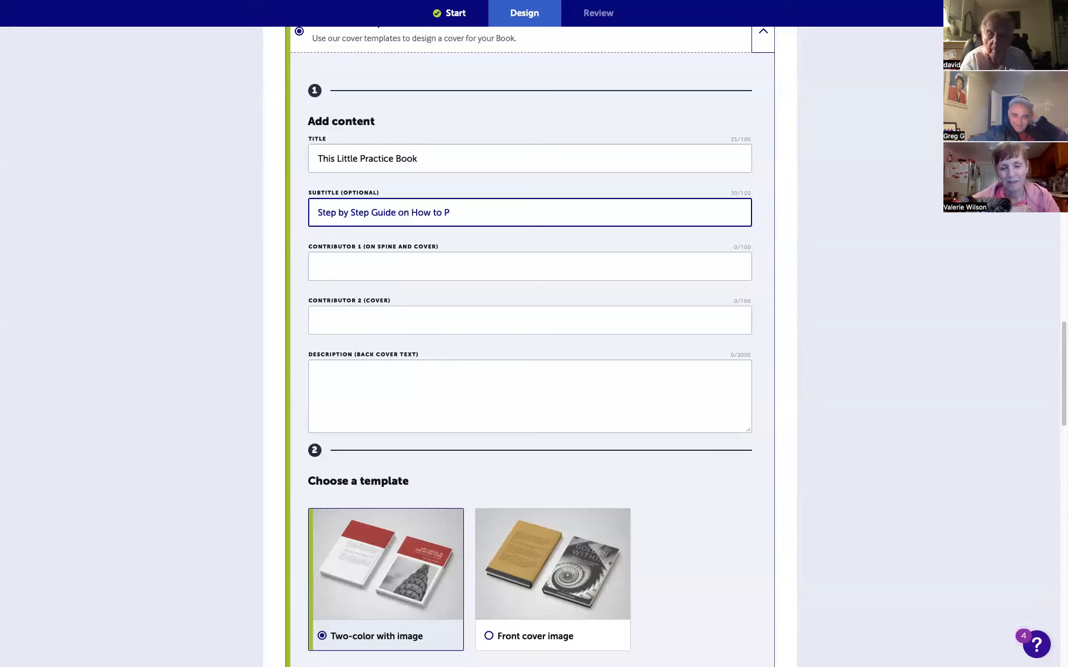
type("ublish you")
key("BackSpace")
key("BackSpace")
key("BackSpace")
type("U")
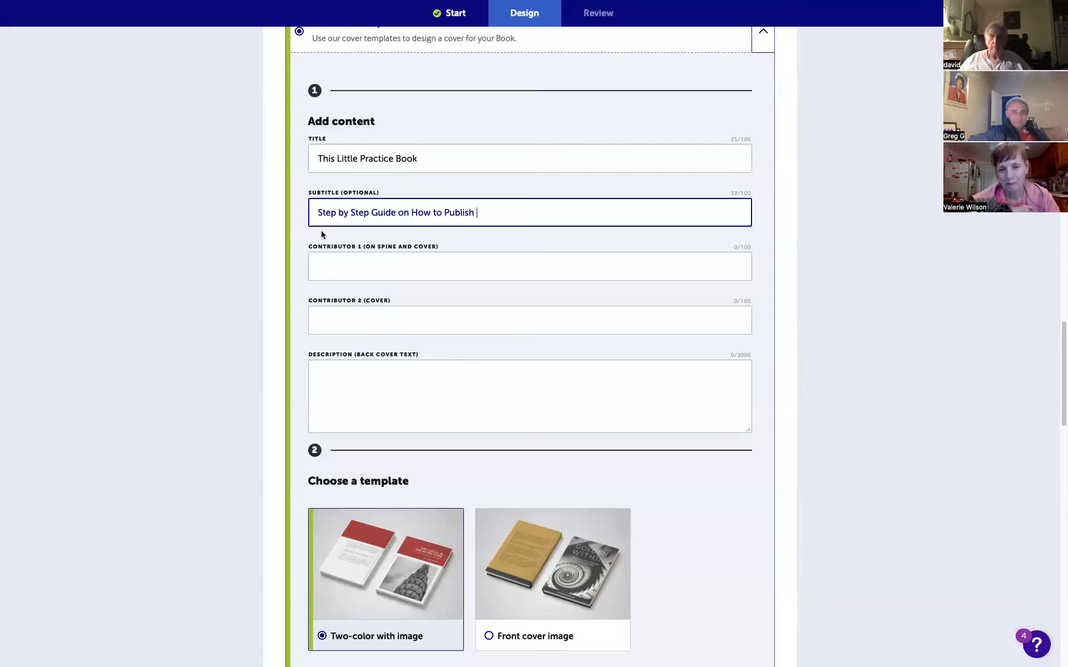
type("Your")
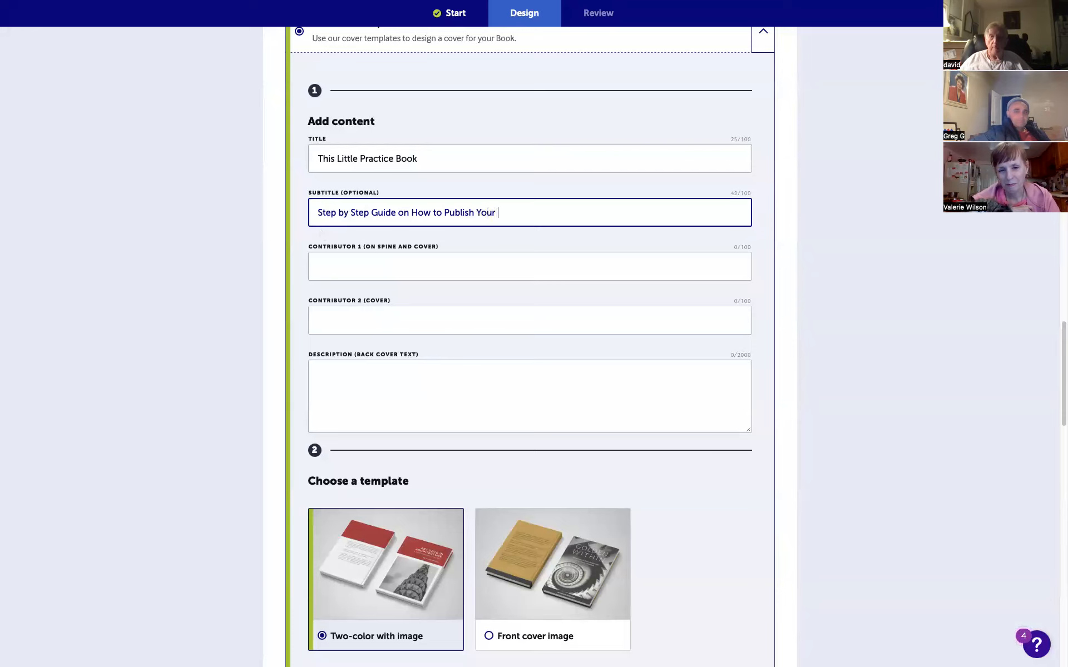
type(" Book!")
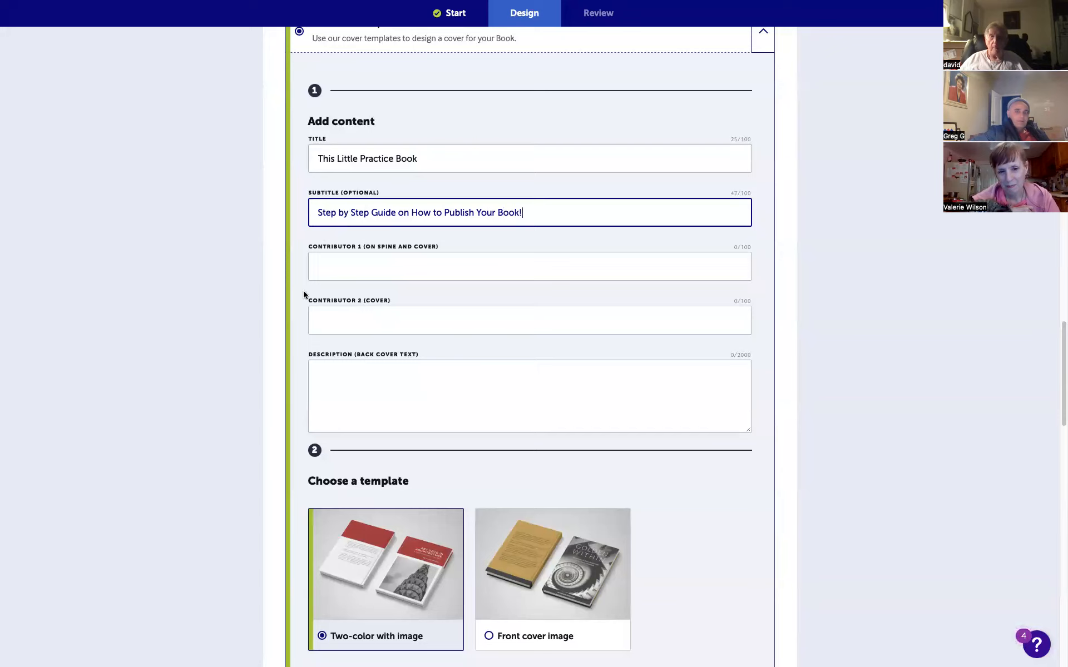
- Enter the four authors' first names as Contributor 1 for the spine and cover, leaving Contributor 2 blank
left_click(331, 269)
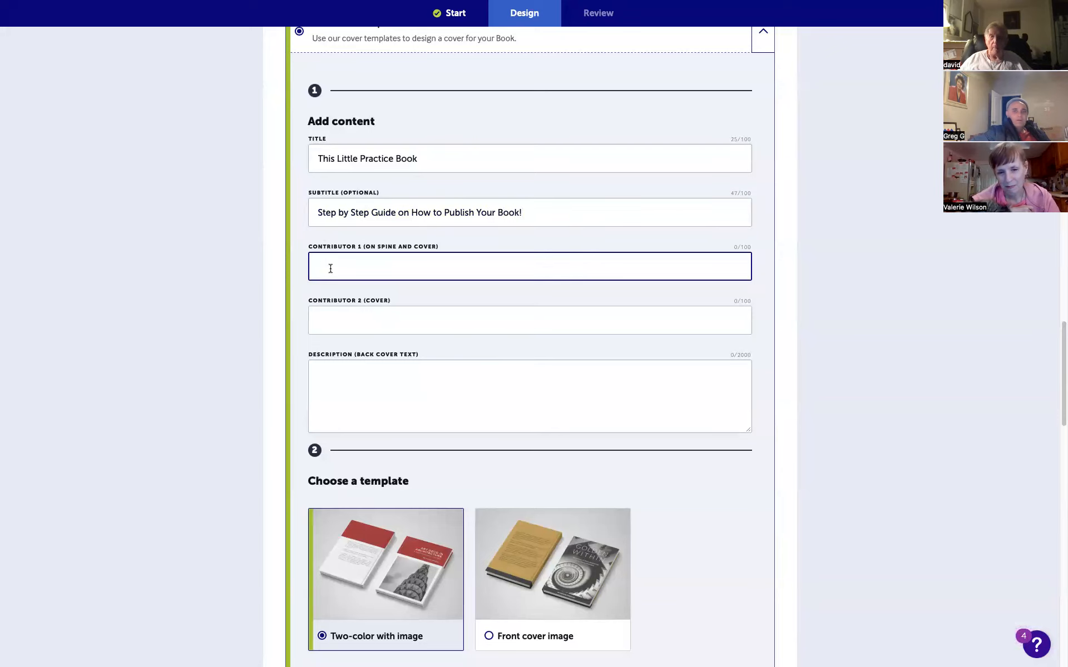
type("Val,")
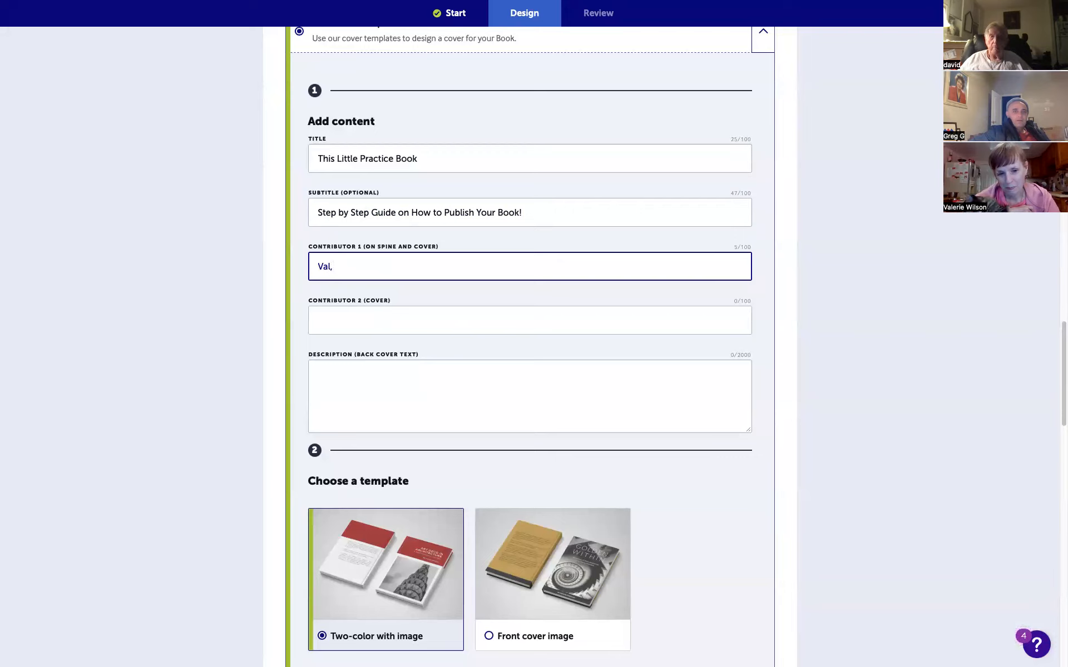
type(" Greg,")
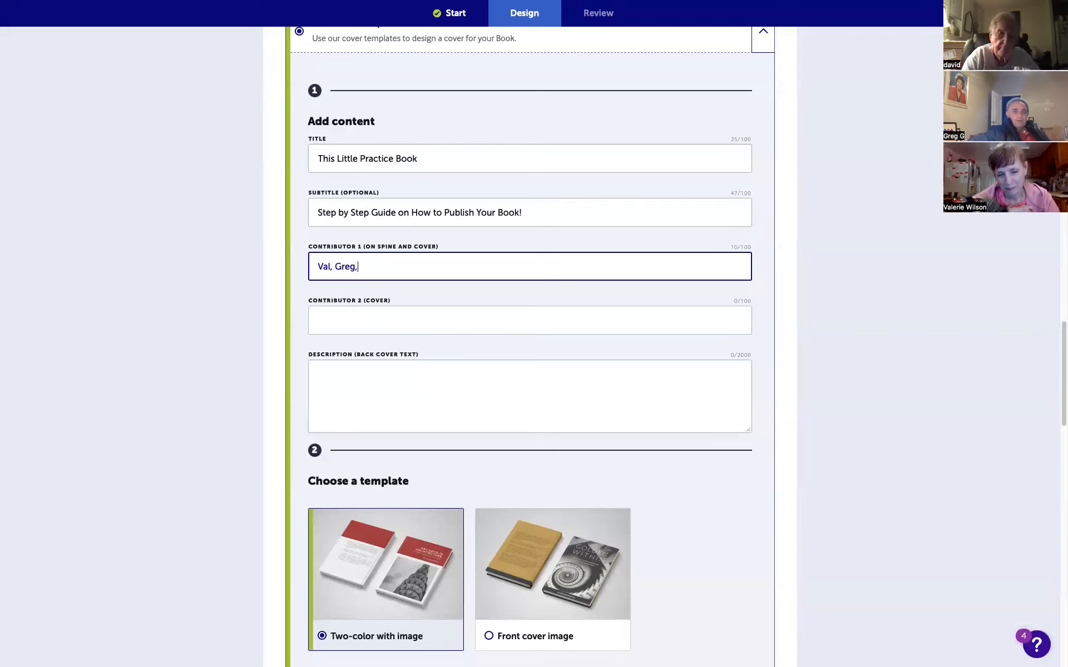
type(" David and")
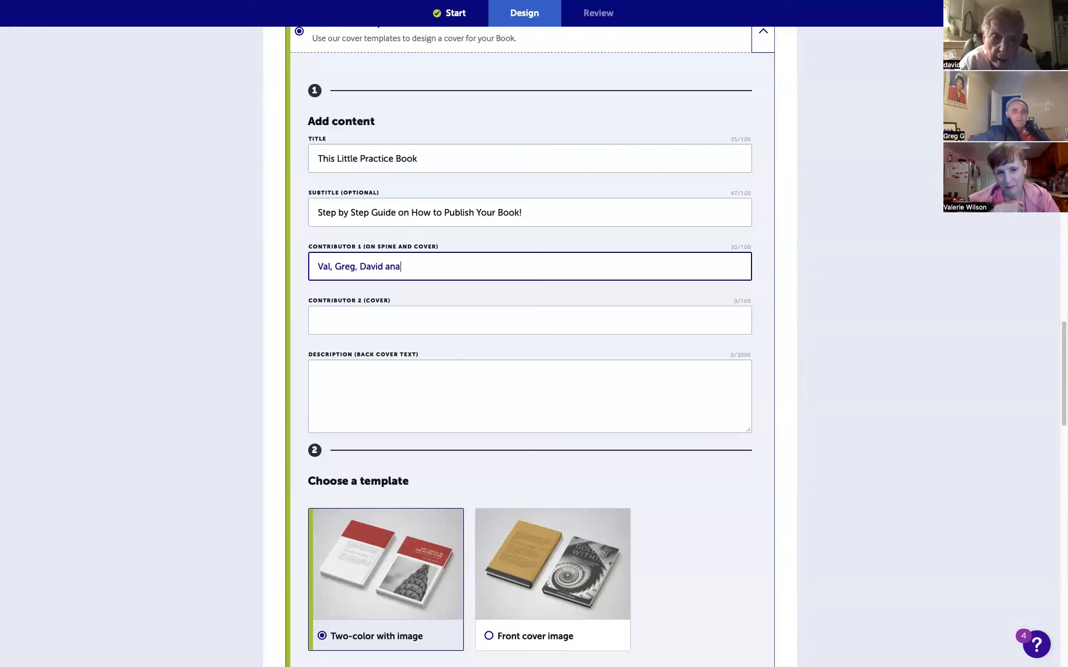
key("BackSpace")
key("BackSpace")
type("nd Scott")
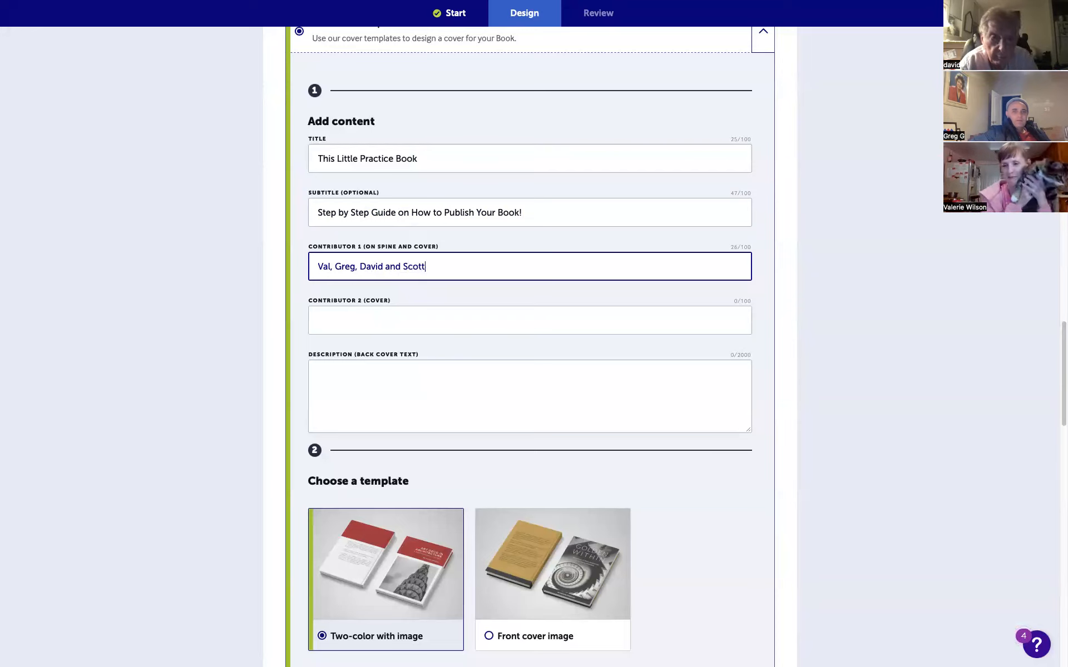
left_click(342, 317)
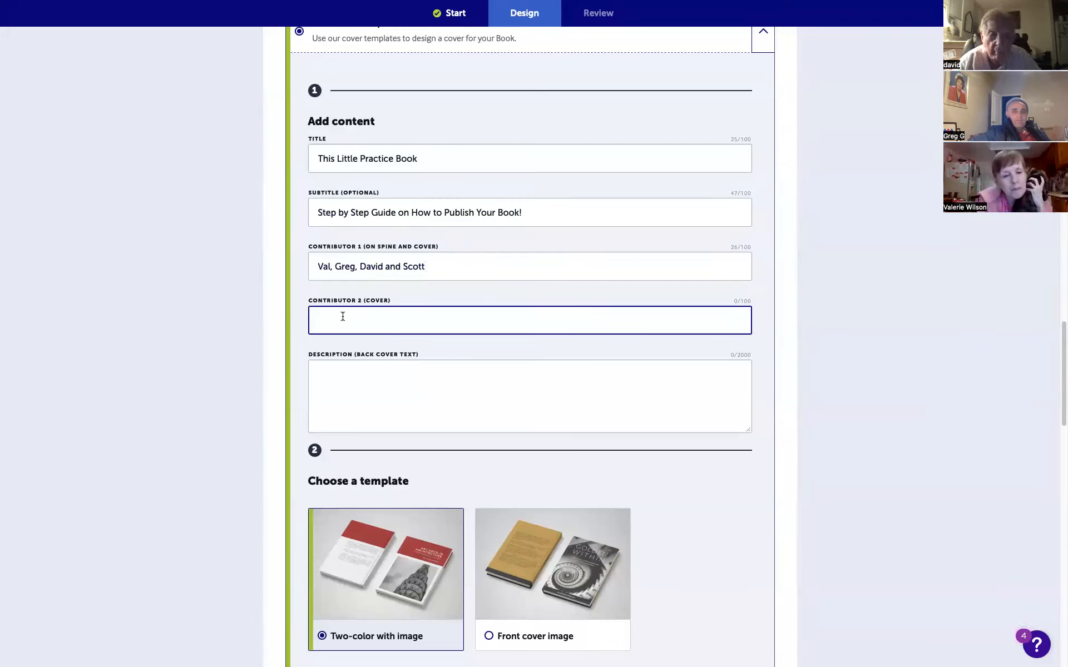
- Enter a back cover description saying the acclaimed author, given by full name, "teaches other authors how to create unbelievably successful books."
left_click(332, 364)
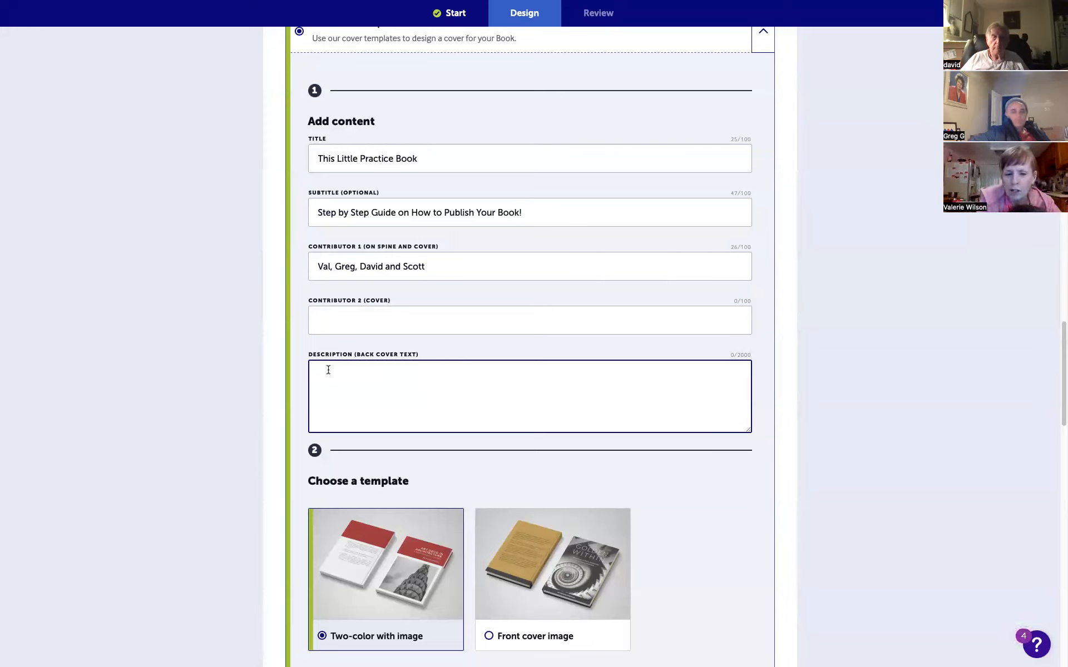
type("A ")
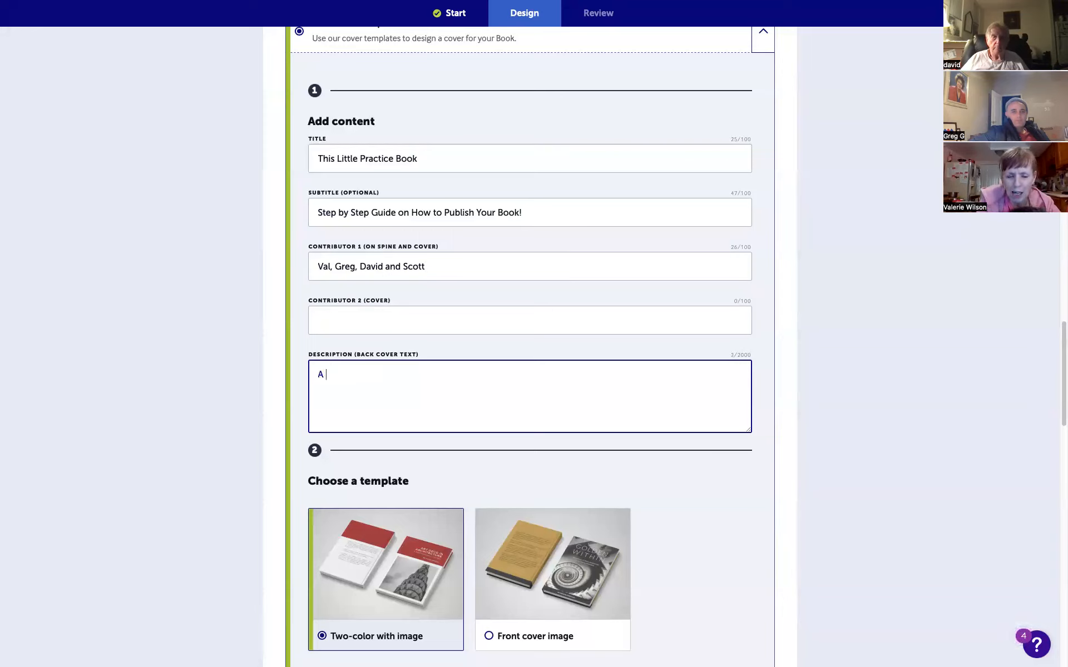
type("claim")
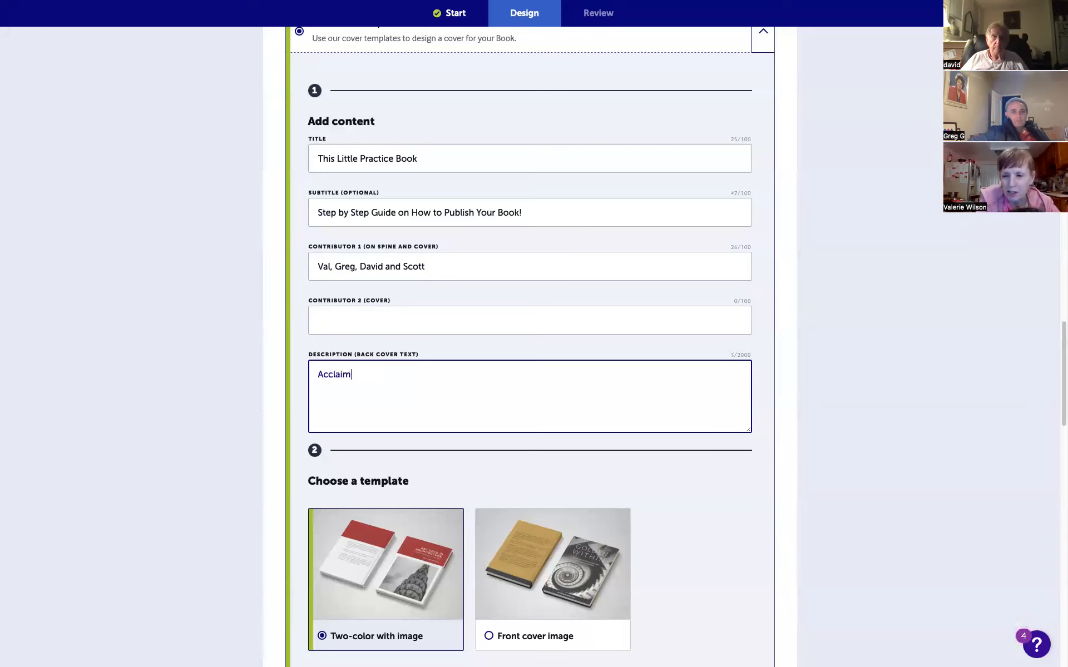
type("ed author")
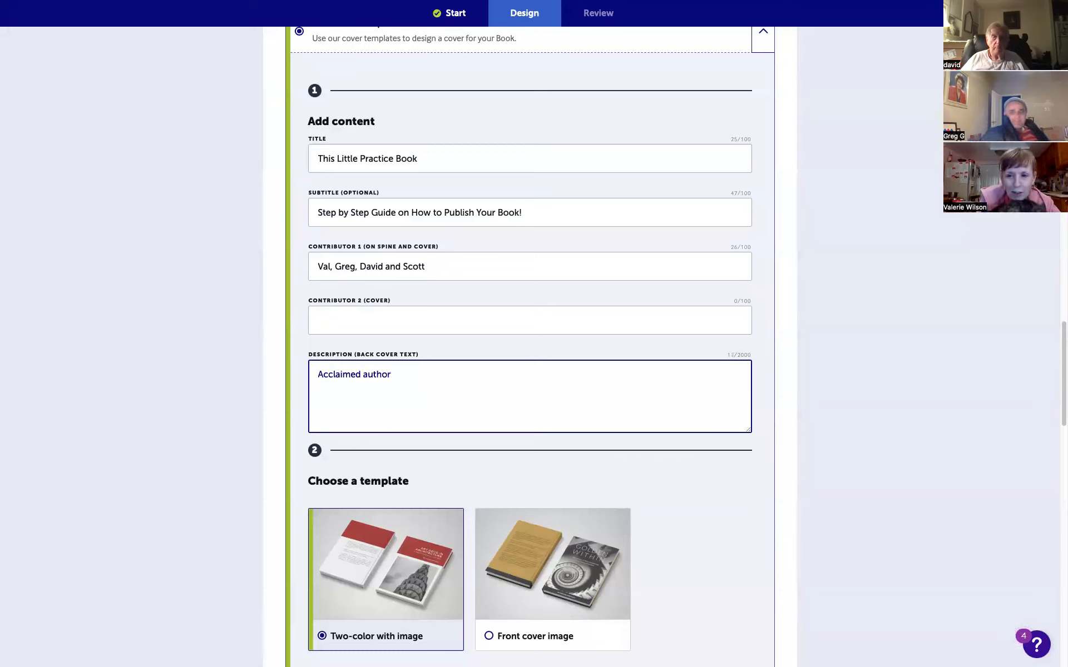
type(",  Sco")
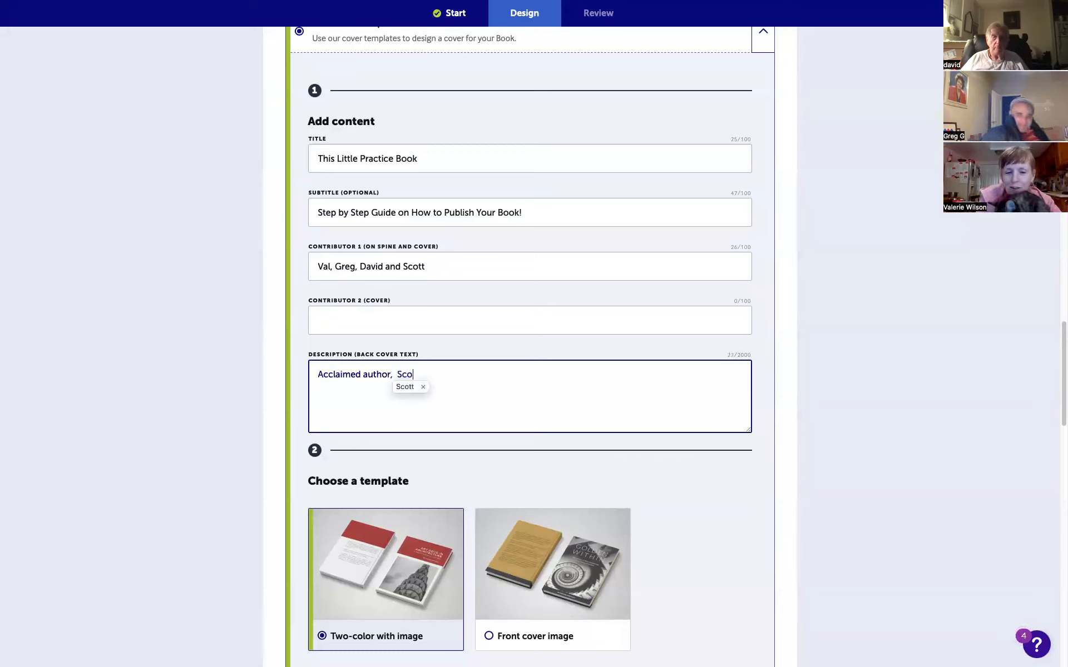
type("tt Sayre, te")
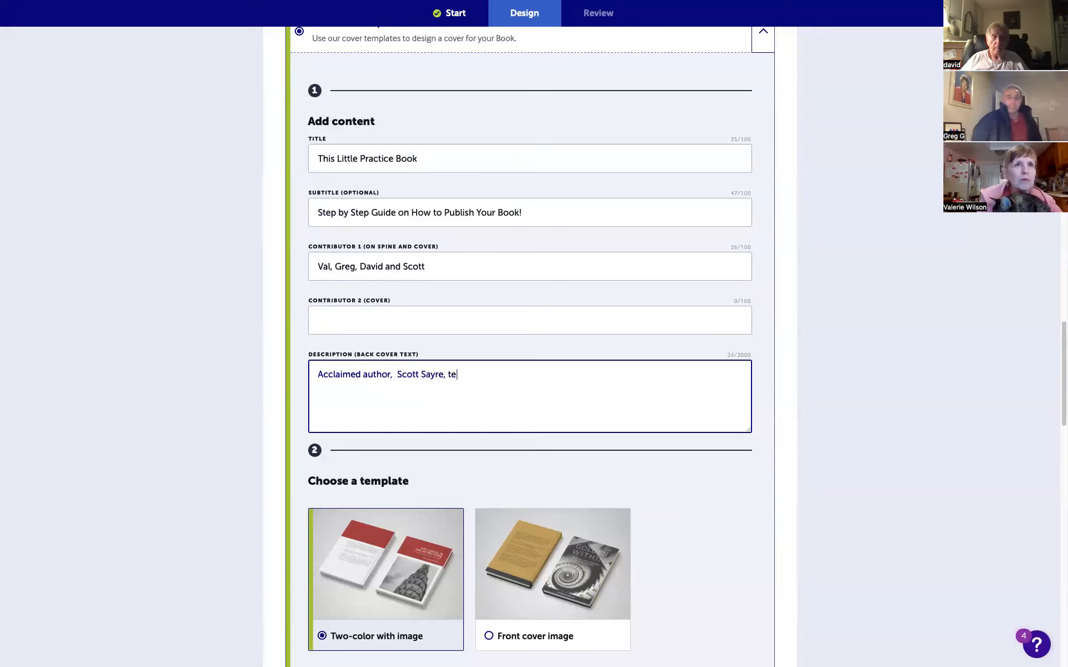
type("aches")
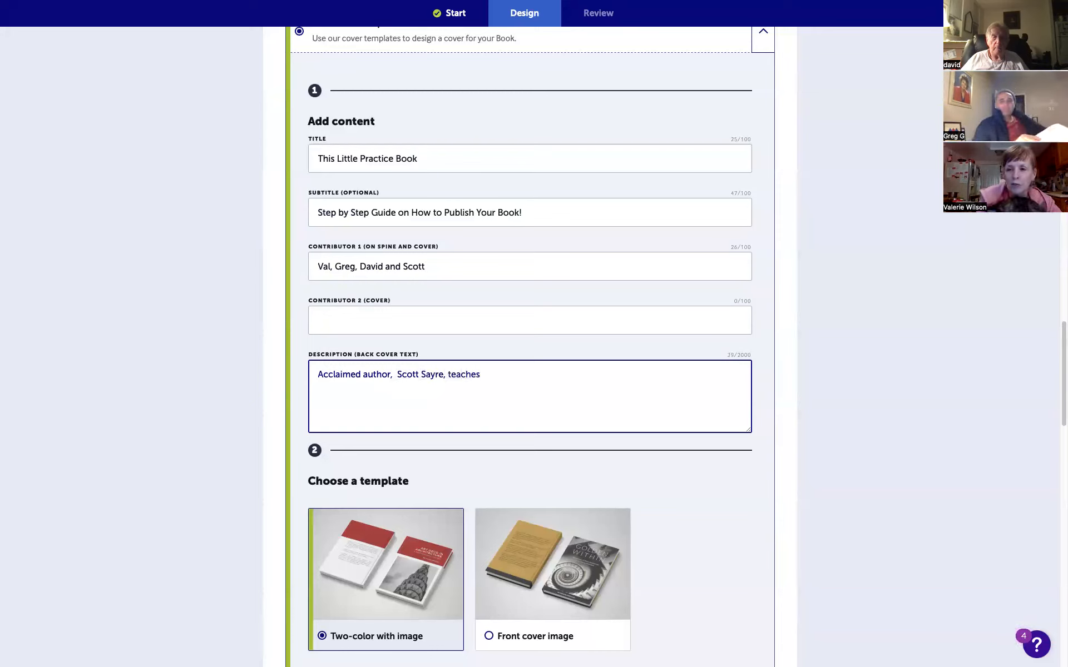
type(" other ")
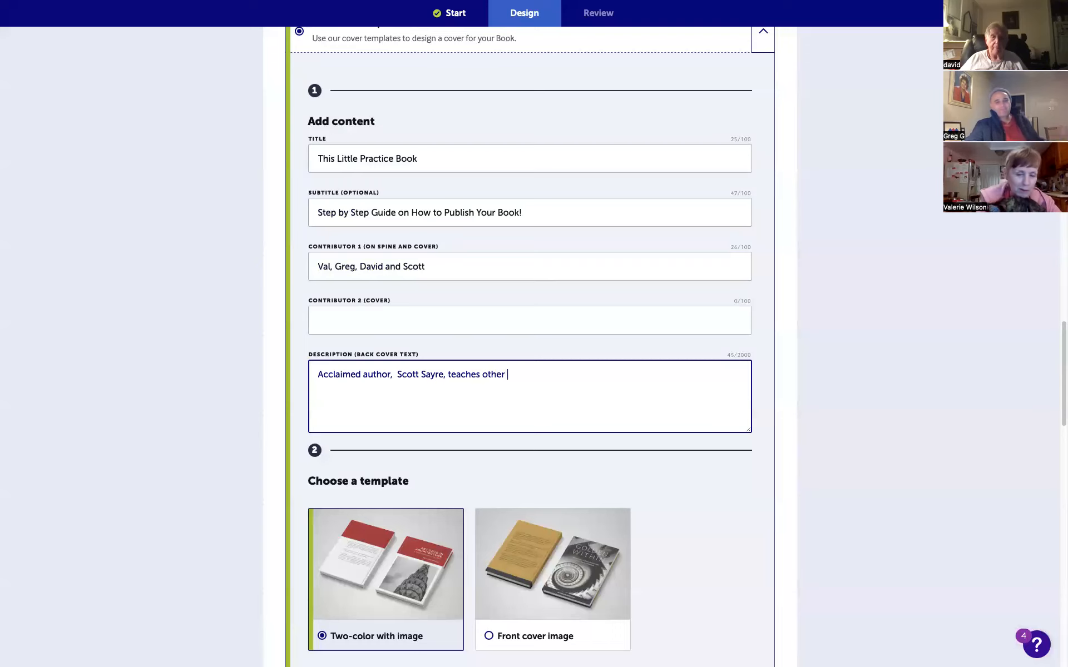
type("authors how to create unbe")
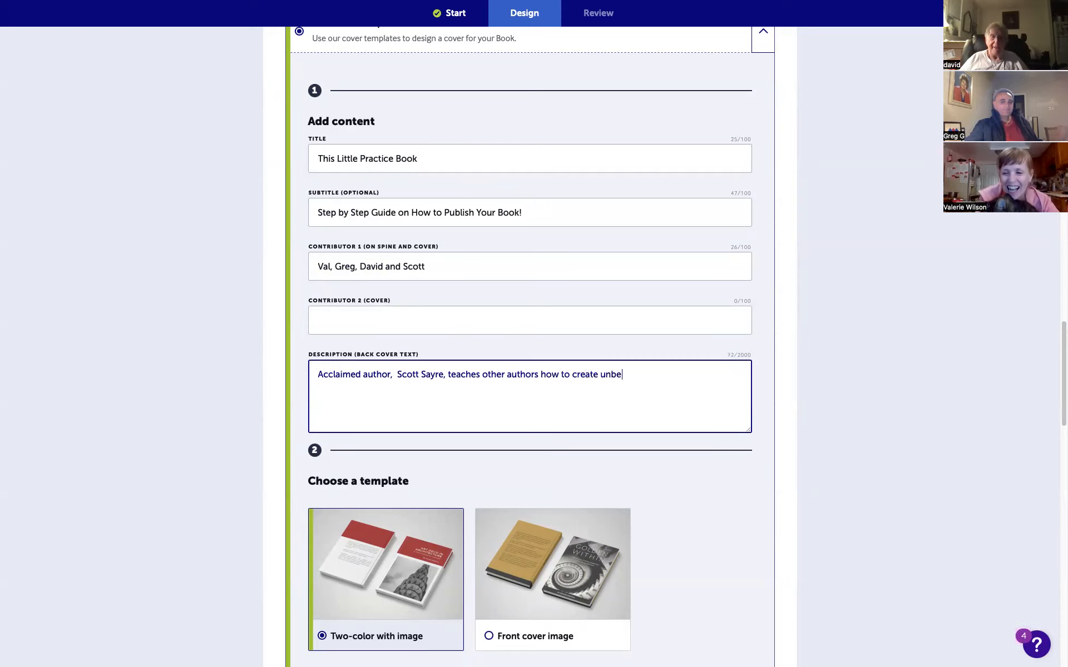
type("lievabl")
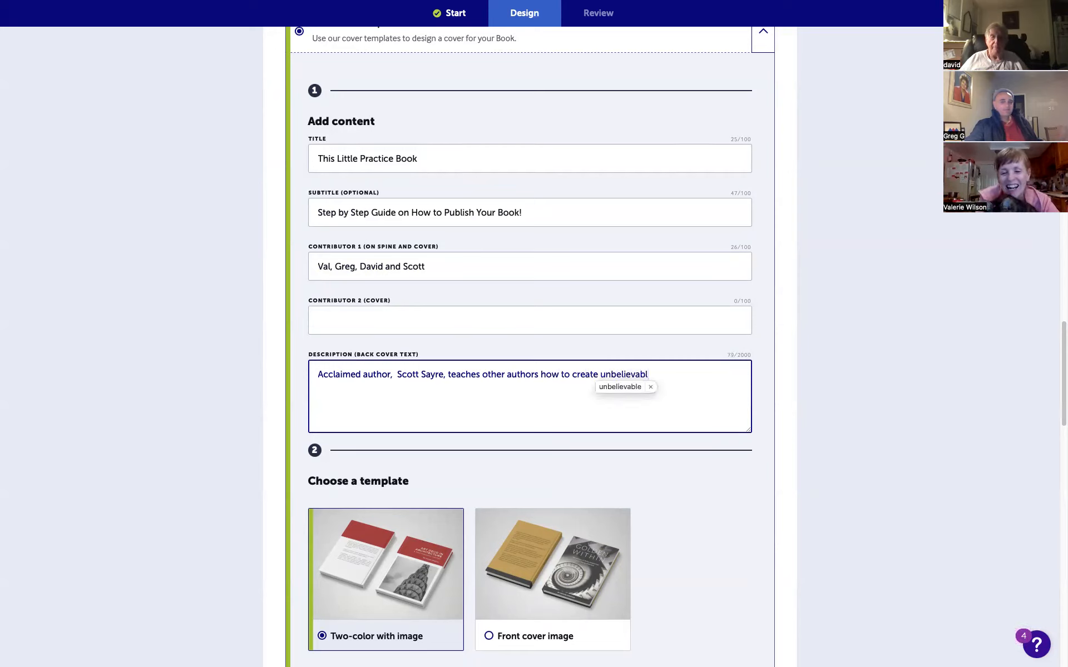
type("y successful books.")
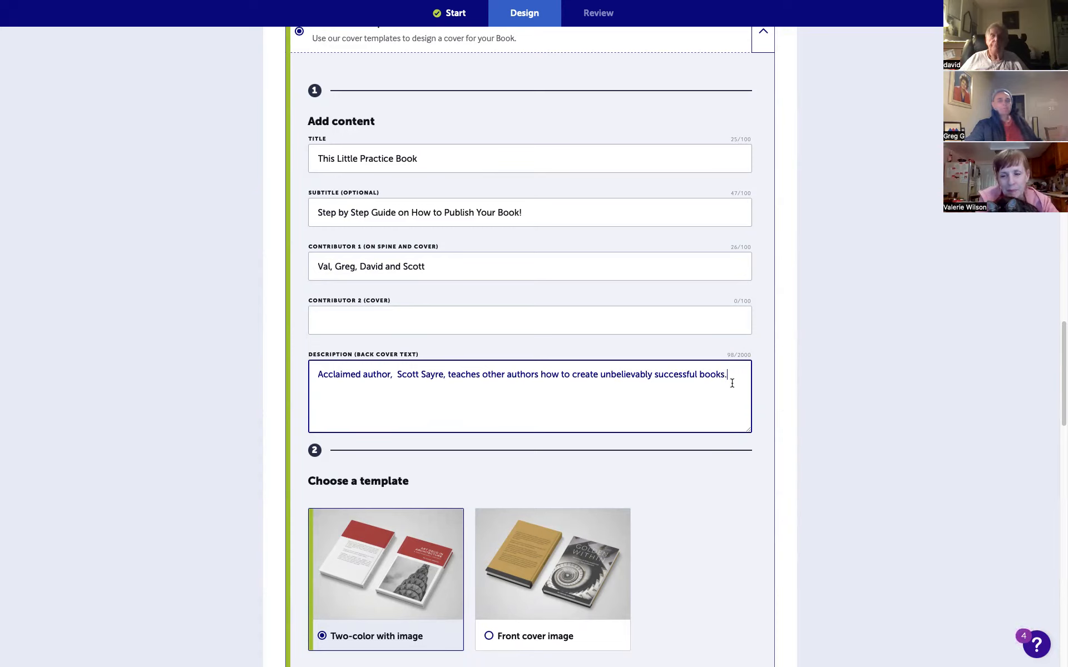
- Choose the Front cover image template, try the dark blue color theme, and settle on the light gray-blue theme
left_click_drag(1062, 348, 1060, 407)
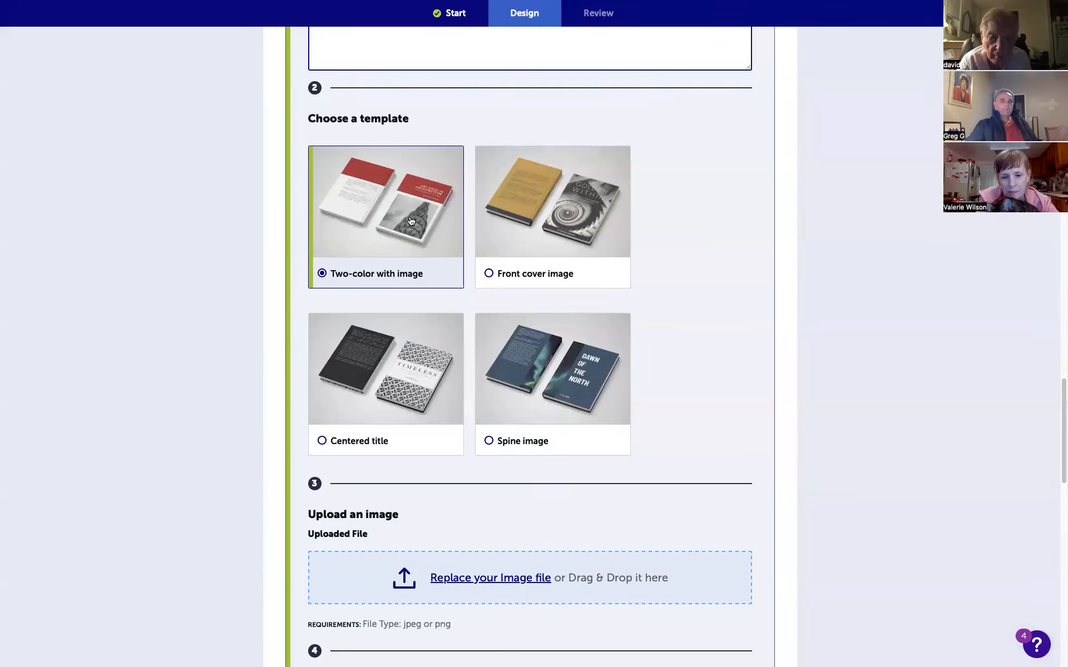
left_click(493, 275)
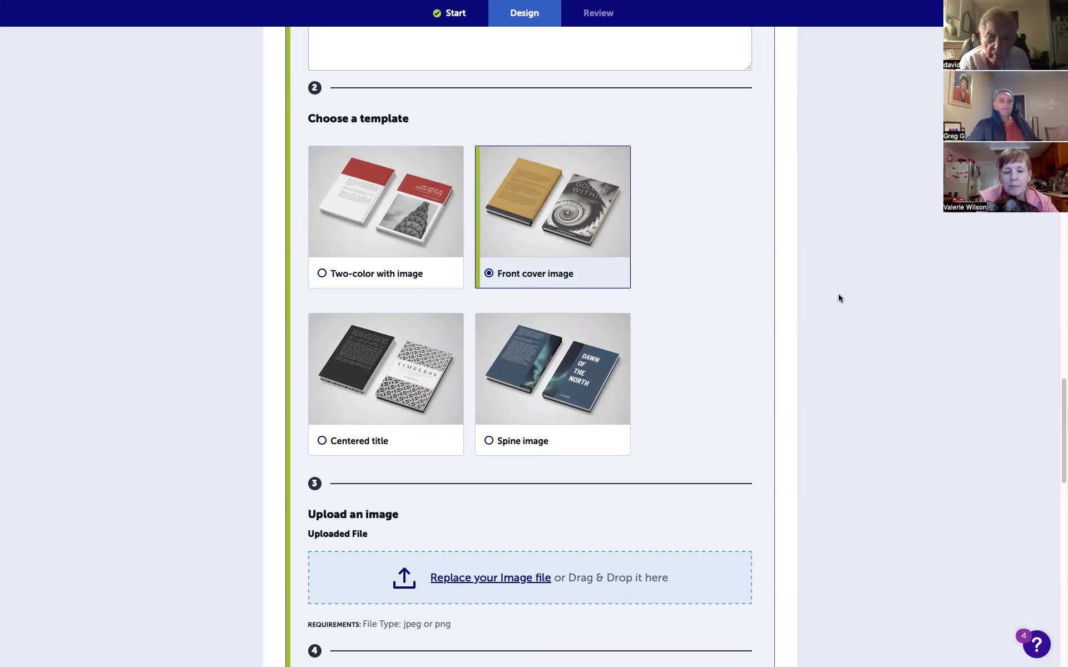
scroll(833, 291, "down", 2)
scroll(832, 292, "down", 7)
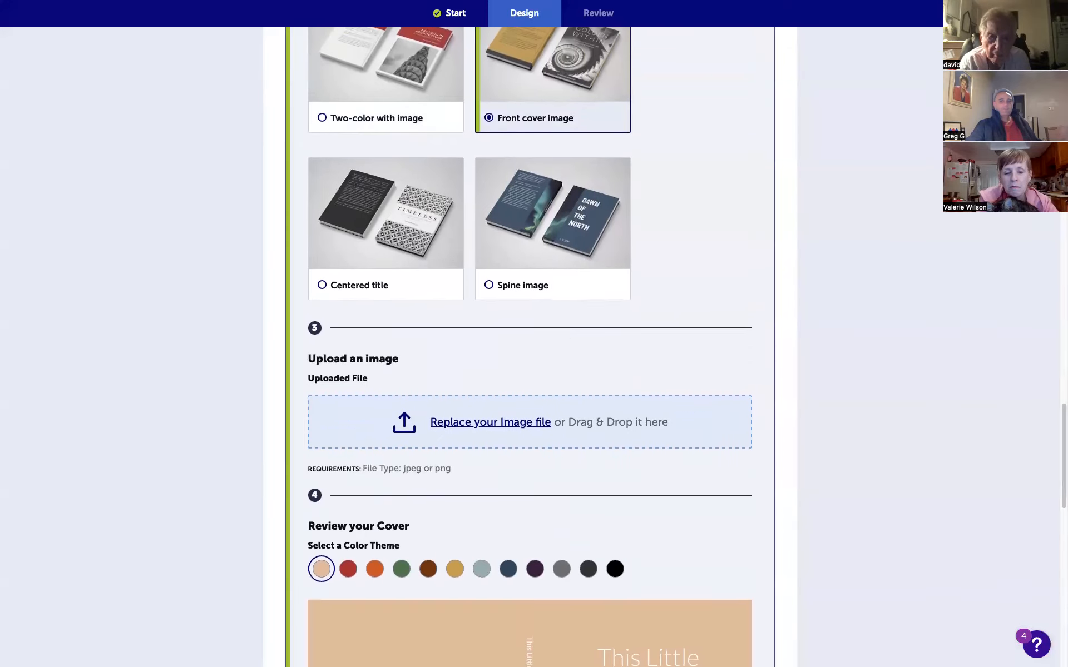
scroll(832, 291, "down", 1)
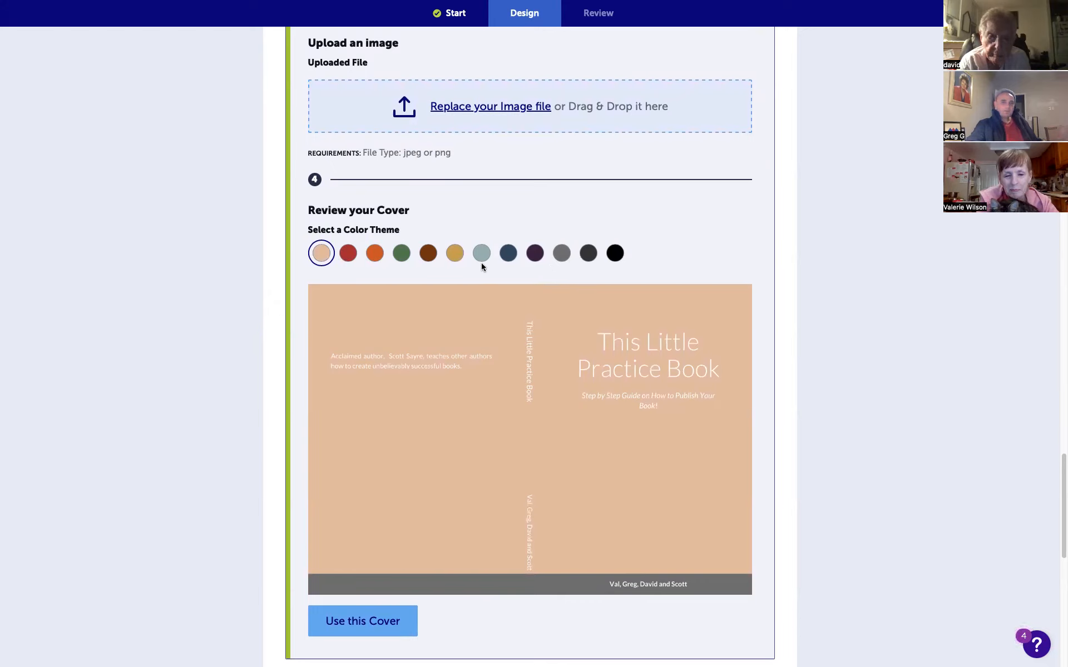
left_click(505, 257)
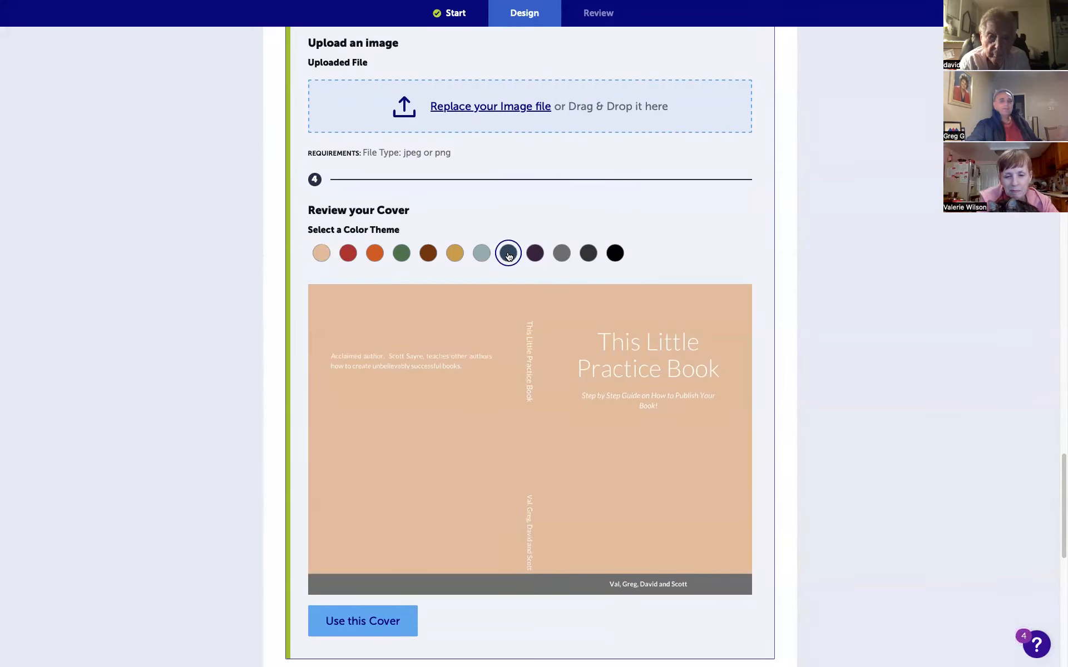
left_click(508, 256)
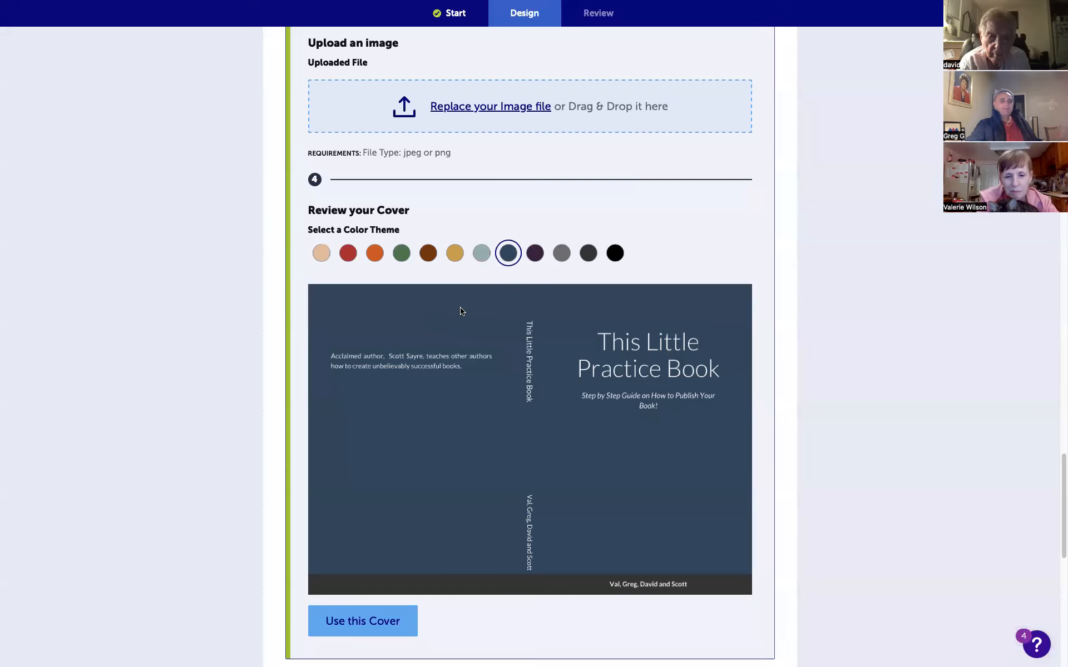
left_click(482, 256)
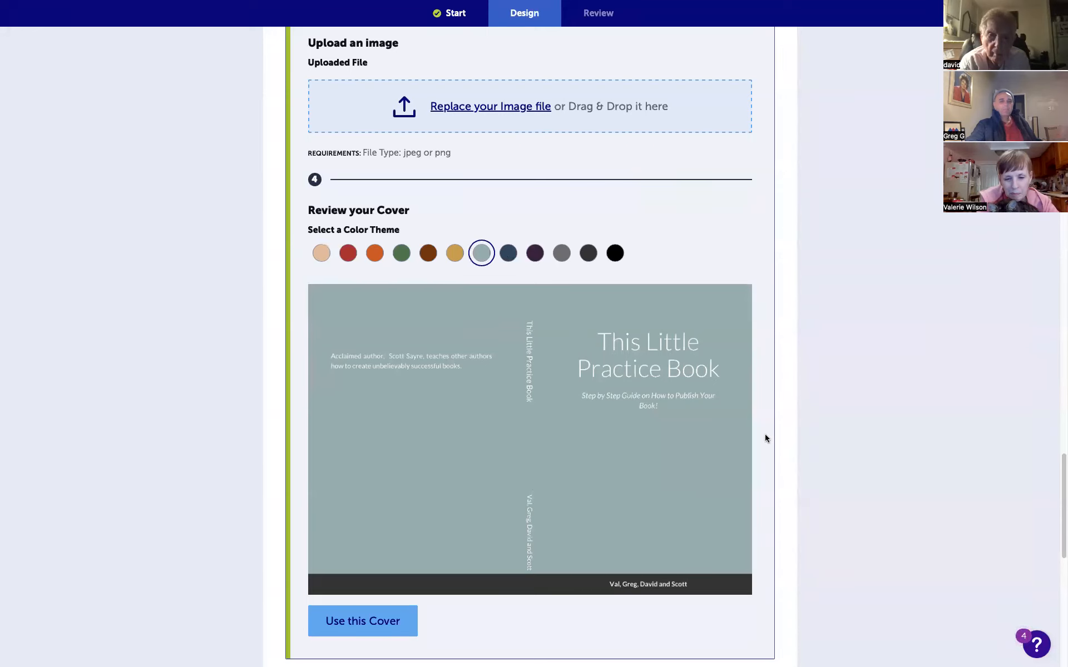
- Start replacing the cover image and open the Desktop folder "Companies that have loved my work-sb" in the file chooser
scroll(784, 435, "down", 5)
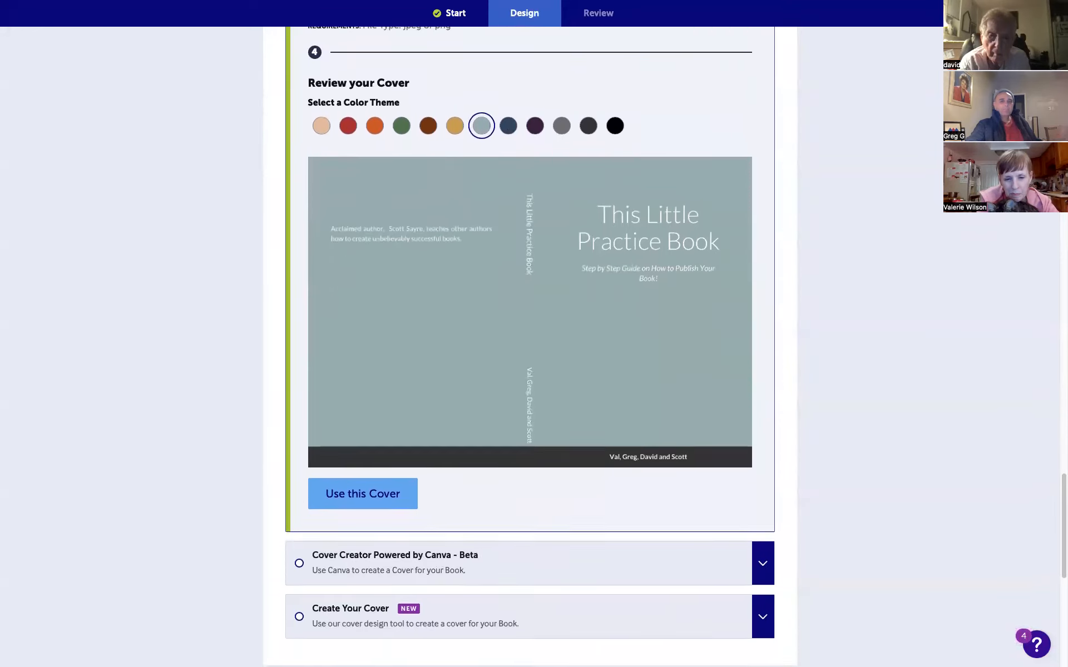
scroll(779, 436, "down", 2)
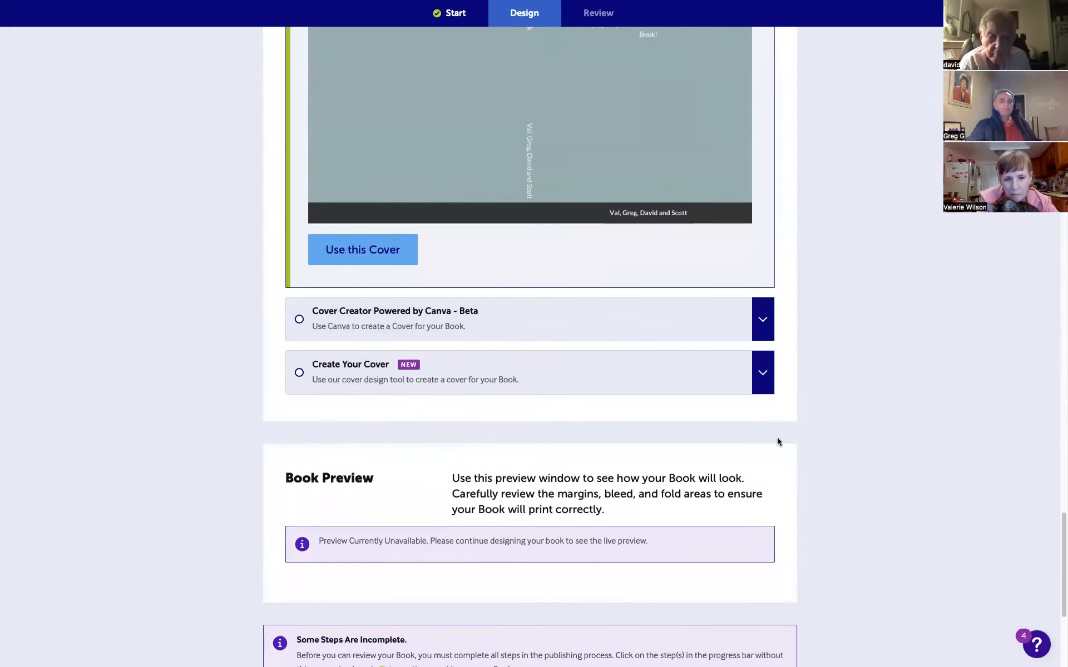
scroll(530, 347, "up", 6)
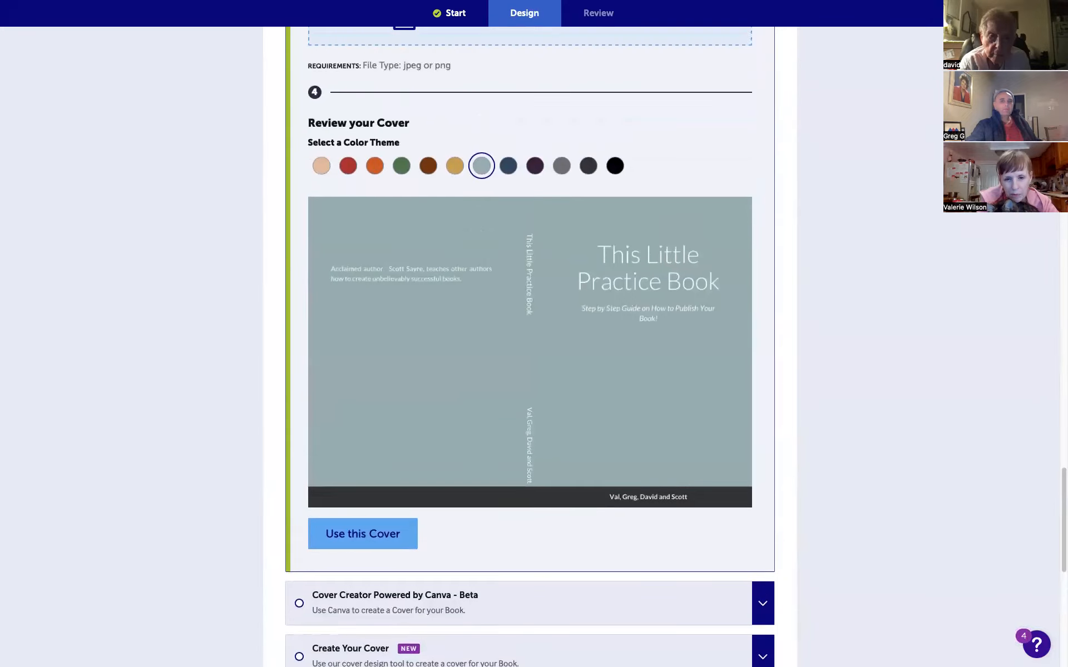
scroll(777, 437, "up", 1)
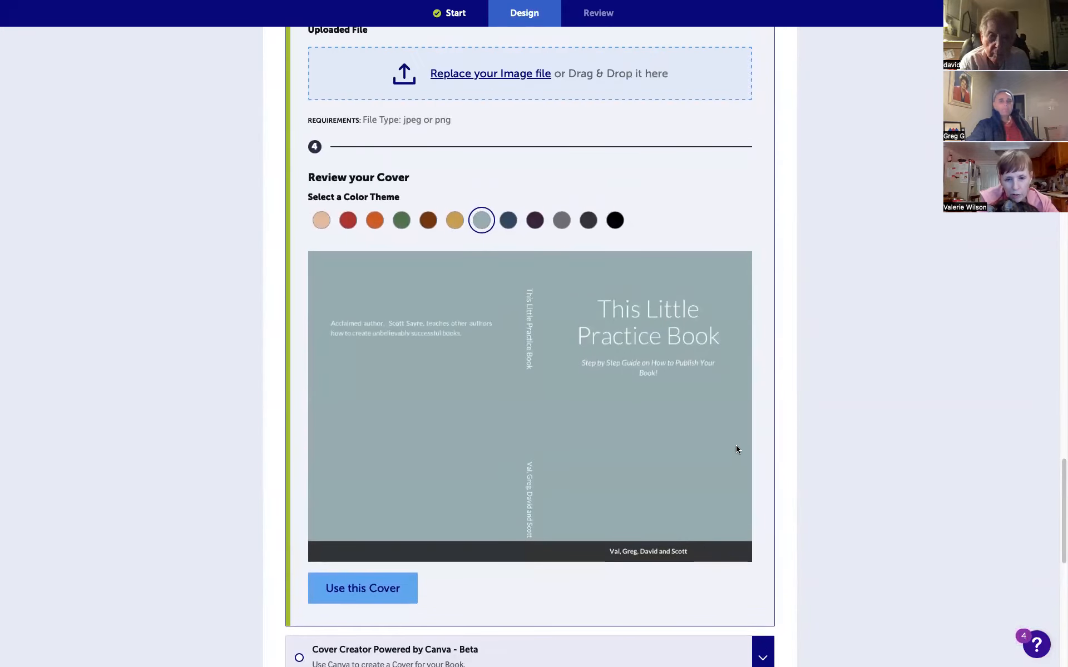
scroll(566, 353, "up", 8)
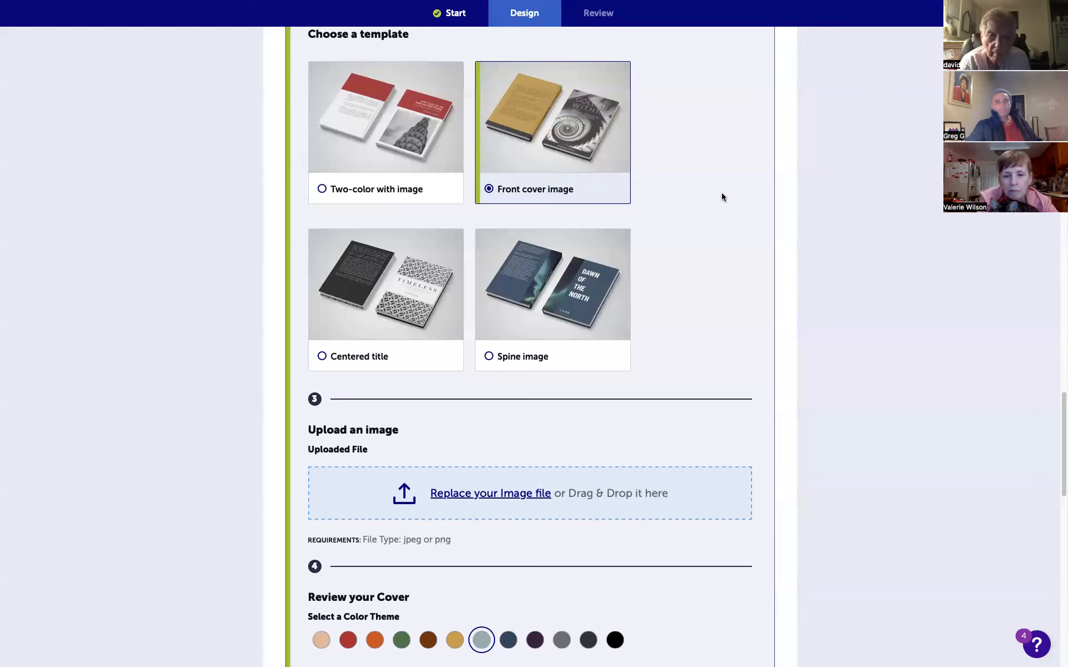
scroll(695, 204, "down", 3)
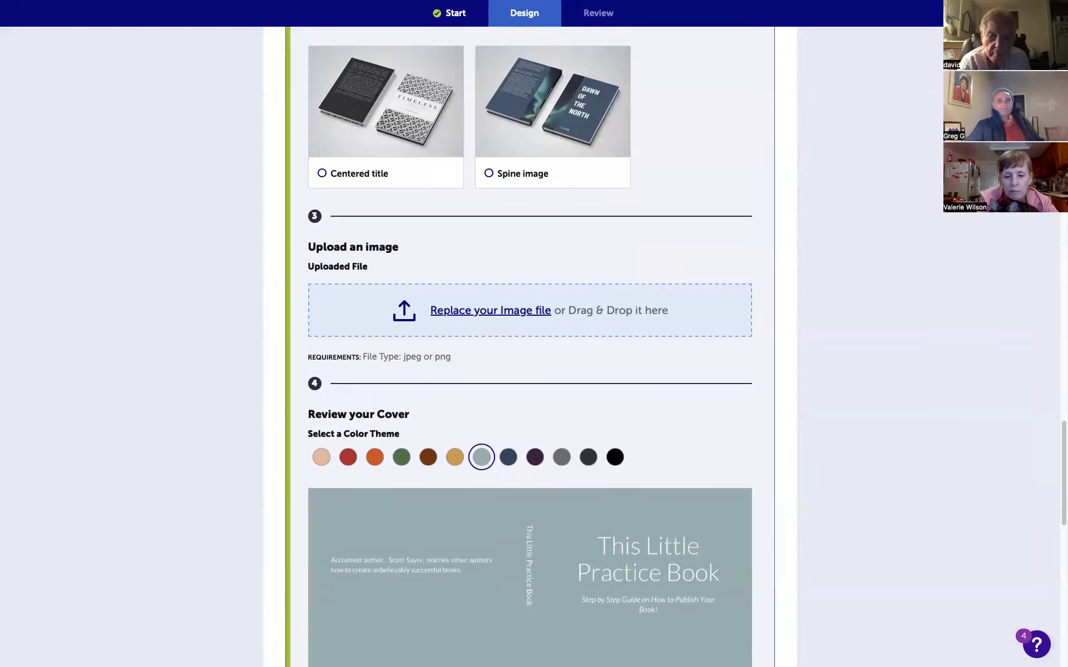
left_click(470, 313)
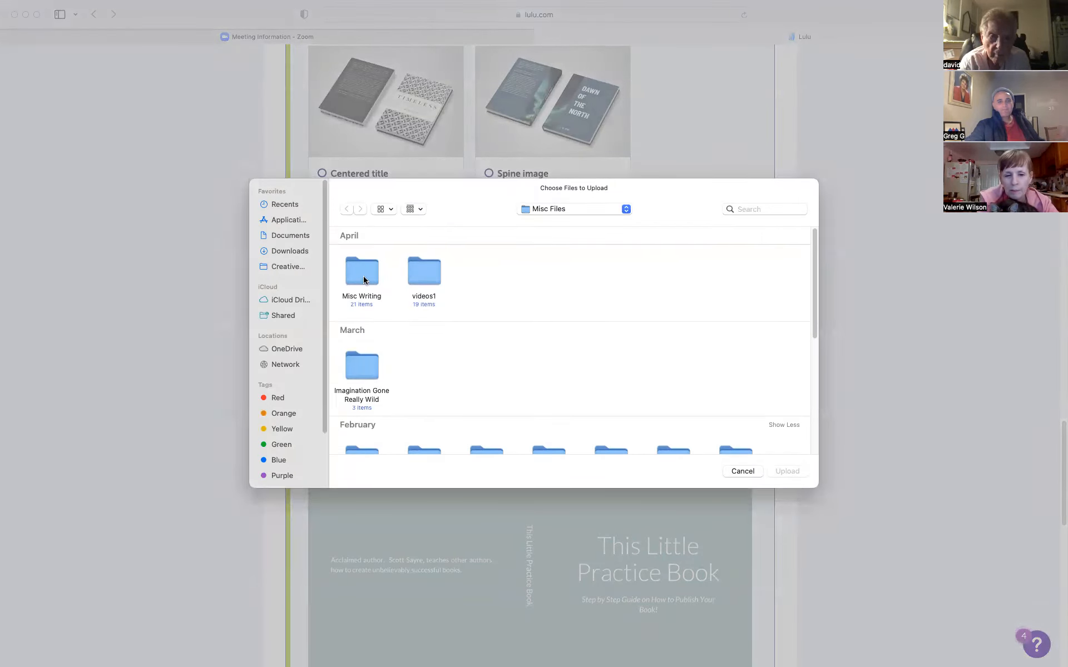
left_click(544, 212)
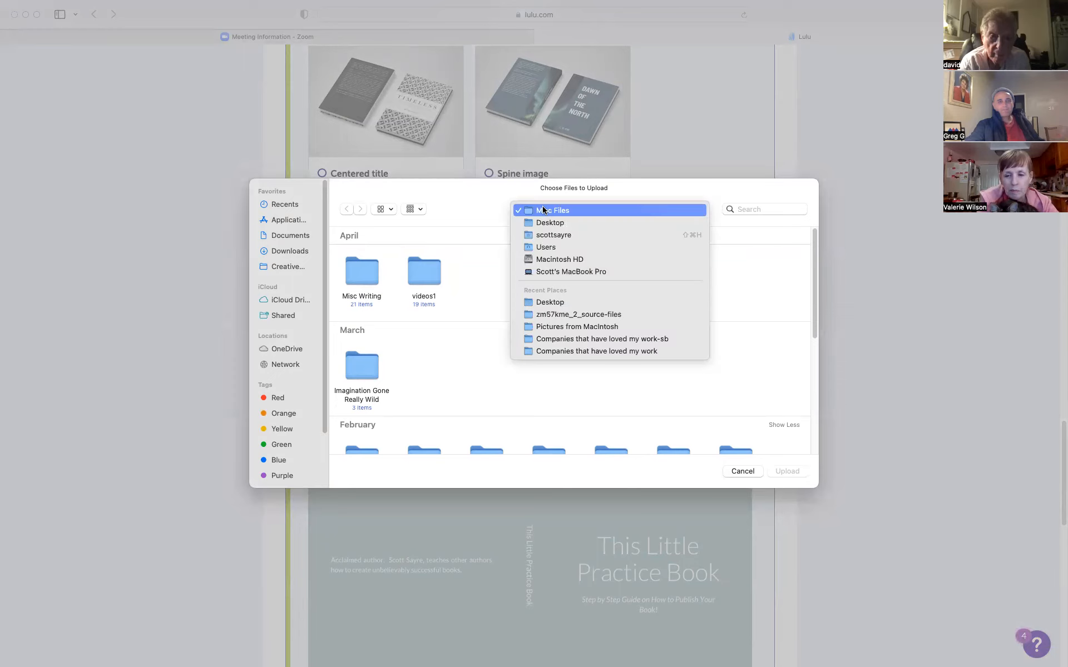
left_click(542, 221)
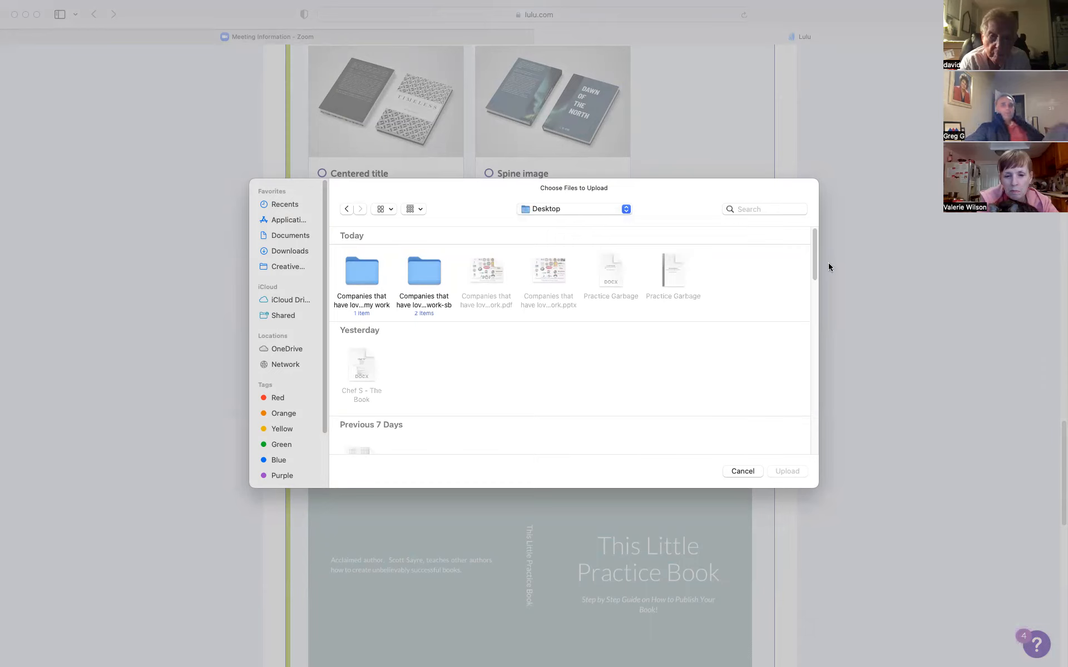
left_click_drag(812, 263, 815, 265)
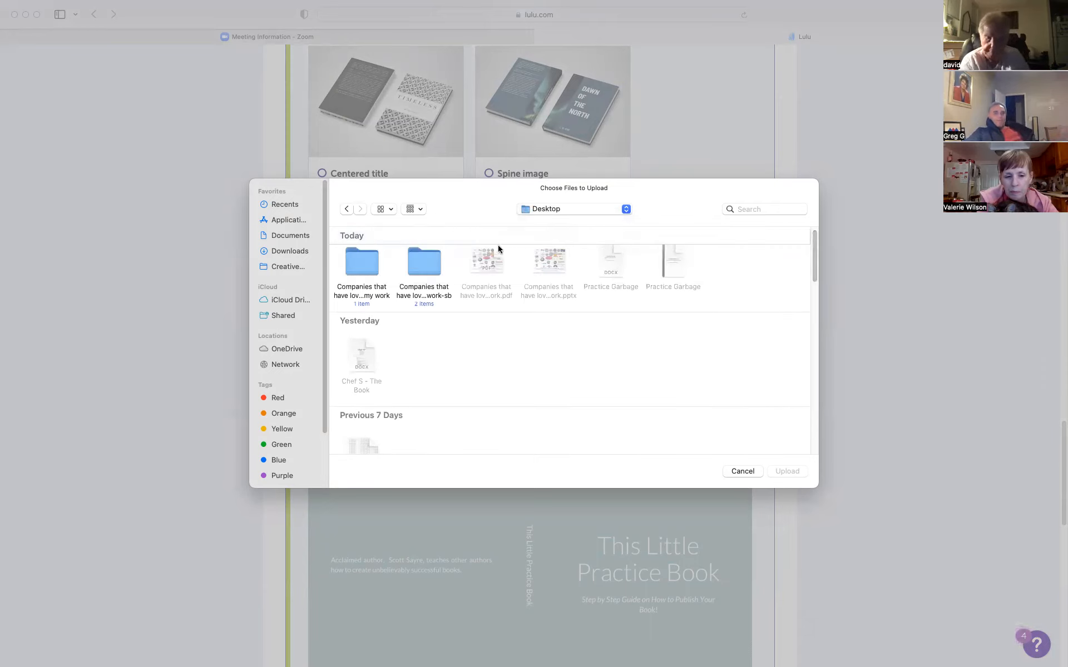
left_click(423, 264)
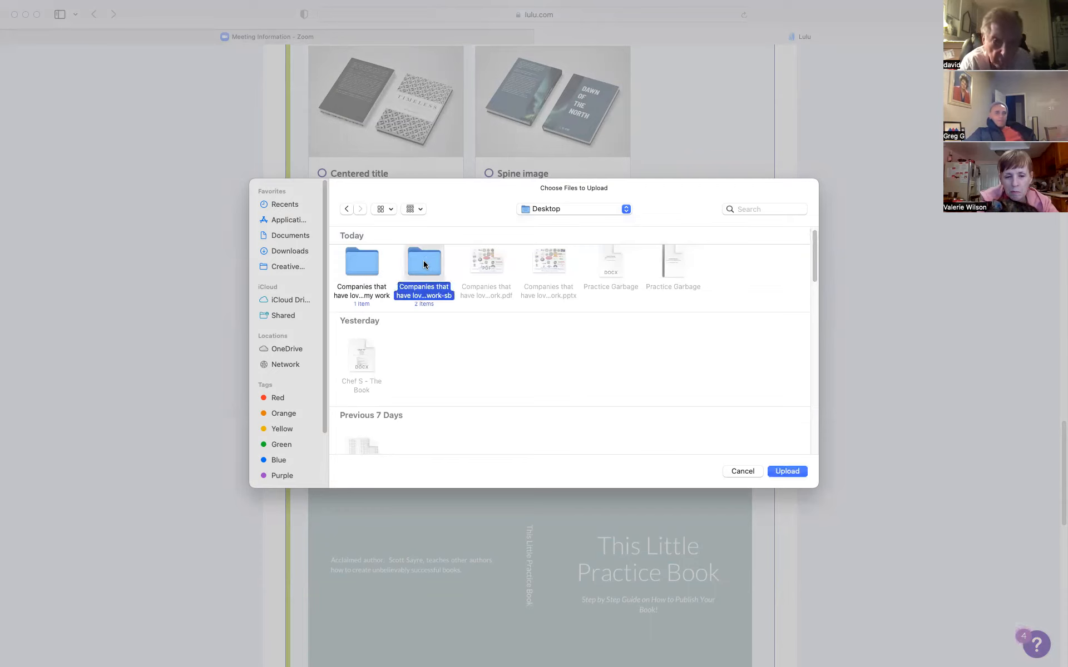
double_click(424, 264)
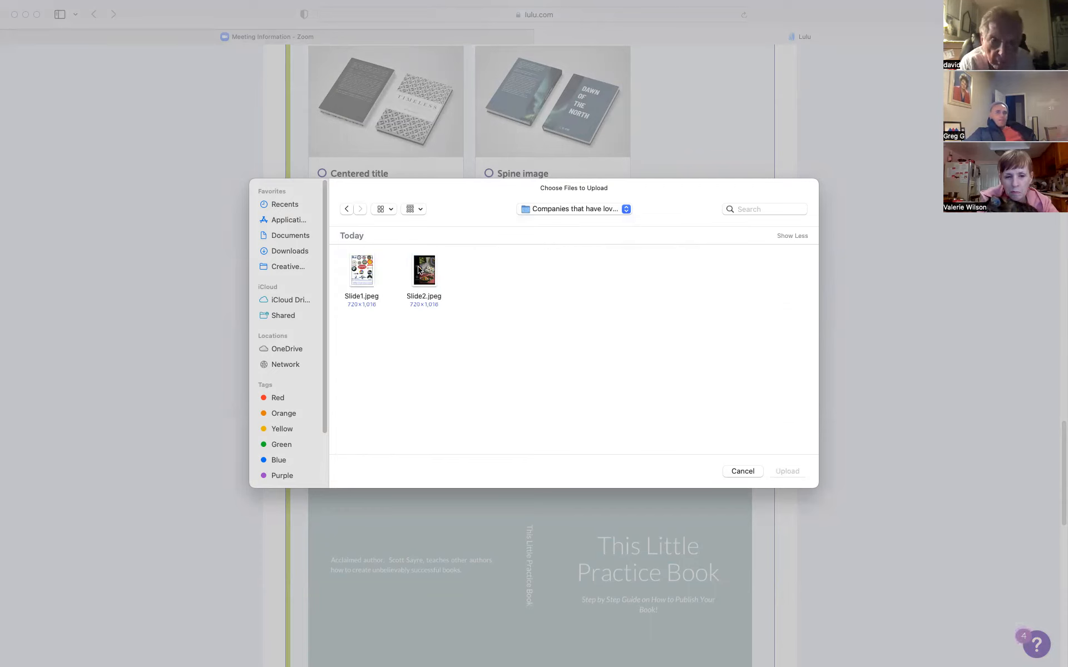
- Upload Slide1.jpeg as the image for the front cover
left_click(418, 269)
left_click(352, 273)
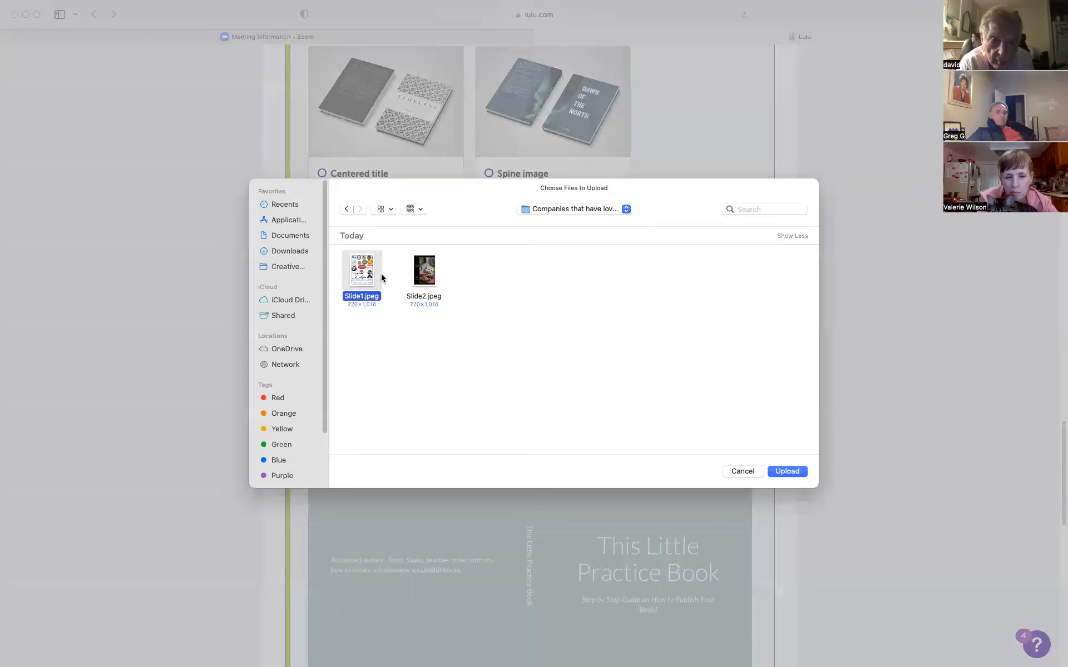
left_click(787, 471)
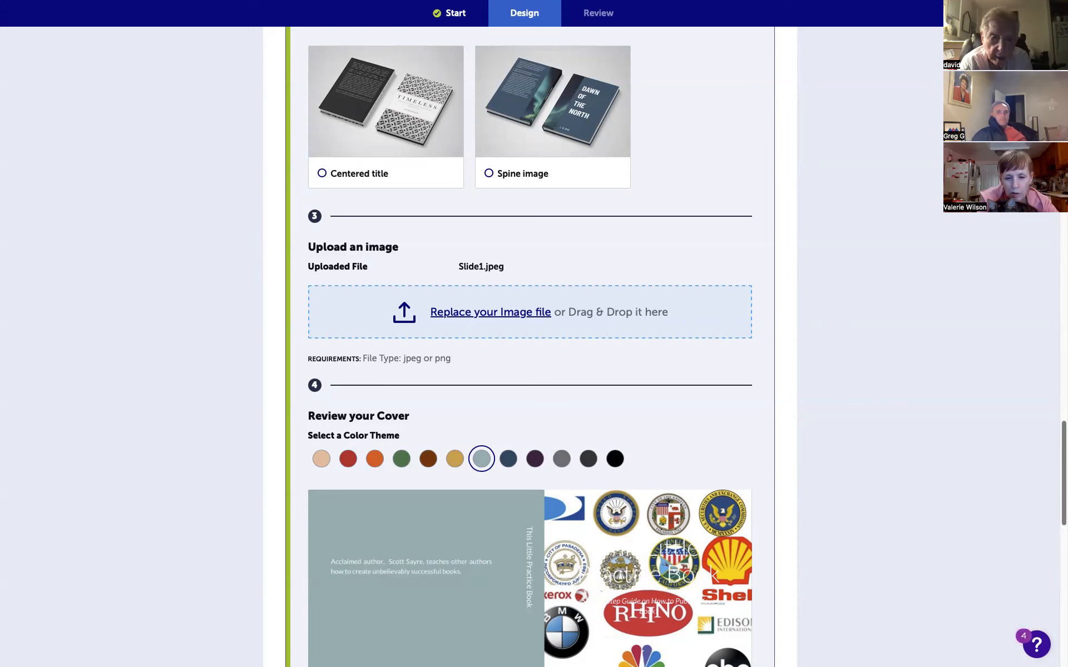
- Examine the full cover preview to check how the uploaded image sits with the title, subtitle, spine and back cover text
scroll(787, 367, "down", 5)
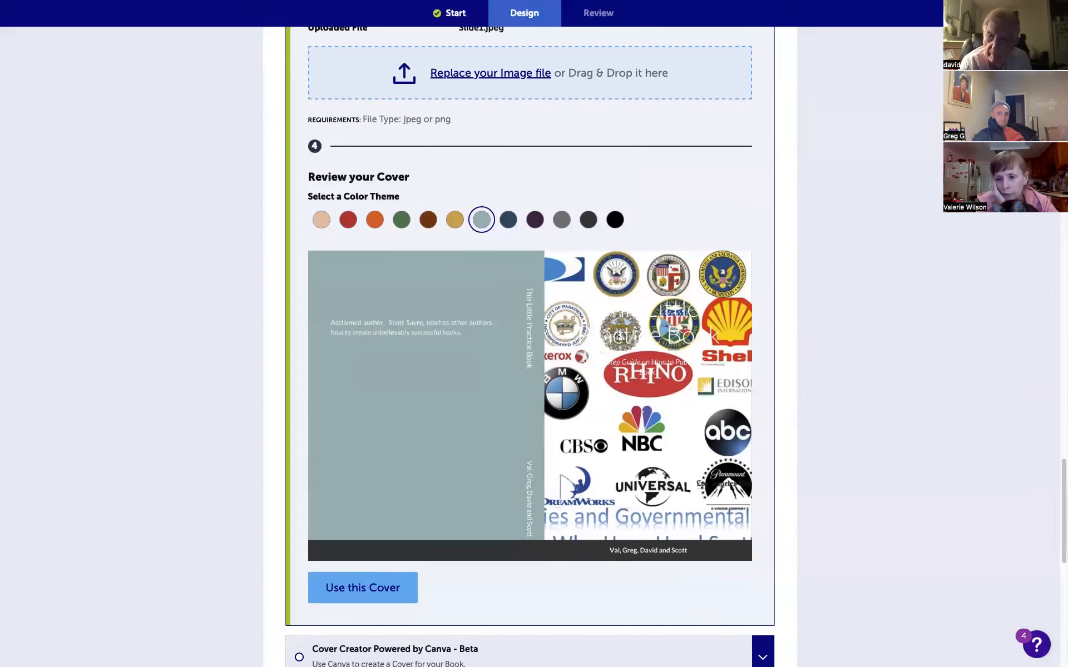
scroll(619, 333, "down", 3)
scroll(590, 313, "up", 3)
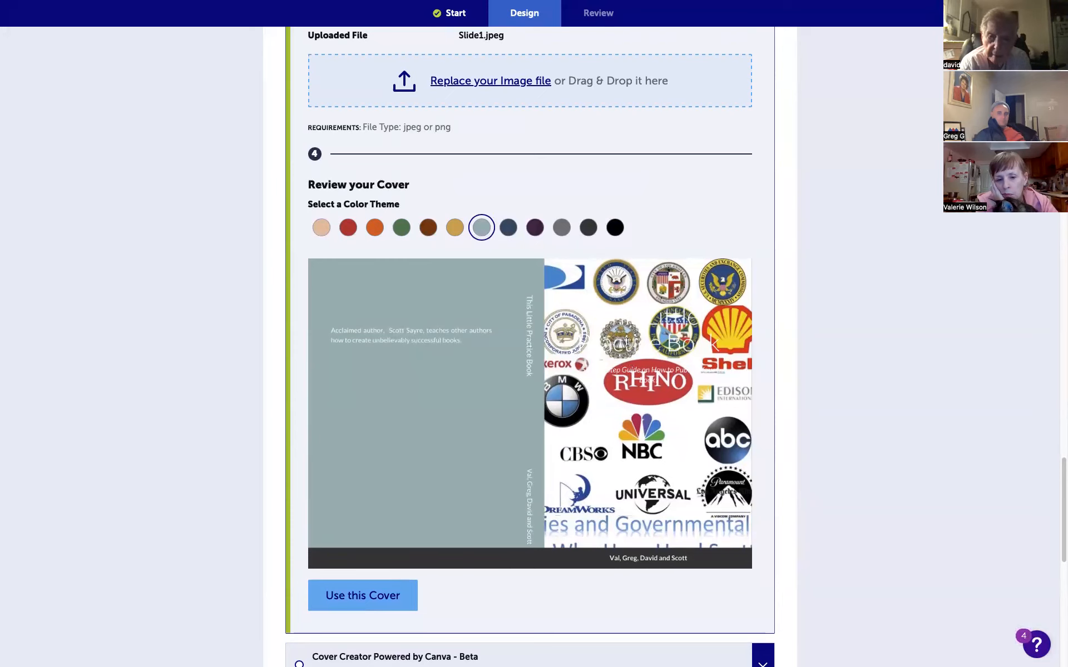
scroll(628, 342, "down", 3)
scroll(627, 342, "up", 4)
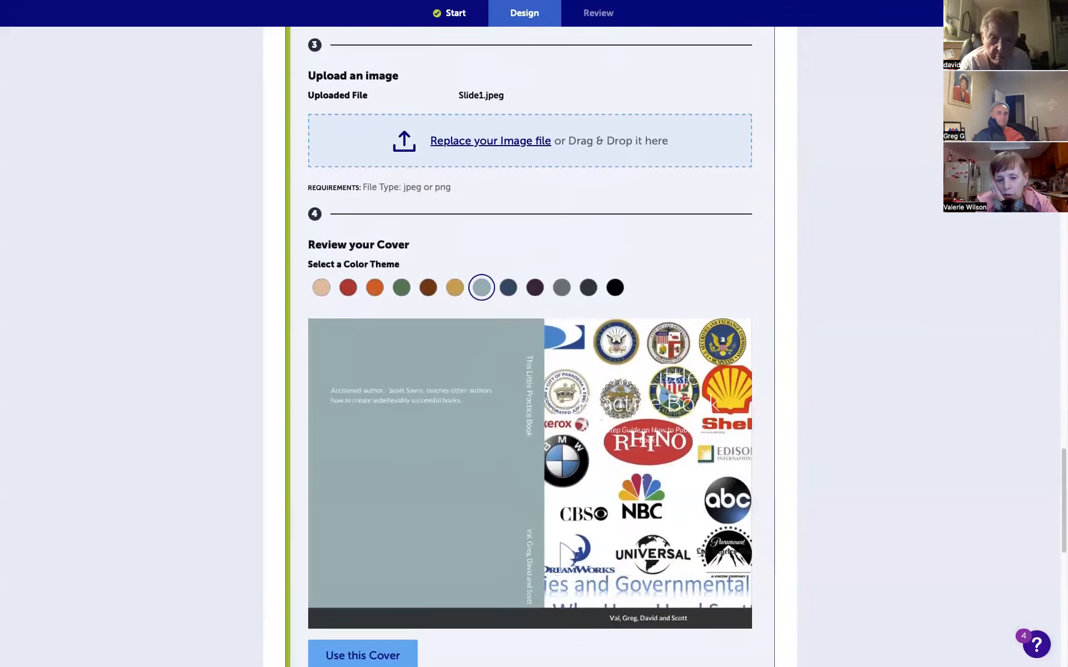
- Try the charcoal, gold and peach color themes on the Front cover image design
left_click(584, 292)
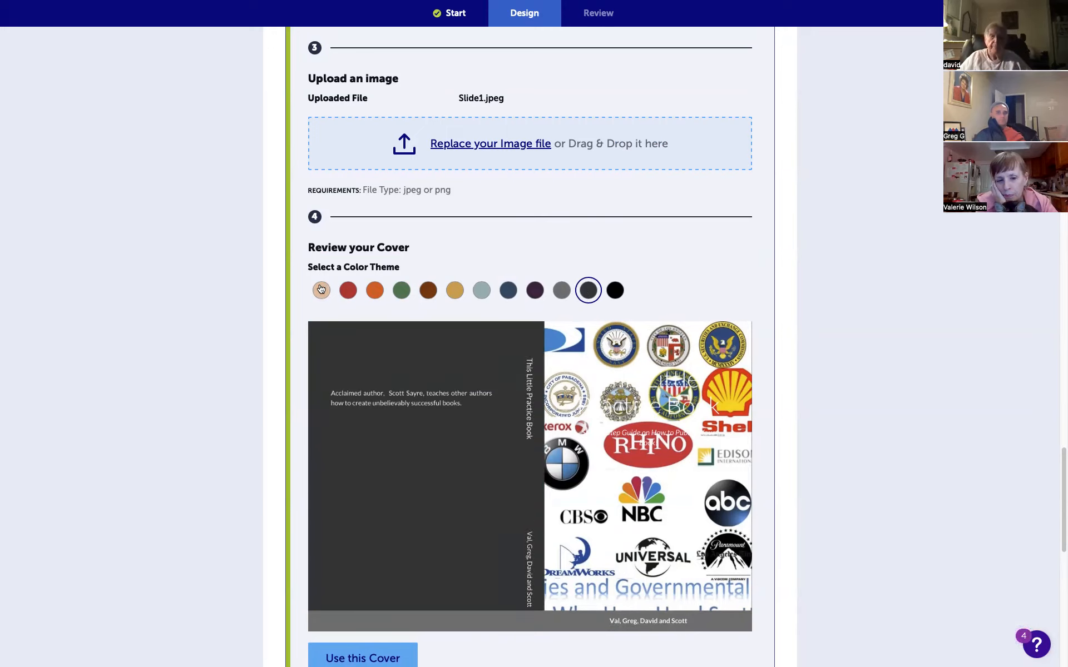
left_click(455, 292)
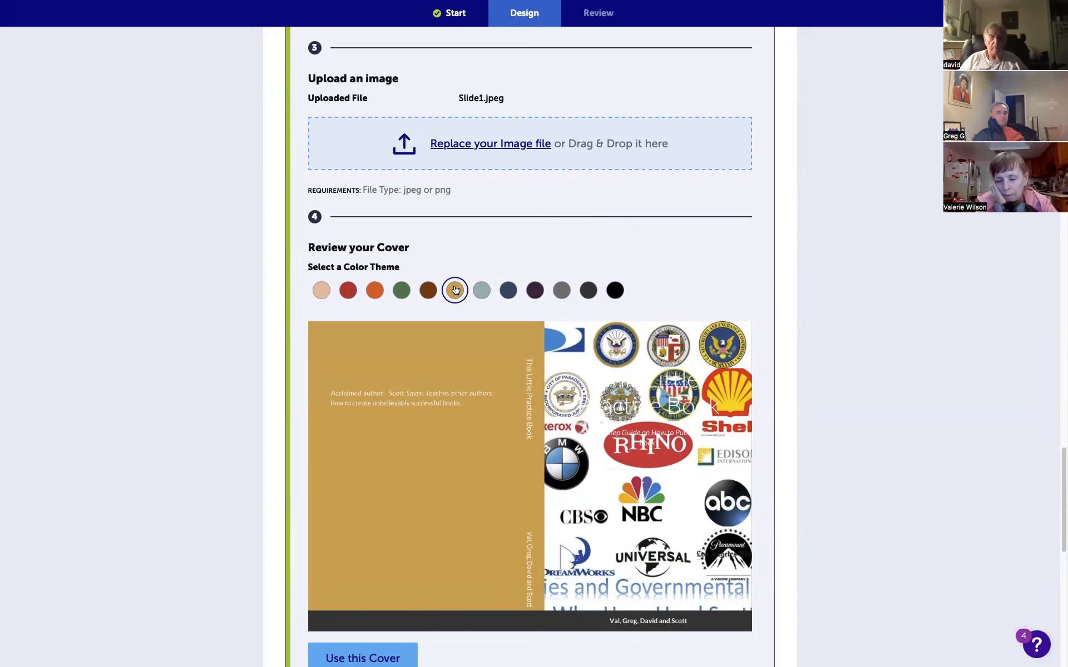
left_click(322, 293)
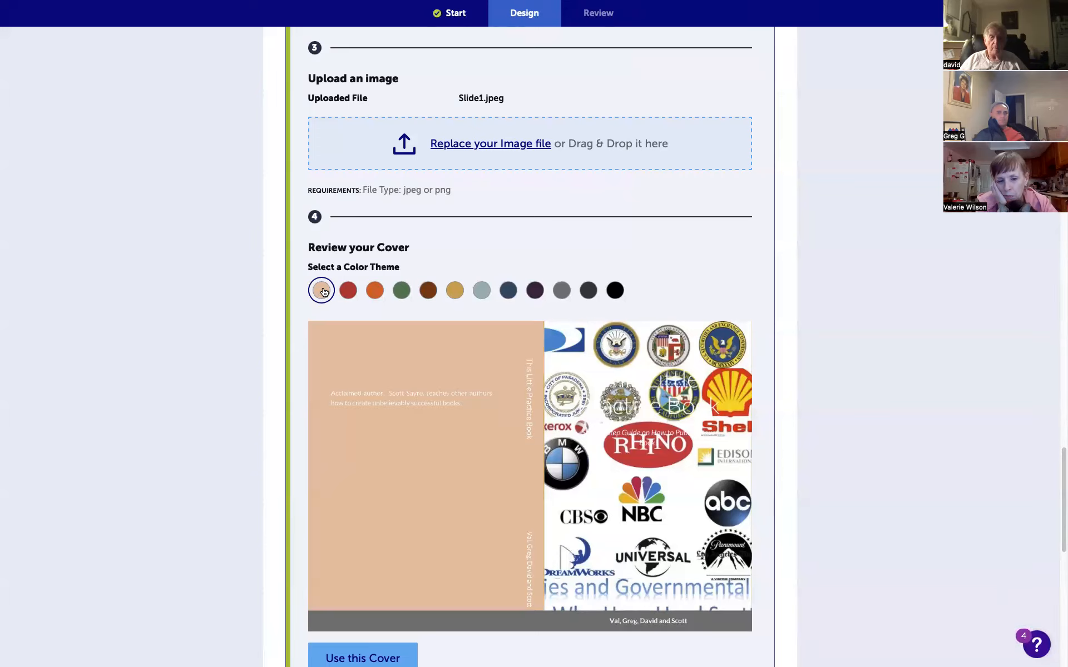
- Examine the peach-themed cover preview, the alternative cover creation options and the Book Preview section below it
scroll(327, 291, "down", 3)
scroll(328, 290, "down", 5)
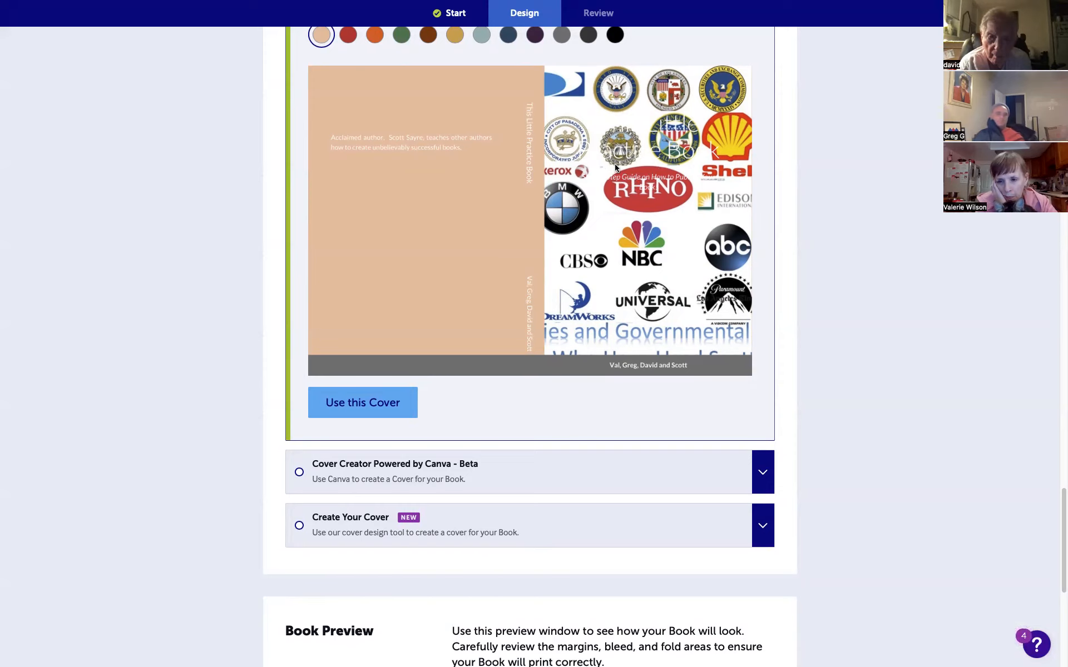
scroll(615, 167, "up", 5)
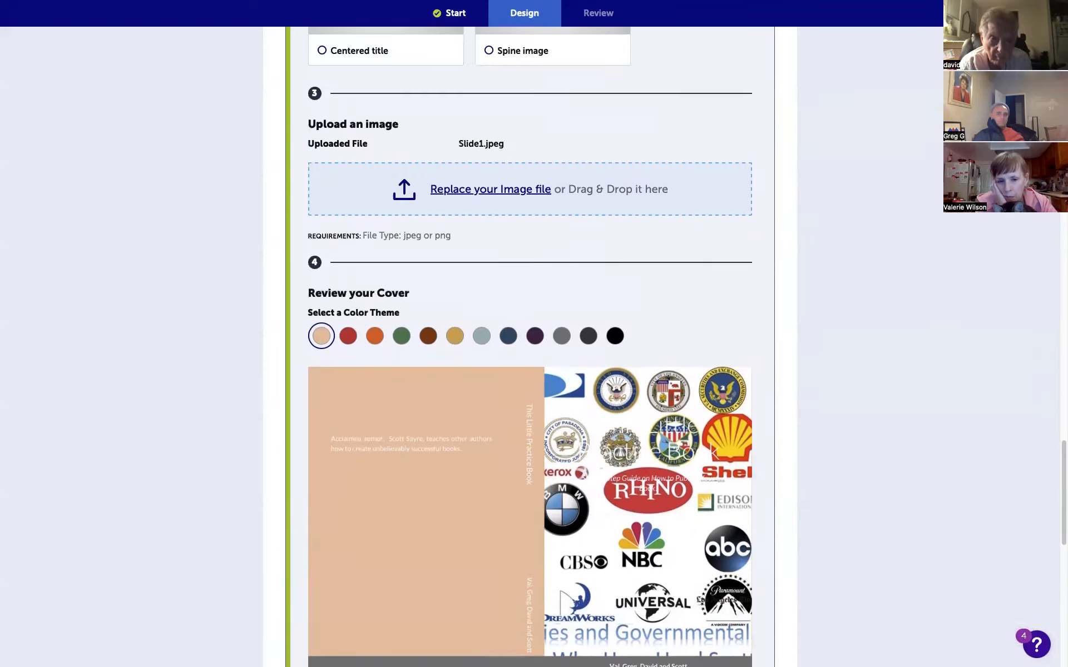
scroll(595, 188, "down", 5)
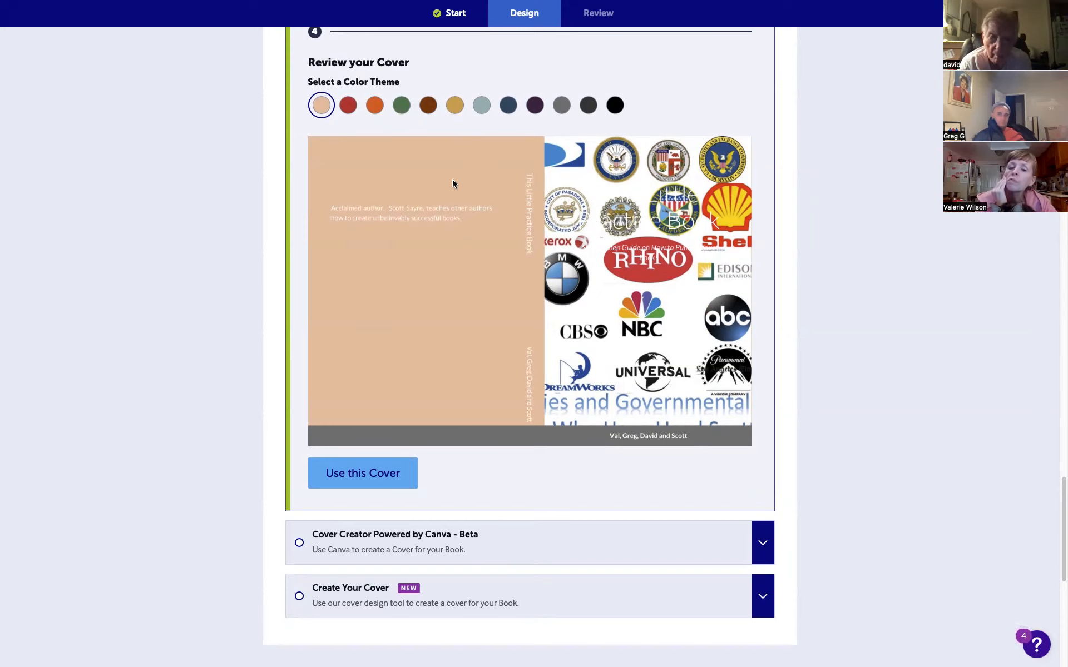
scroll(452, 180, "down", 3)
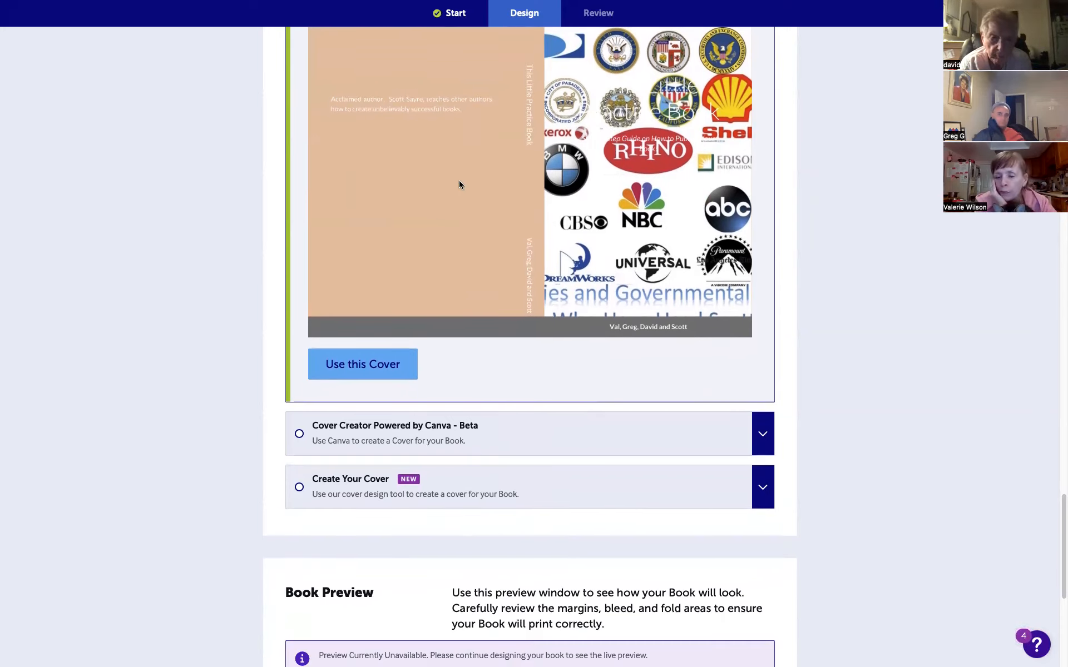
scroll(459, 182, "down", 5)
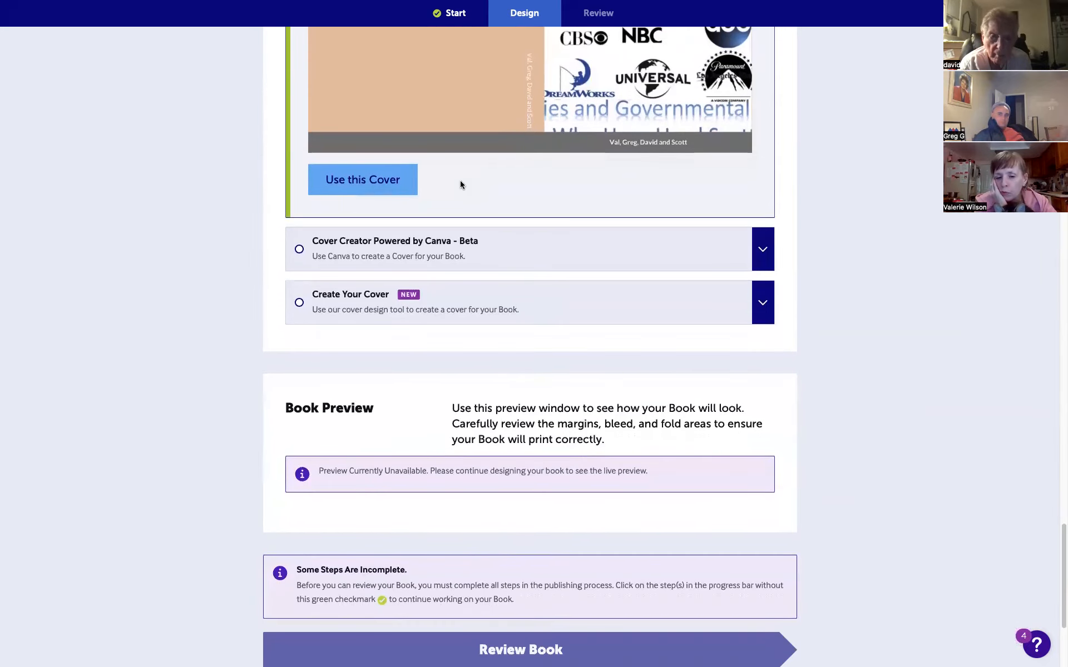
scroll(462, 185, "up", 5)
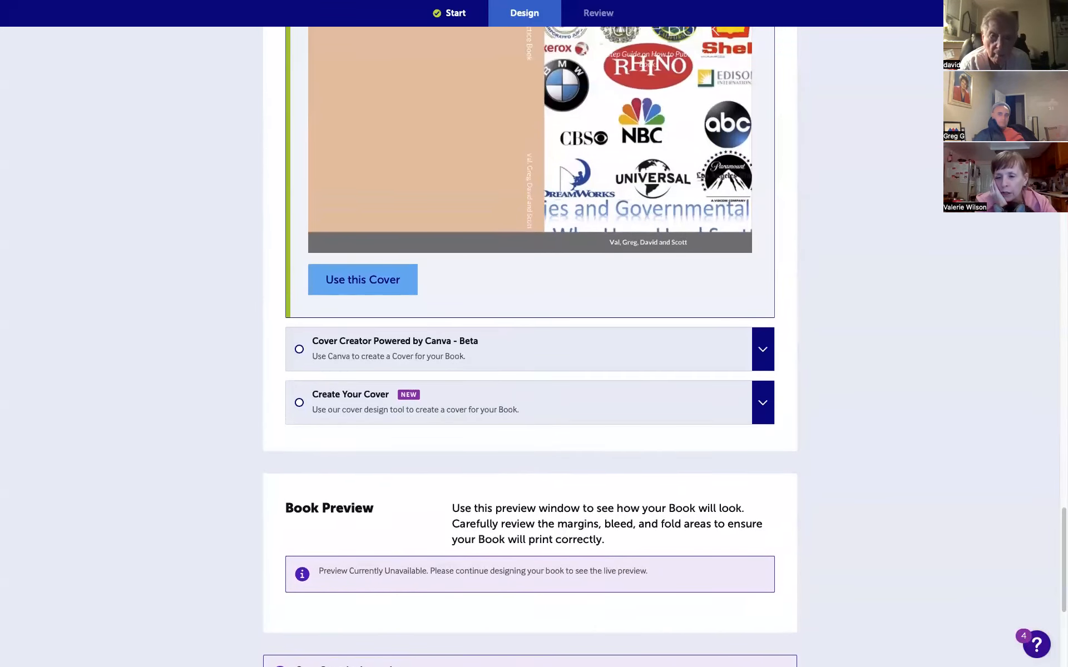
scroll(477, 187, "up", 3)
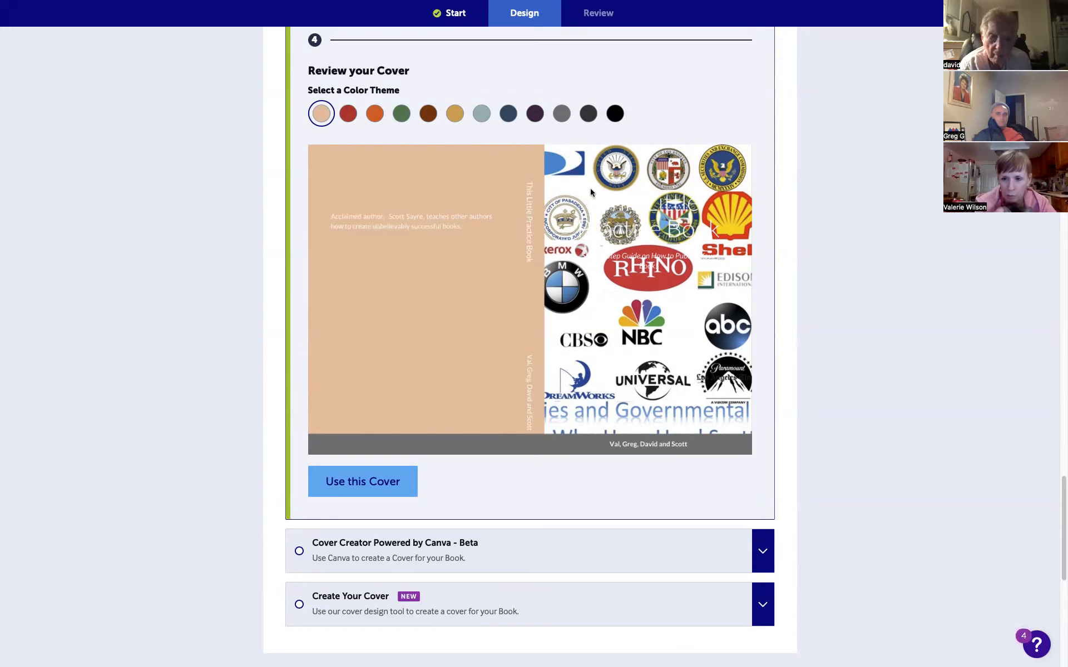
- Try the Centered title template and check the cover preview with the uploaded image
scroll(591, 192, "up", 5)
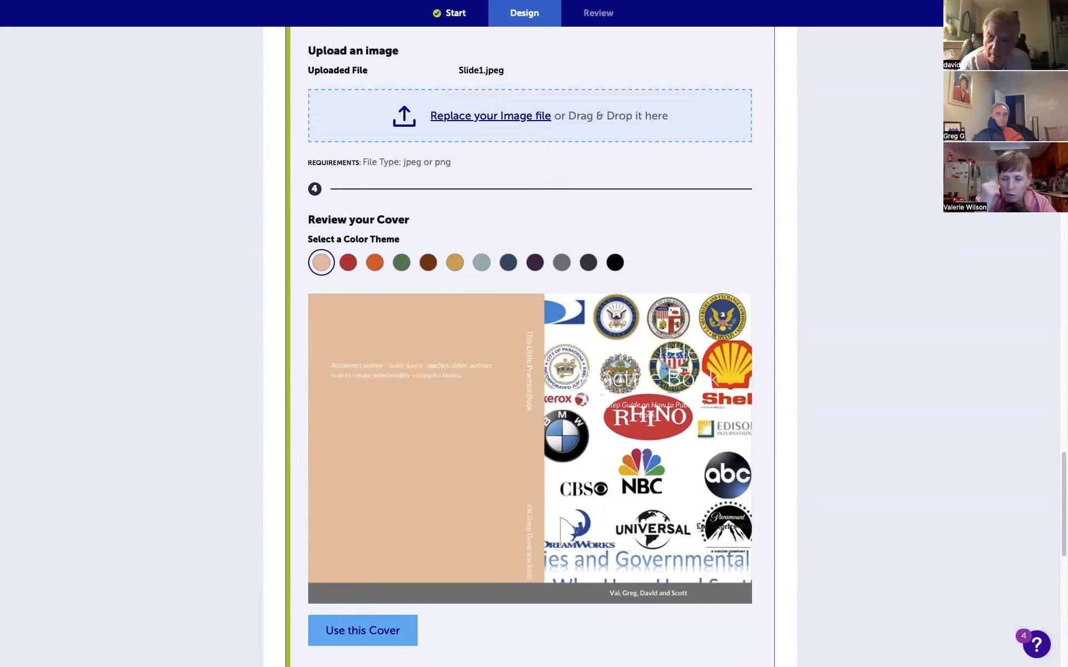
scroll(590, 193, "up", 3)
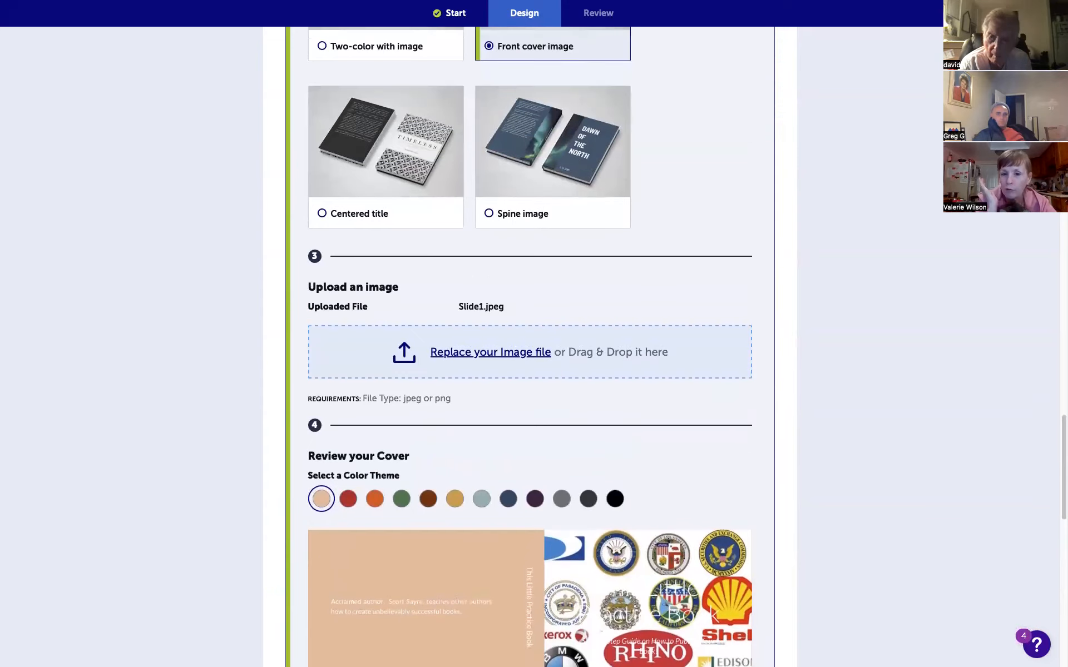
scroll(590, 193, "up", 2)
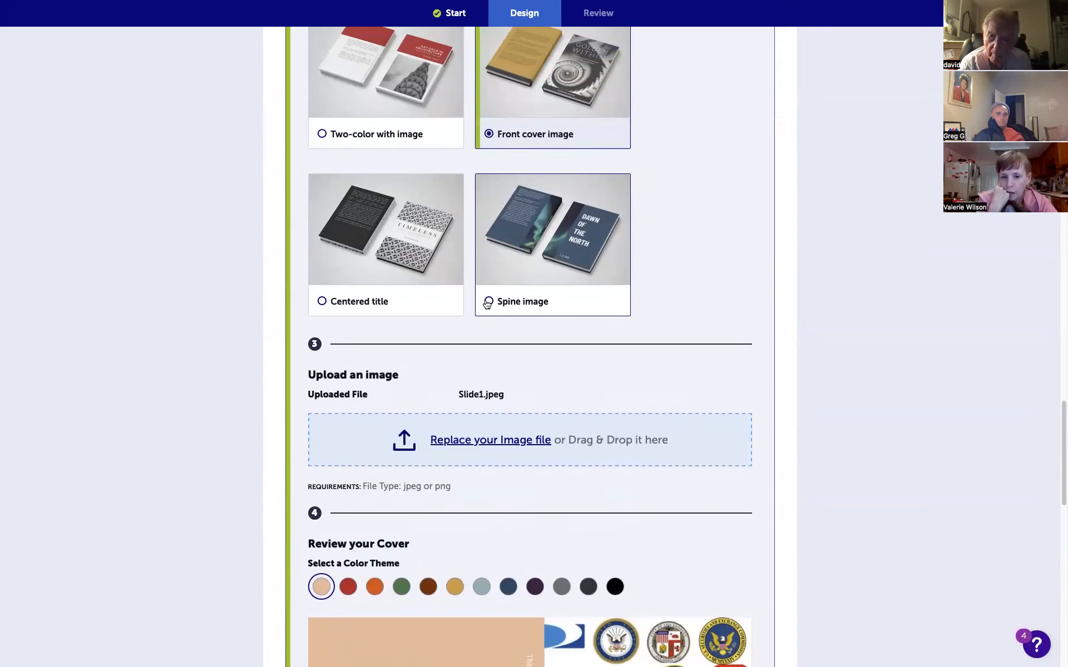
left_click(337, 301)
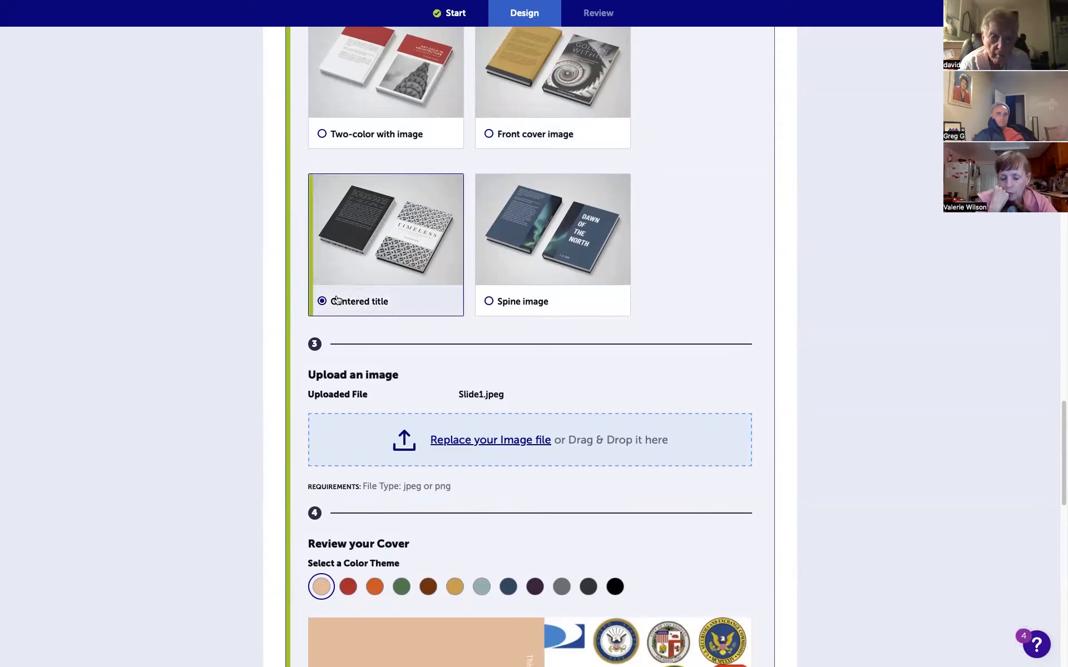
scroll(556, 560, "down", 5)
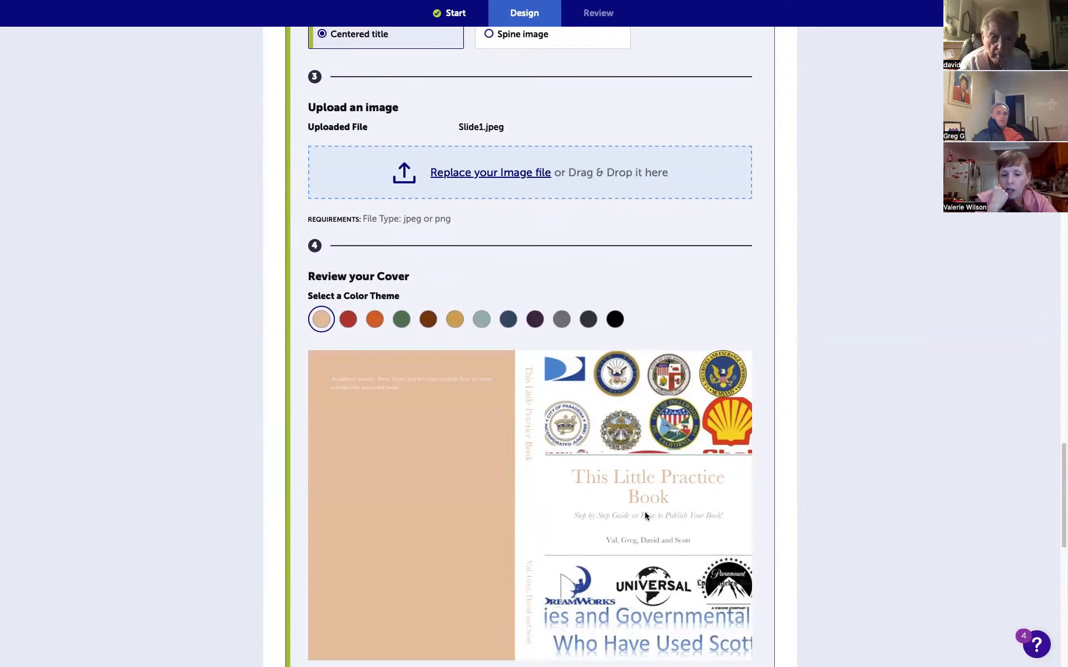
scroll(782, 343, "down", 3)
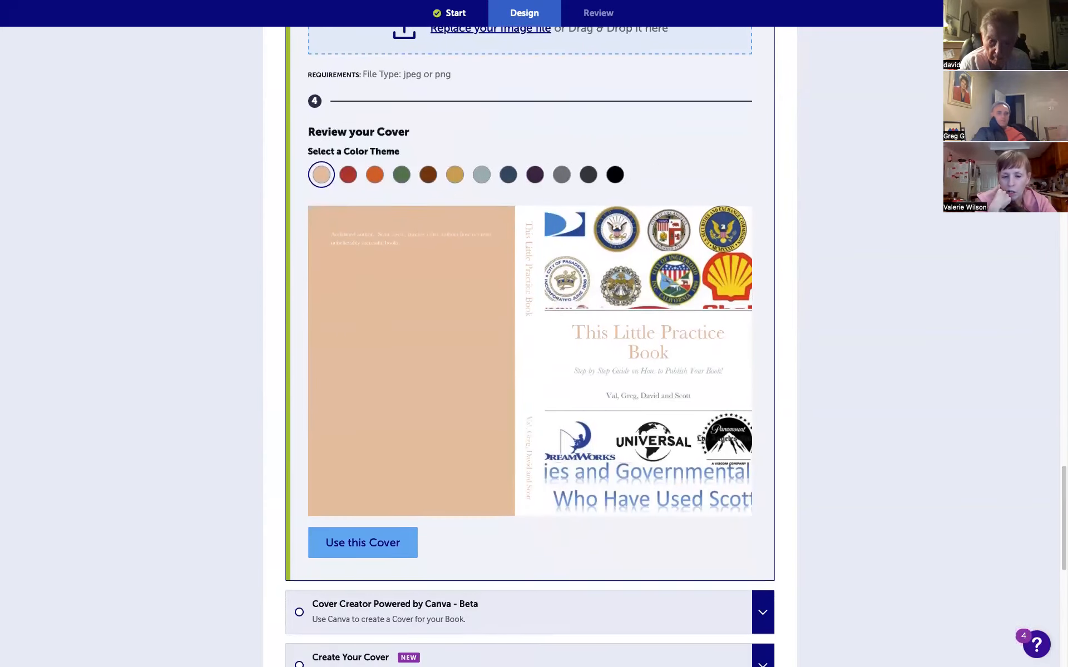
scroll(639, 315, "down", 1)
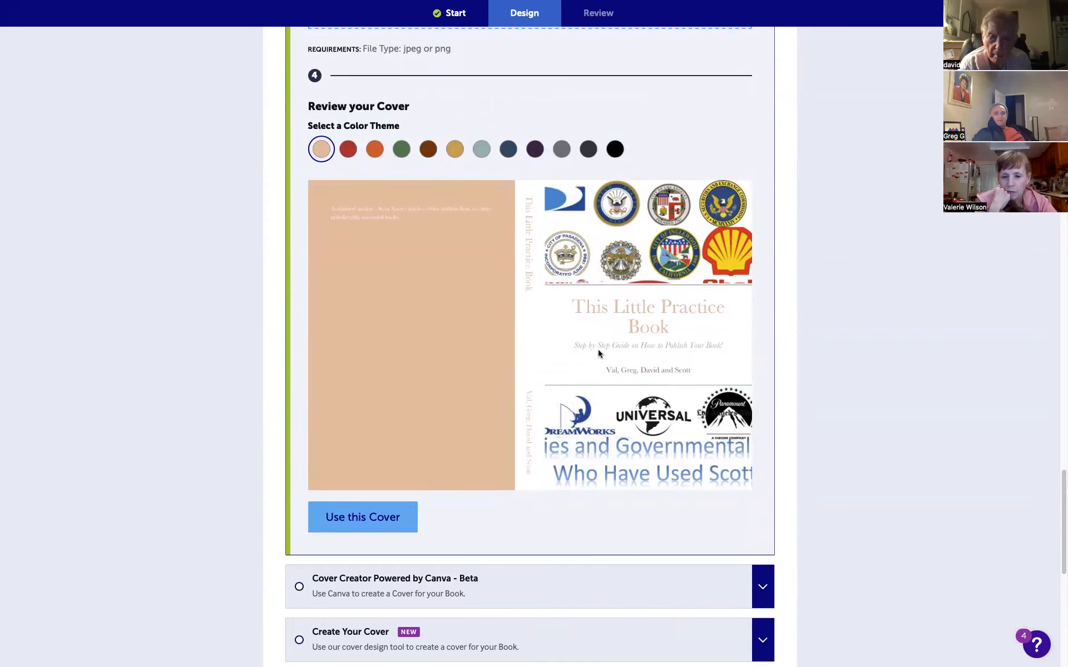
- Try the Spine image template and check how the image wraps around the spine in the cover preview
scroll(599, 354, "up", 10)
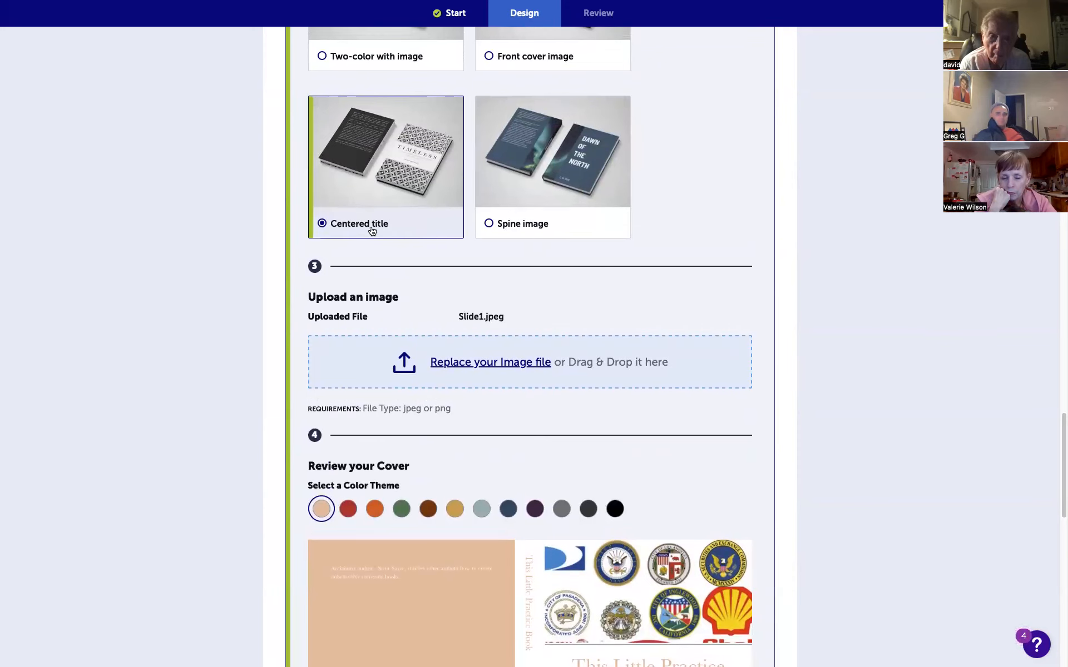
left_click(490, 225)
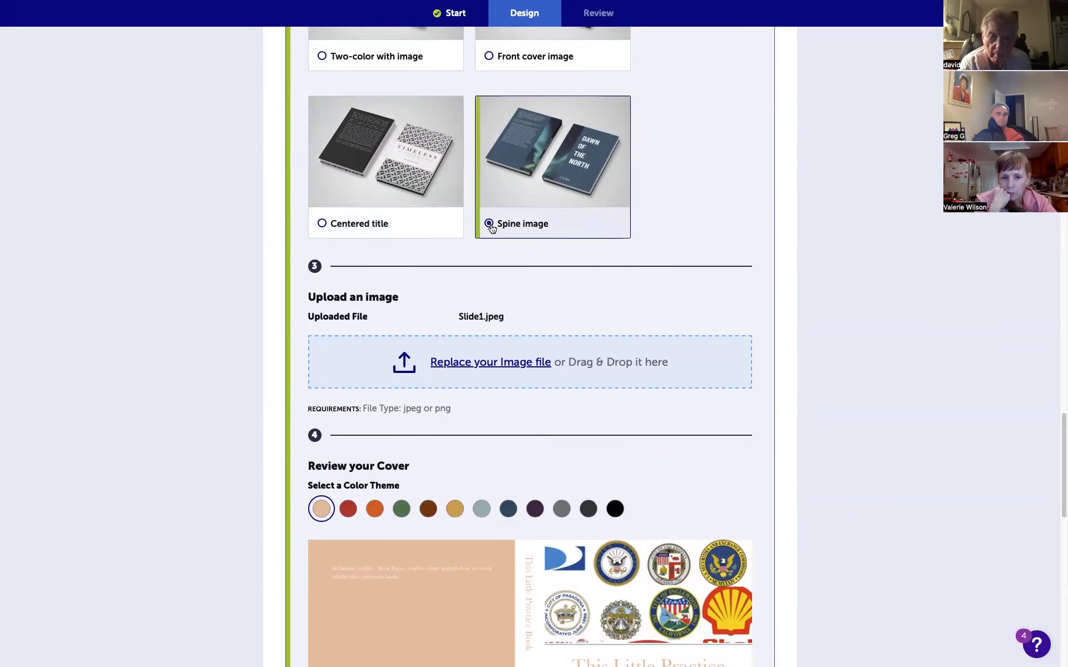
scroll(490, 230, "down", 5)
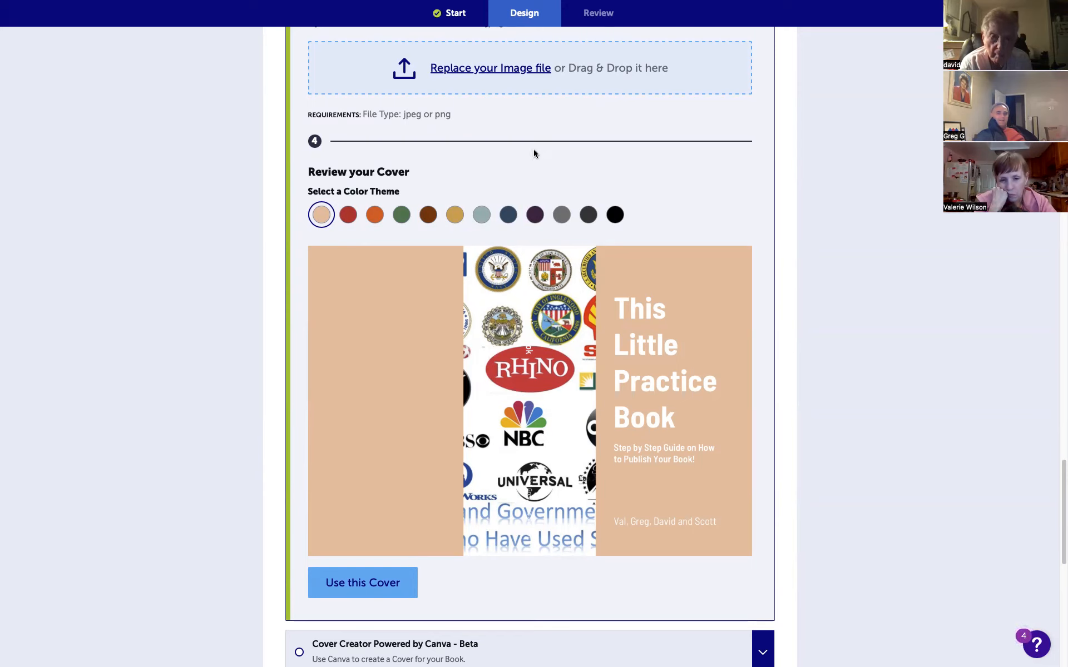
scroll(802, 129, "up", 5)
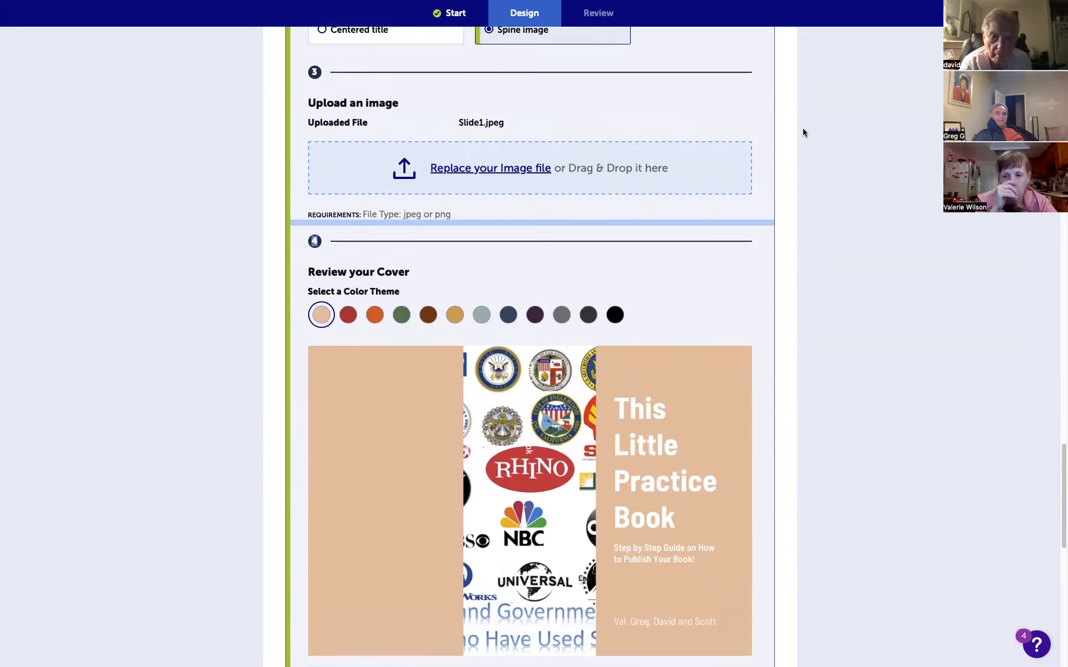
- Compare the Centered title and Front cover image templates again, ending on Centered title
left_click(392, 188)
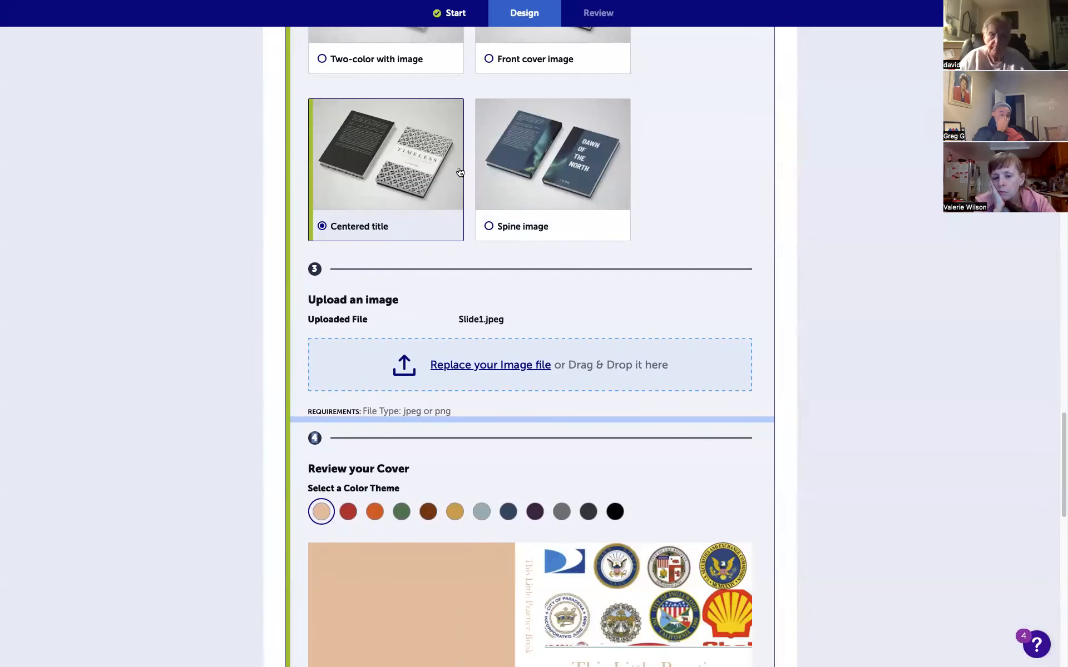
scroll(388, 191, "up", 1)
scroll(539, 162, "up", 4)
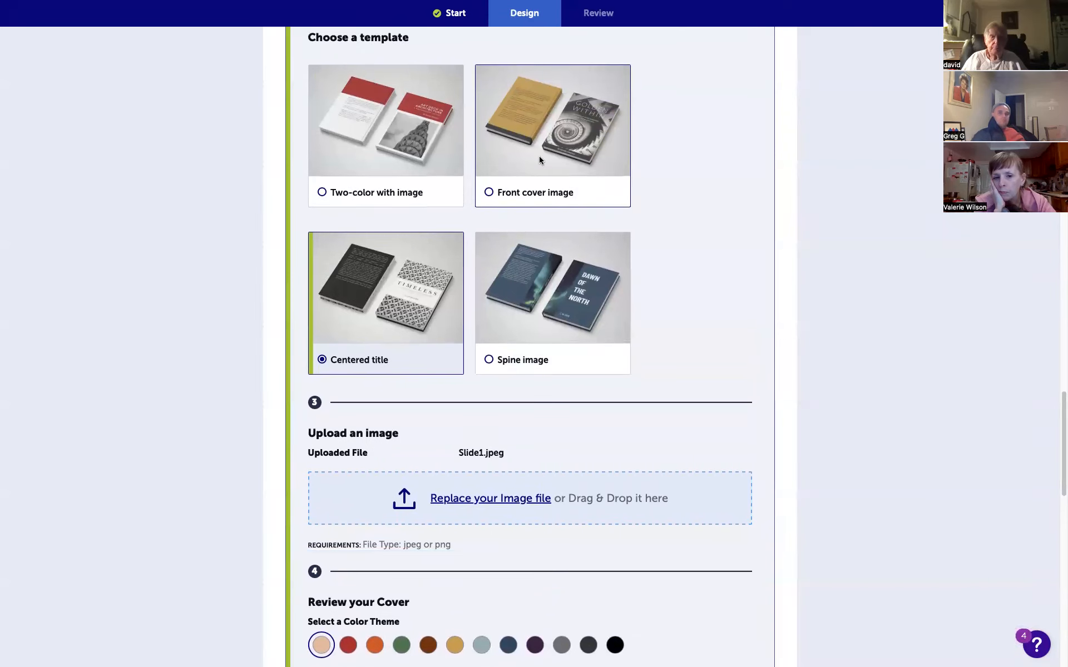
left_click(540, 159)
scroll(912, 165, "down", 10)
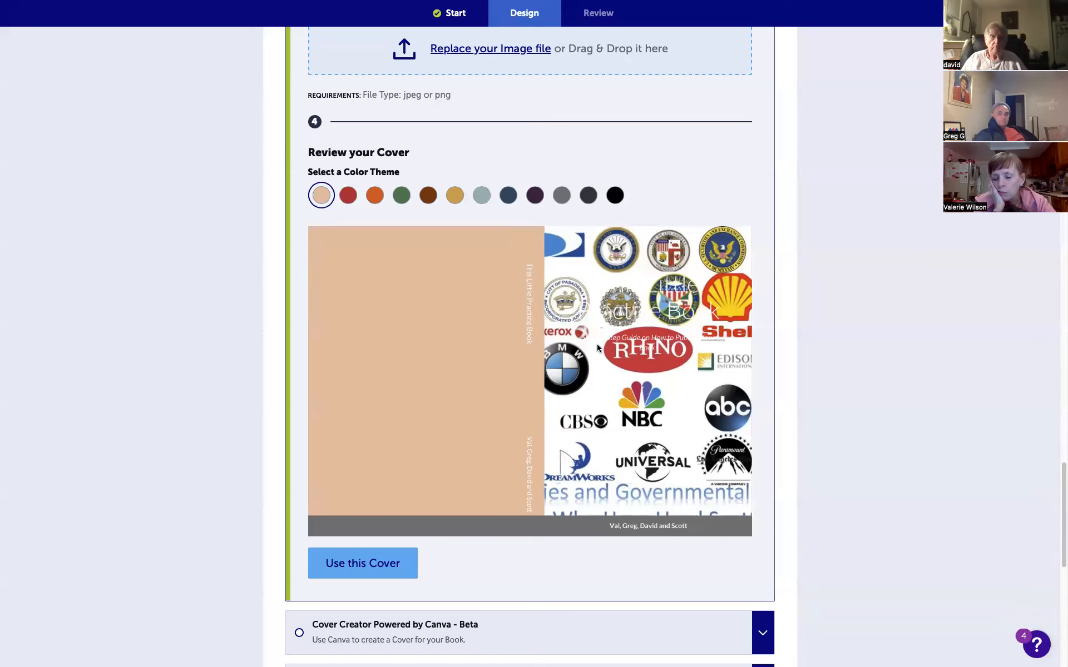
scroll(548, 182, "up", 5)
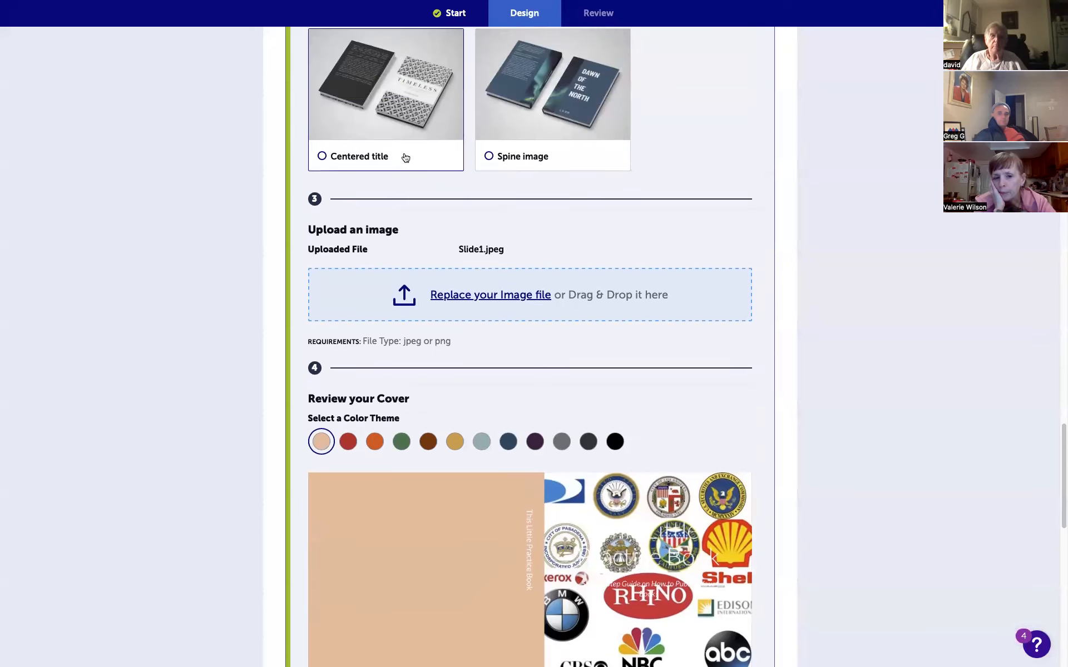
left_click(405, 158)
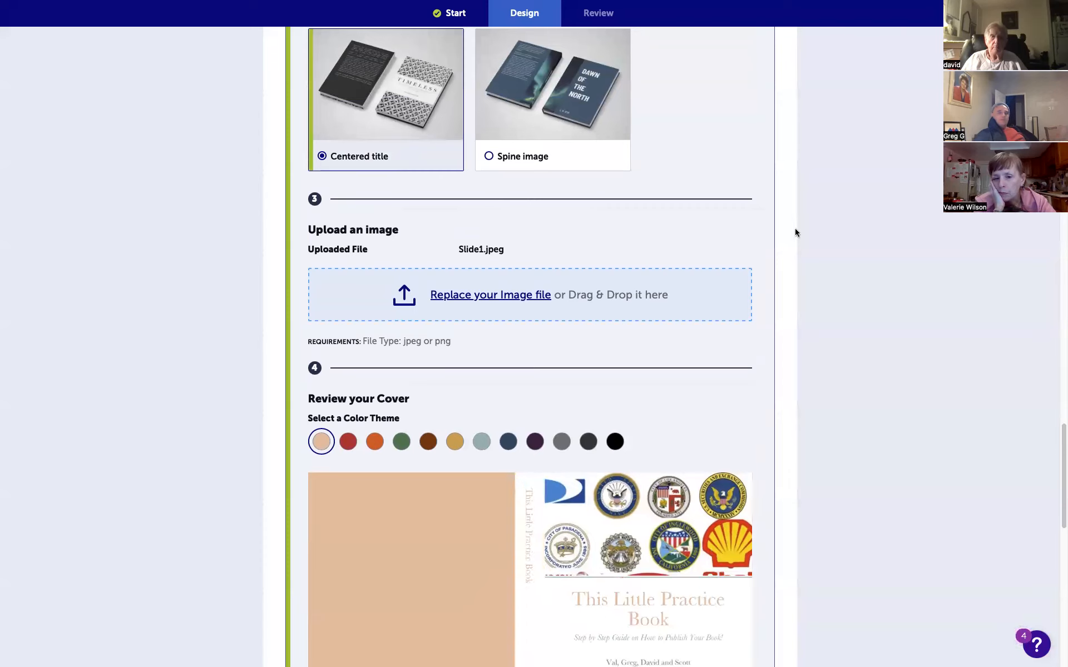
- Choose the Two-color with image template and apply the light gray-blue color theme to the cover
scroll(795, 232, "up", 5)
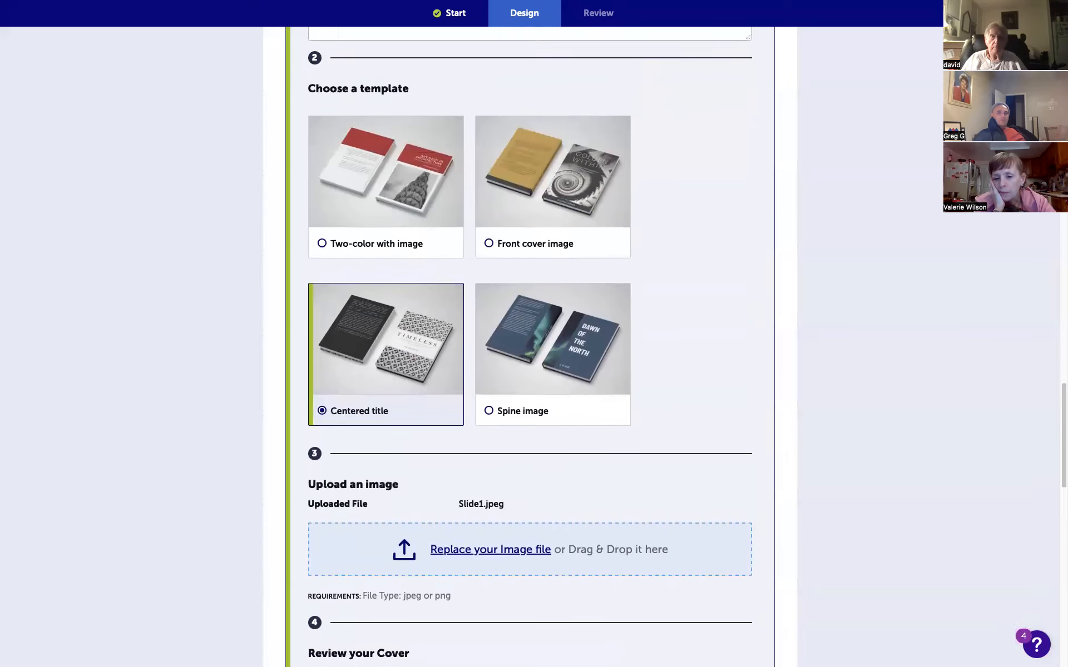
left_click(322, 247)
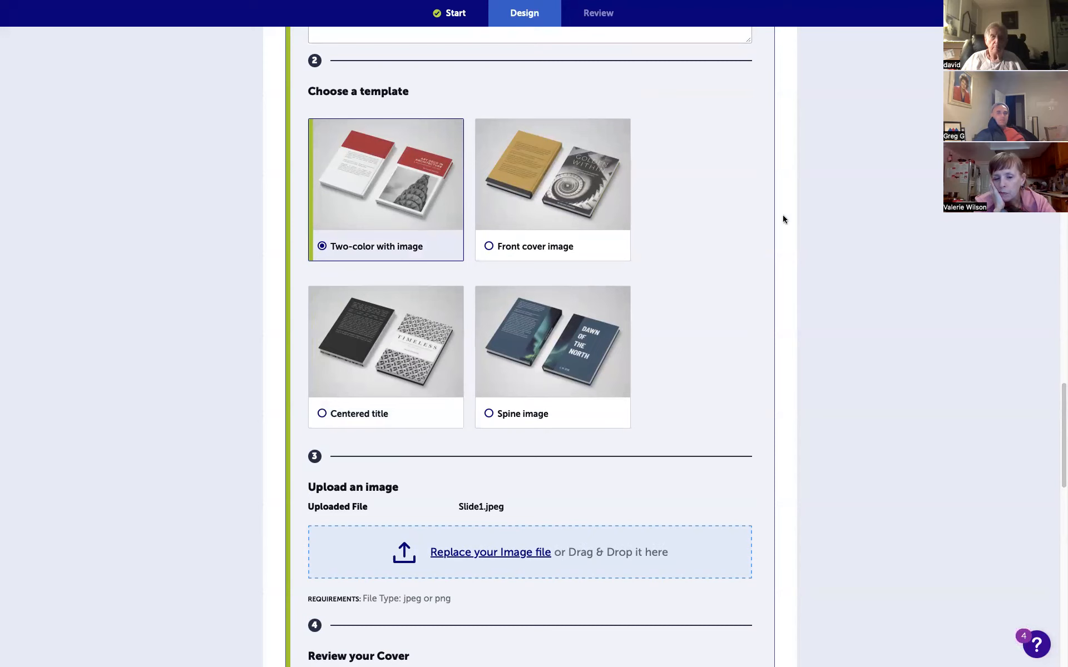
scroll(809, 214, "down", 8)
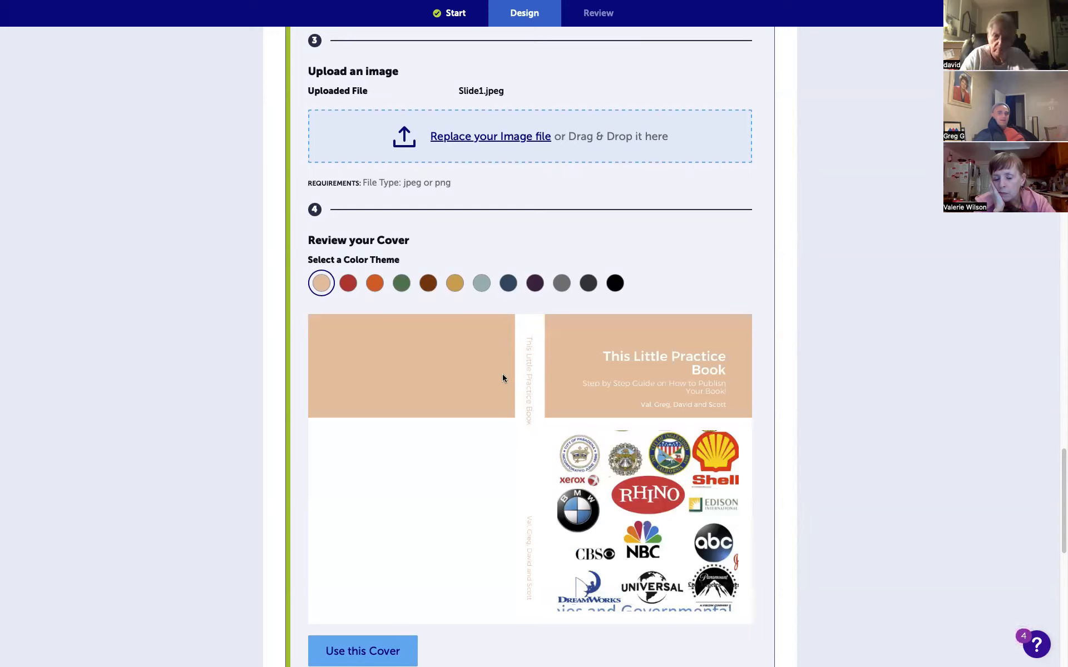
left_click(482, 284)
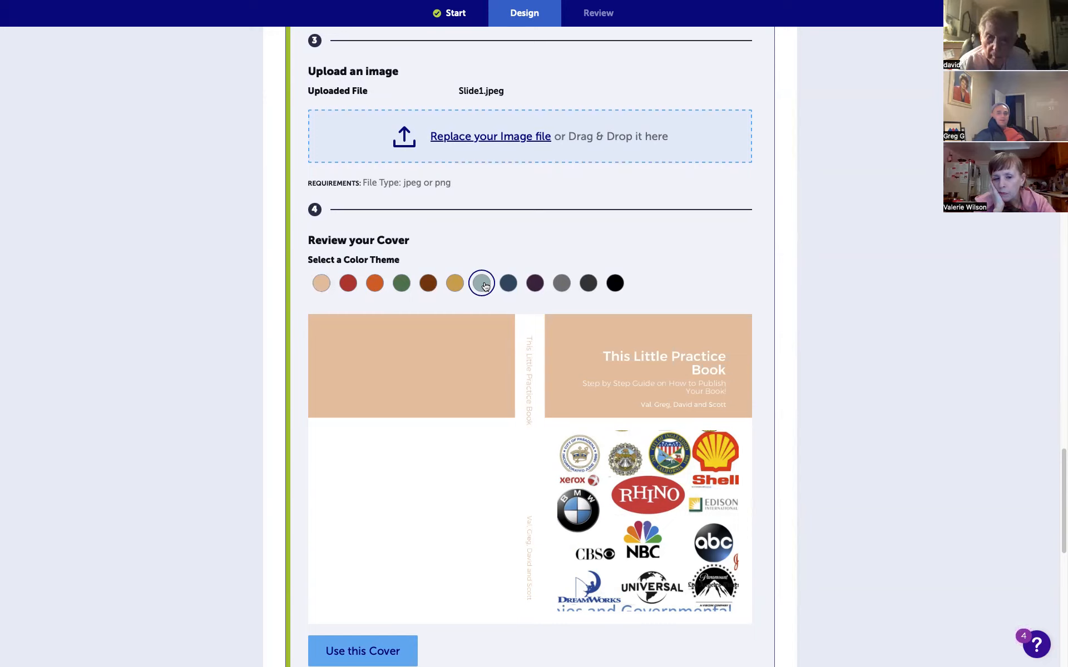
left_click(485, 285)
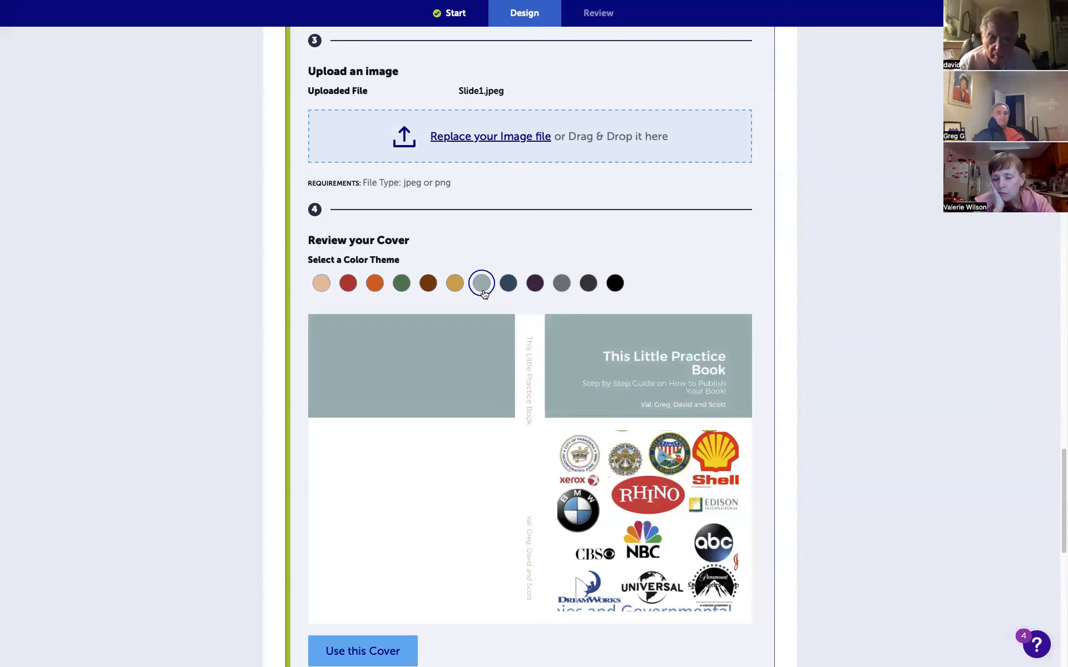
- Use this design to create the book cover and check it in the Book Preview with its margin, bleed, fold and trim guides
scroll(787, 349, "down", 7)
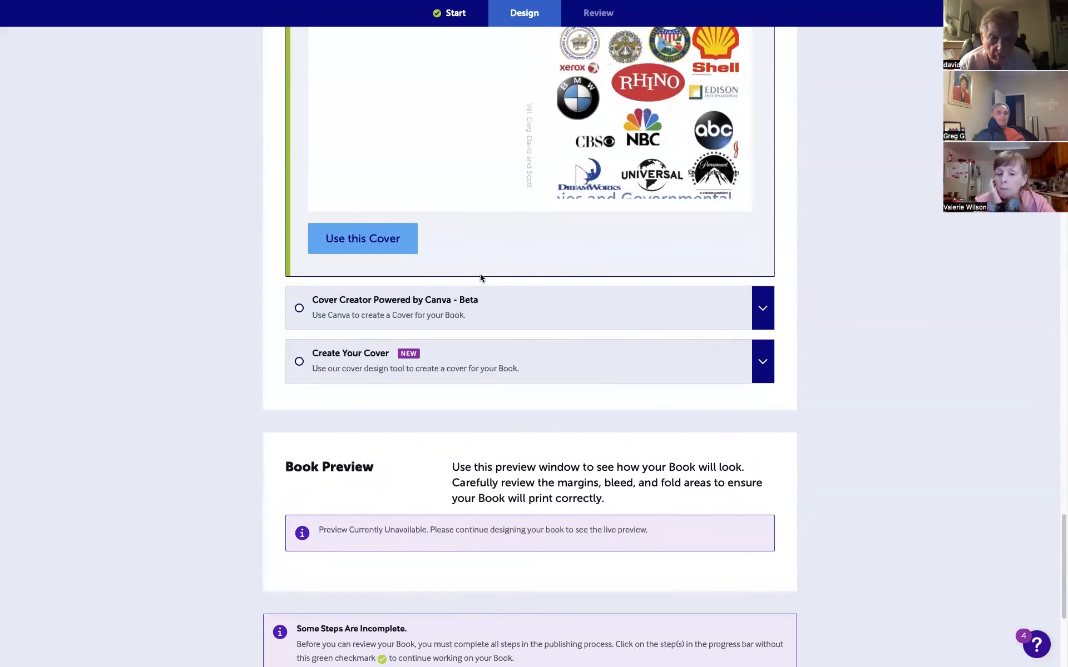
left_click(367, 239)
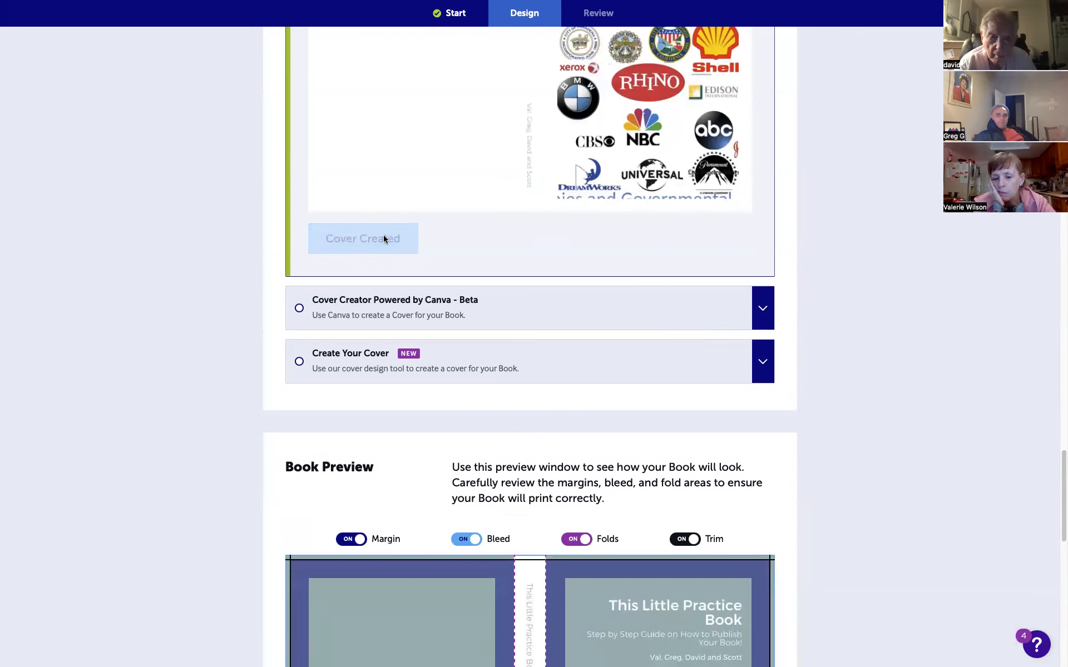
scroll(840, 264, "down", 1)
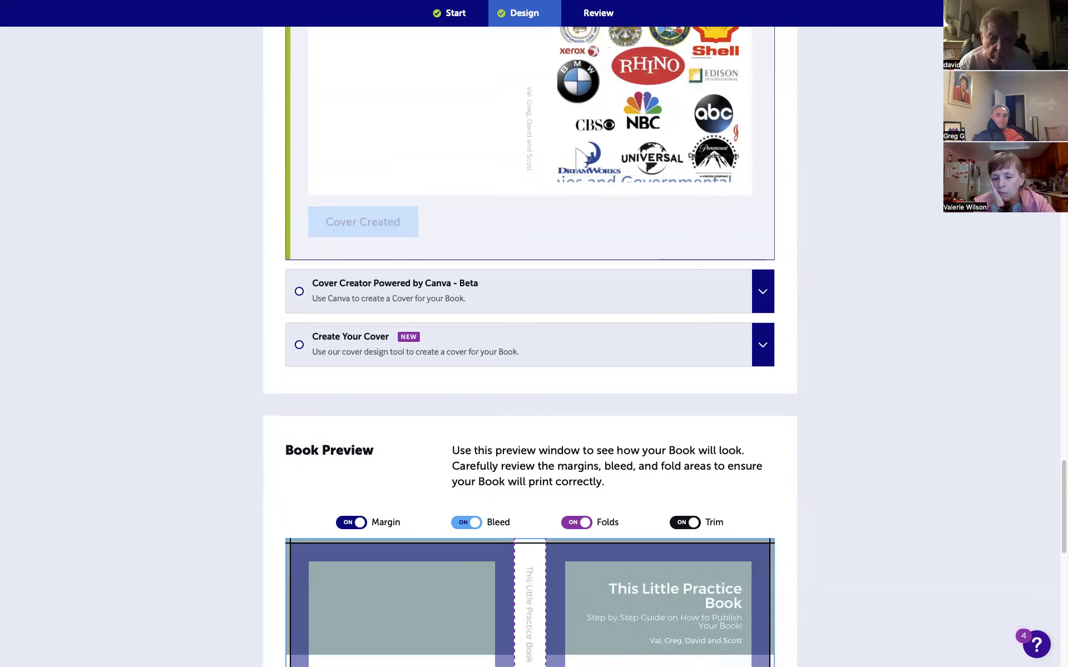
scroll(839, 263, "down", 5)
scroll(840, 264, "down", 1)
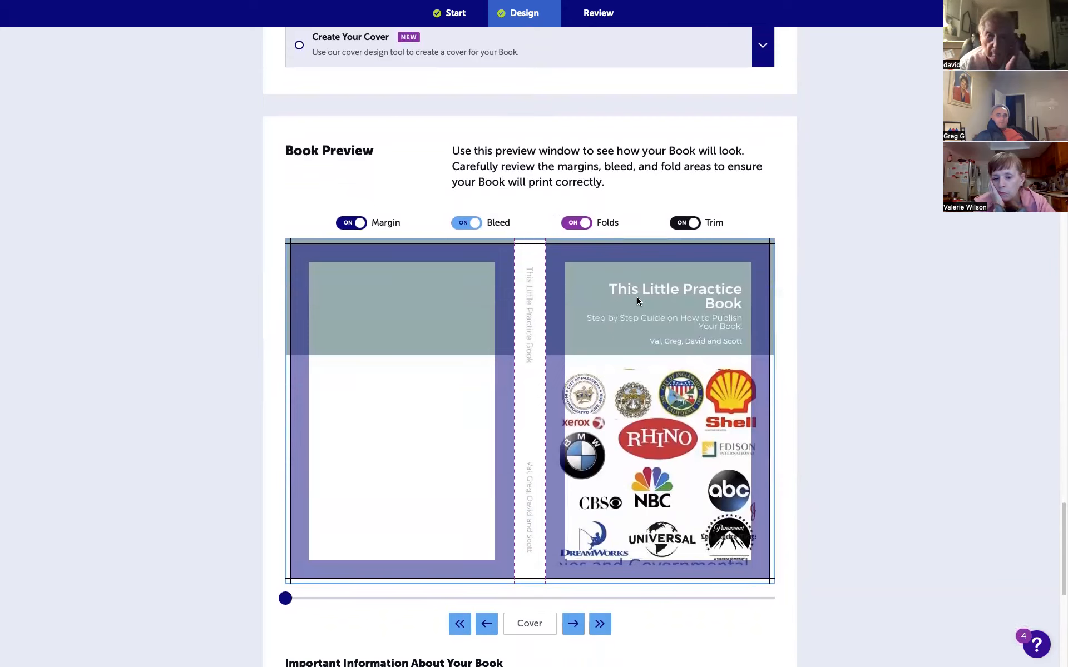
- Compare the cover in the Book Preview with and without the Margin guide, leaving the guide off
left_click(344, 225)
left_click(346, 225)
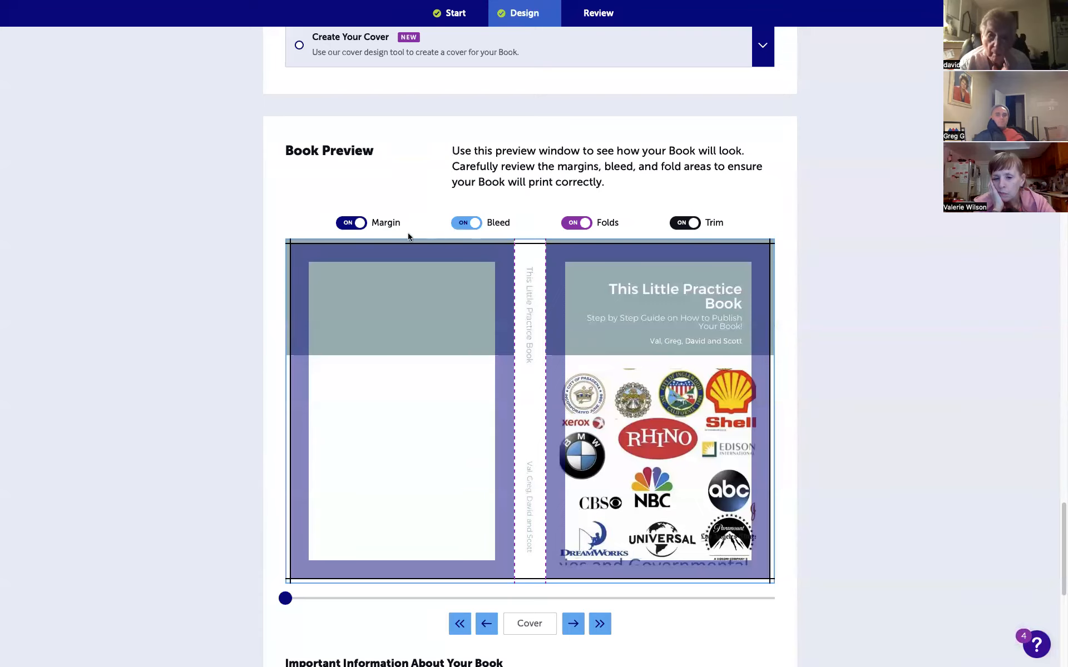
left_click(352, 223)
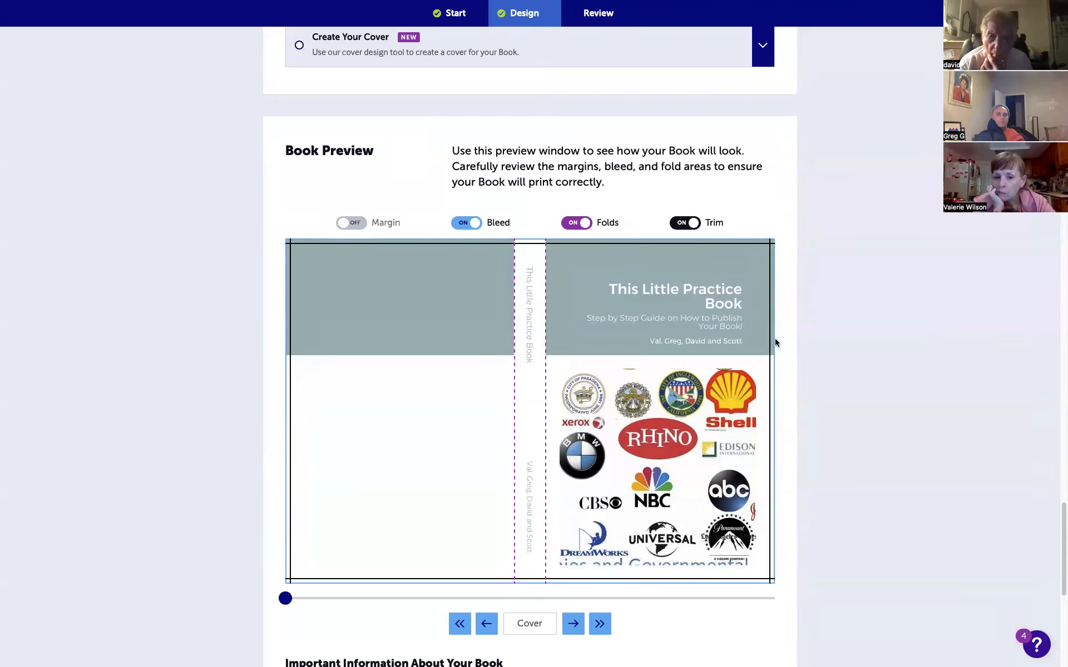
left_click(359, 223)
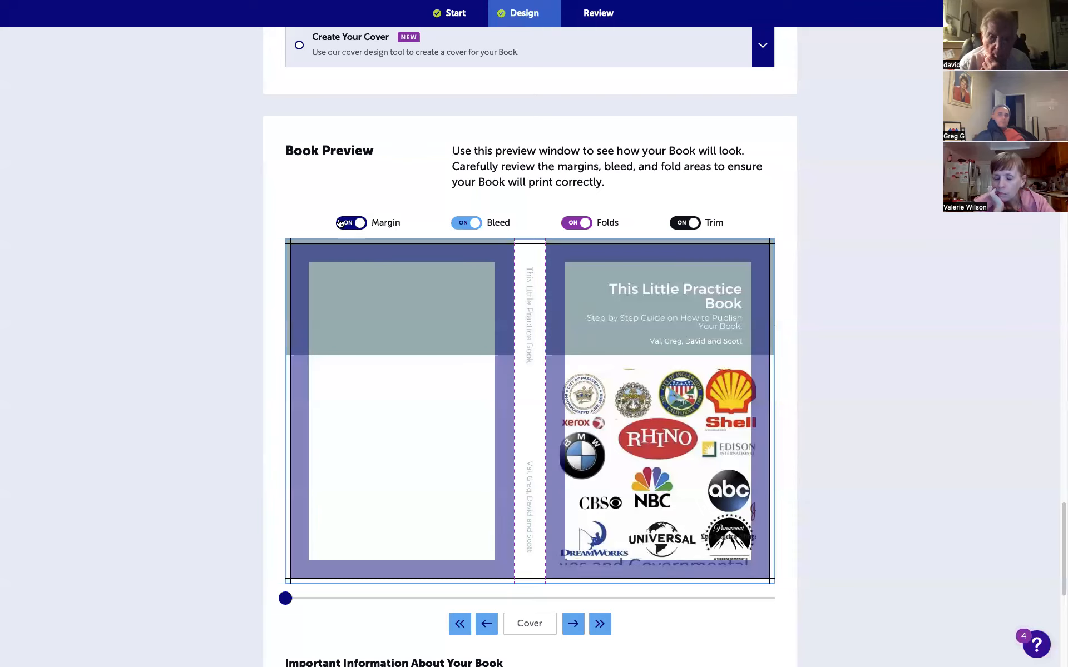
left_click(349, 223)
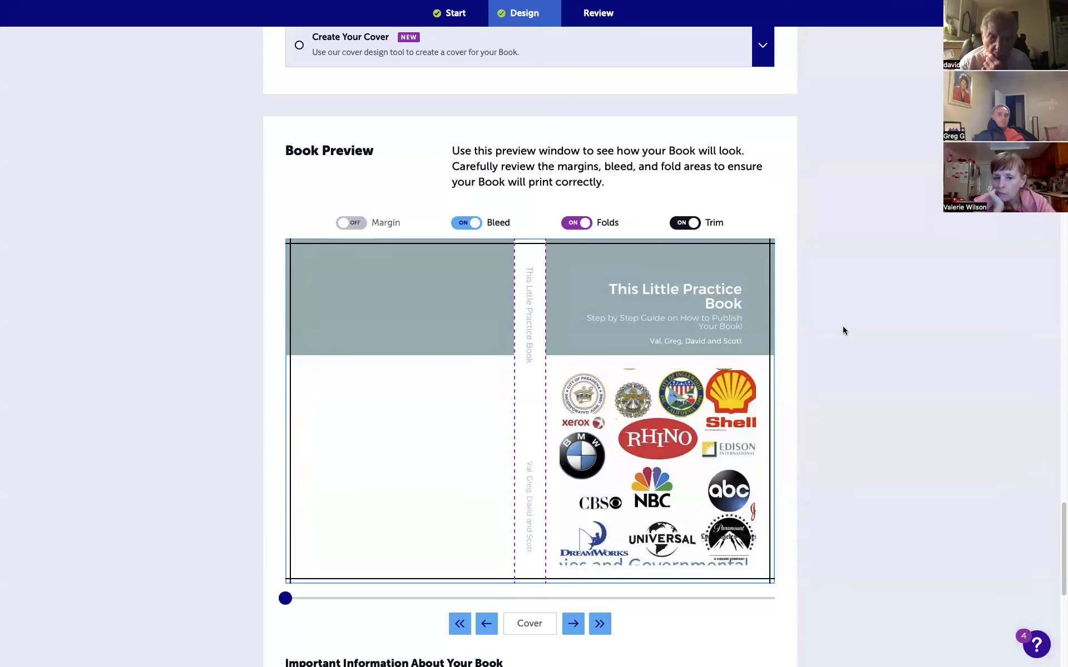
- Finish the Design stage and proceed to the review of the book
scroll(842, 330, "down", 5)
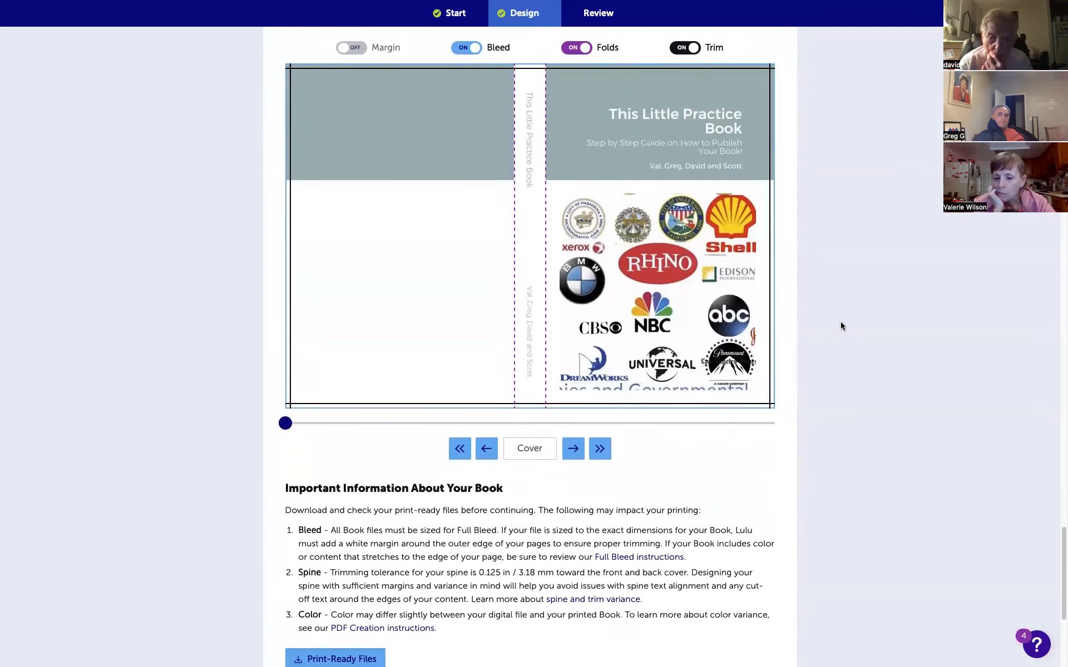
scroll(839, 324, "down", 5)
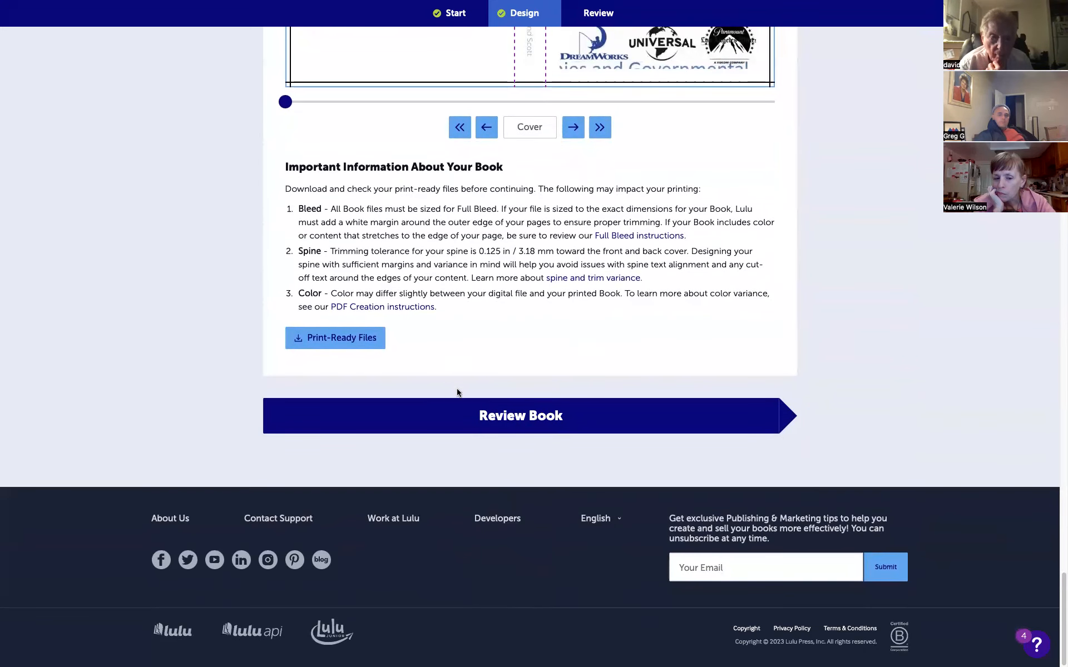
left_click(506, 416)
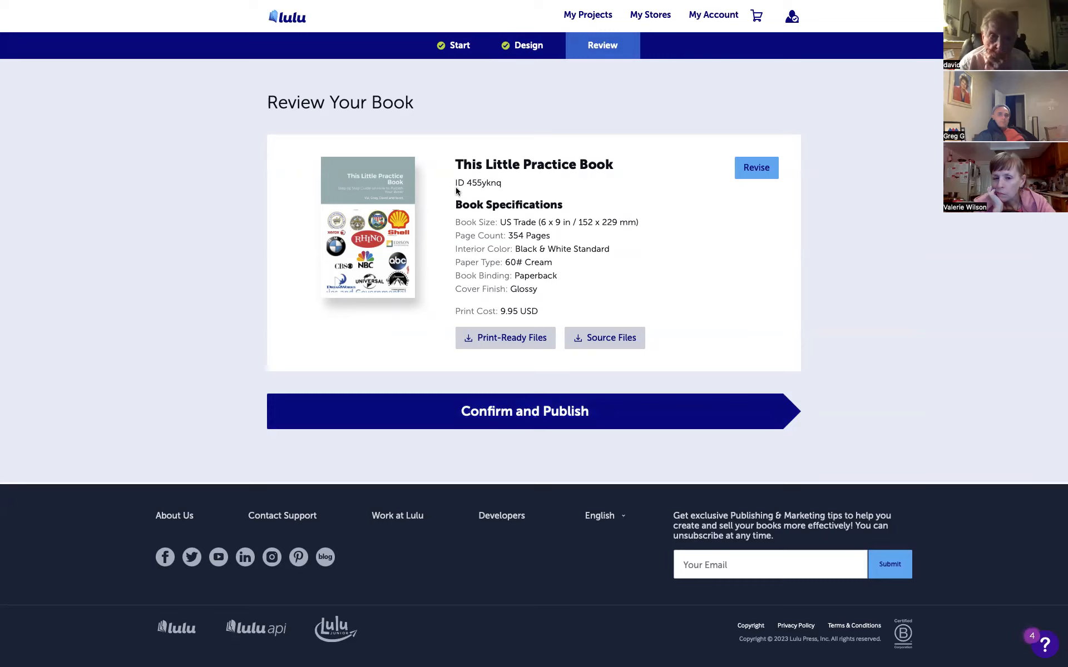
- Check the book's ID, size, page count, interior color, paper, binding, cover finish and downloadable files before publishing
left_click_drag(455, 183, 498, 188)
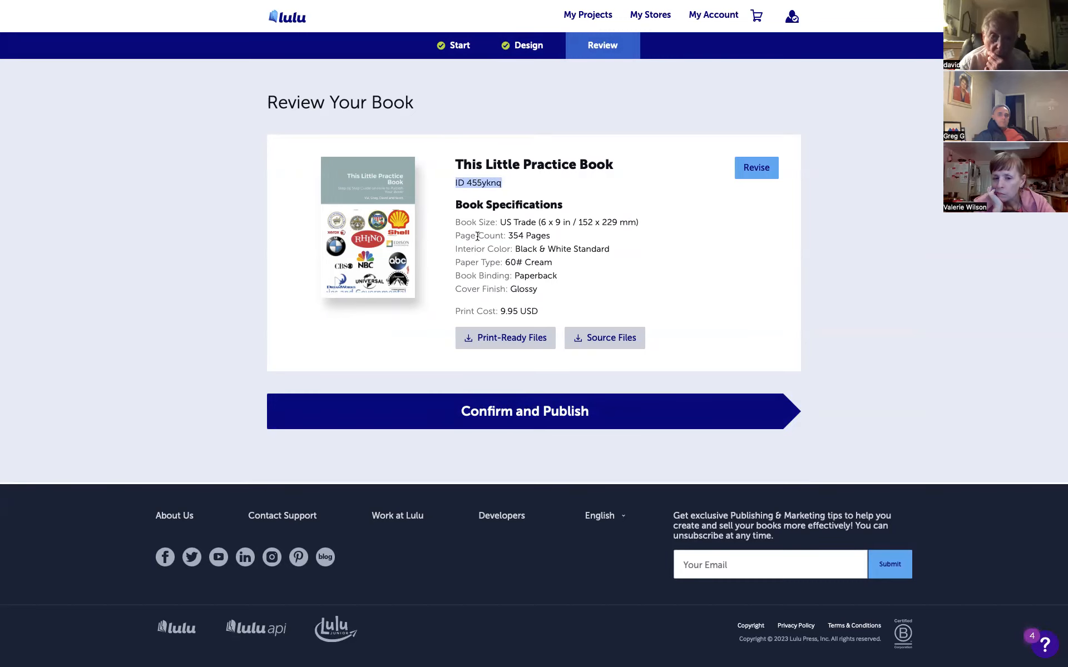
left_click(540, 223)
left_click_drag(542, 223, 604, 250)
left_click_drag(500, 261, 547, 291)
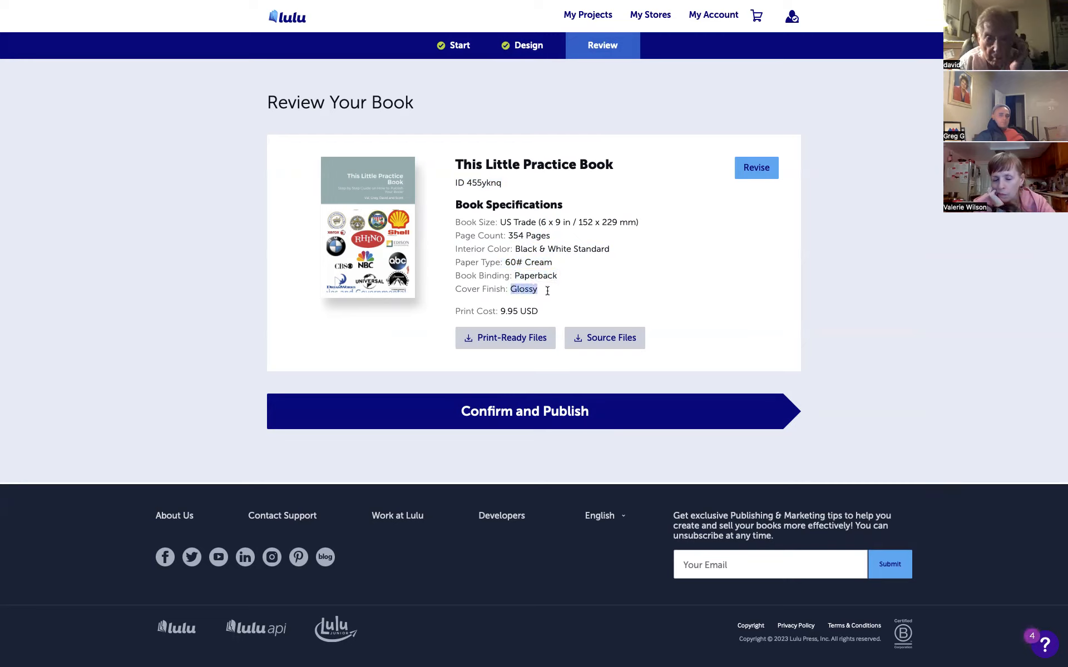
left_click(470, 289)
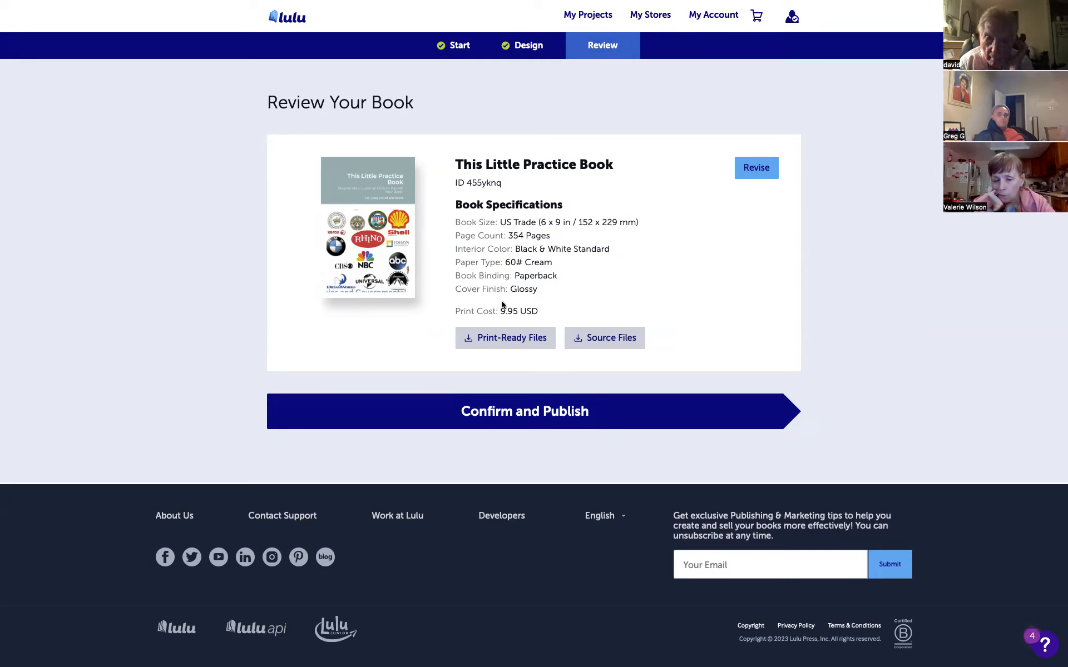
left_click(595, 338)
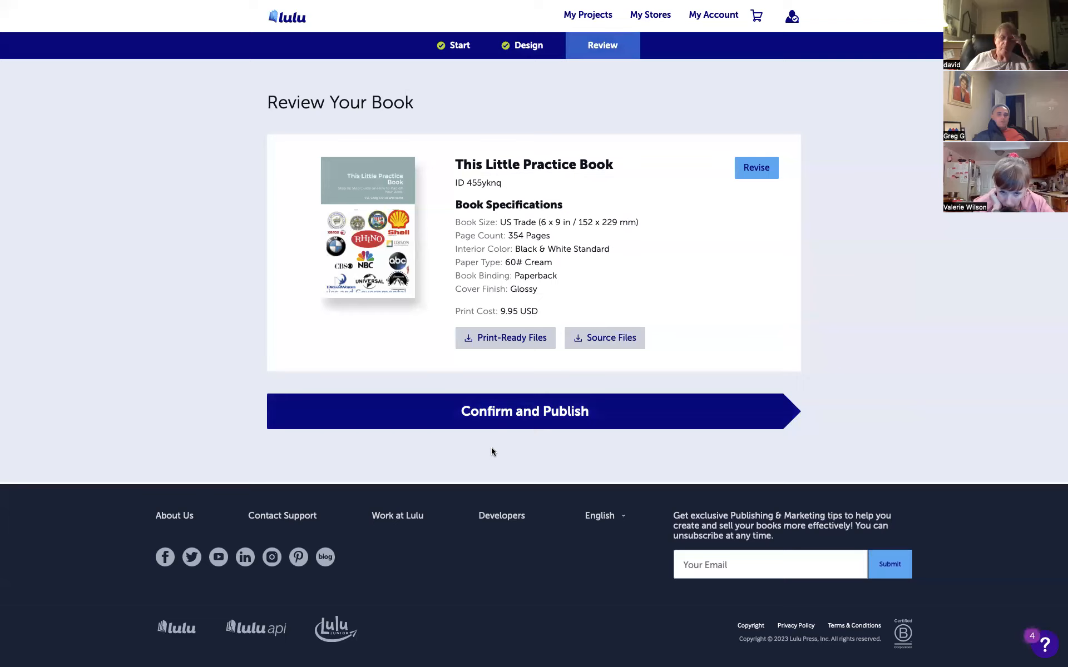
- Confirm and publish This Little Practice Book and add it to the cart
left_click(519, 412)
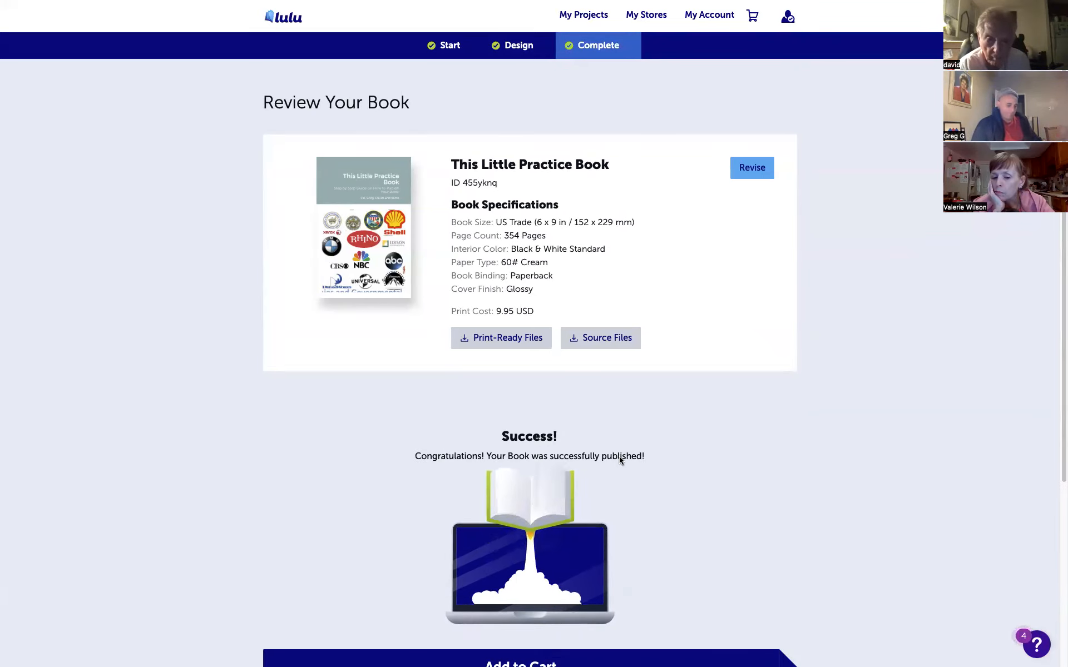
scroll(620, 459, "down", 4)
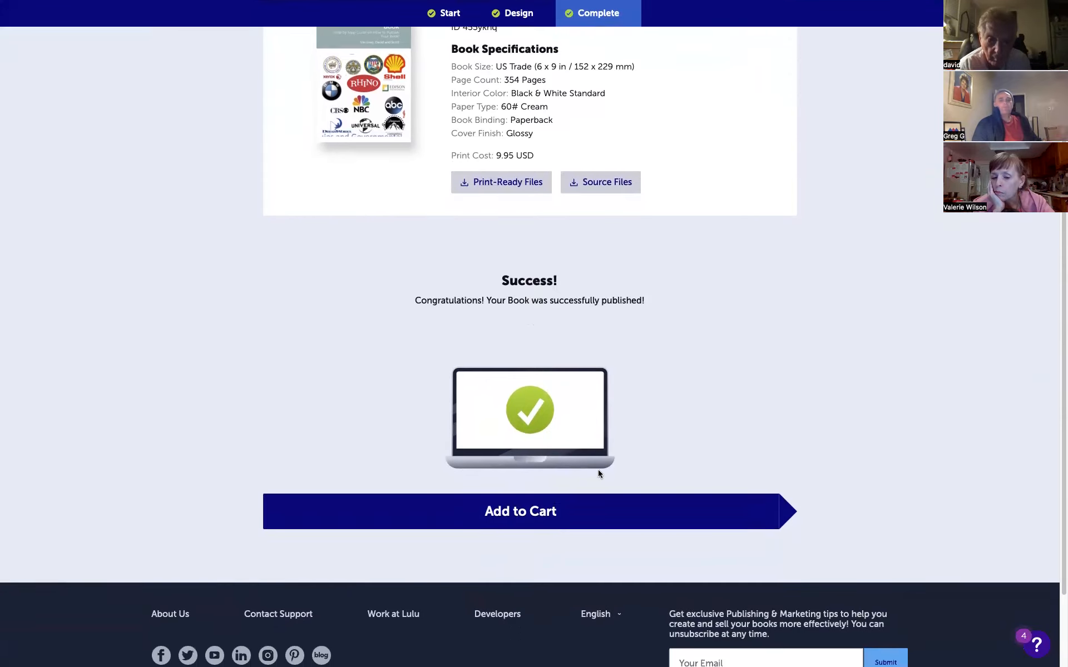
scroll(598, 470, "down", 1)
left_click(525, 464)
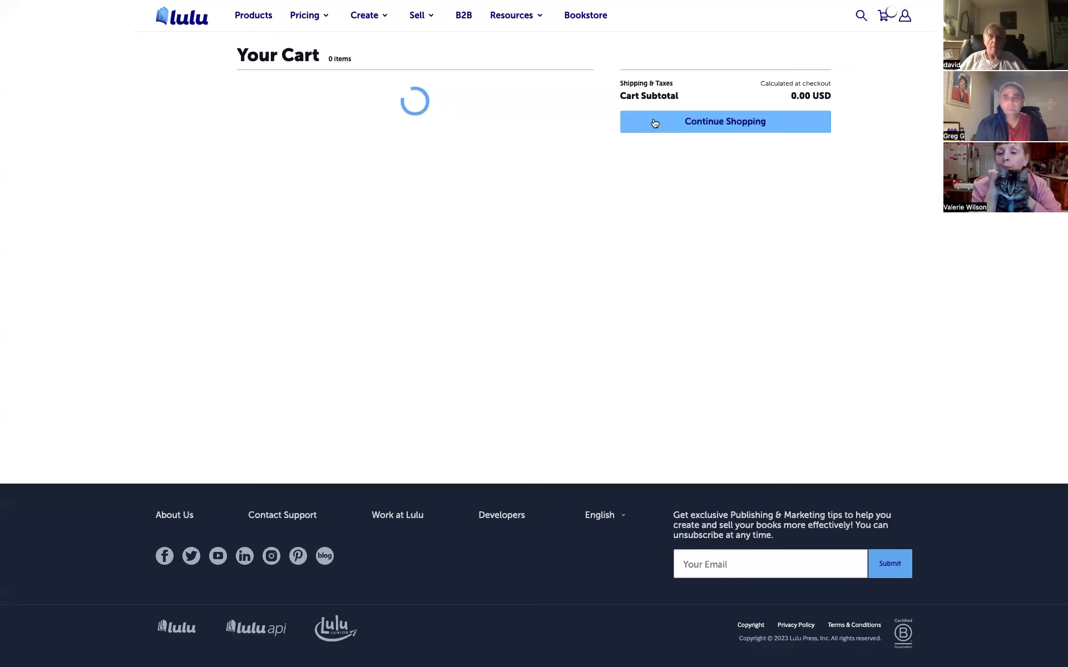
- Leave the cart for the bookstore, sign back in to the account and open My Projects
left_click(659, 121)
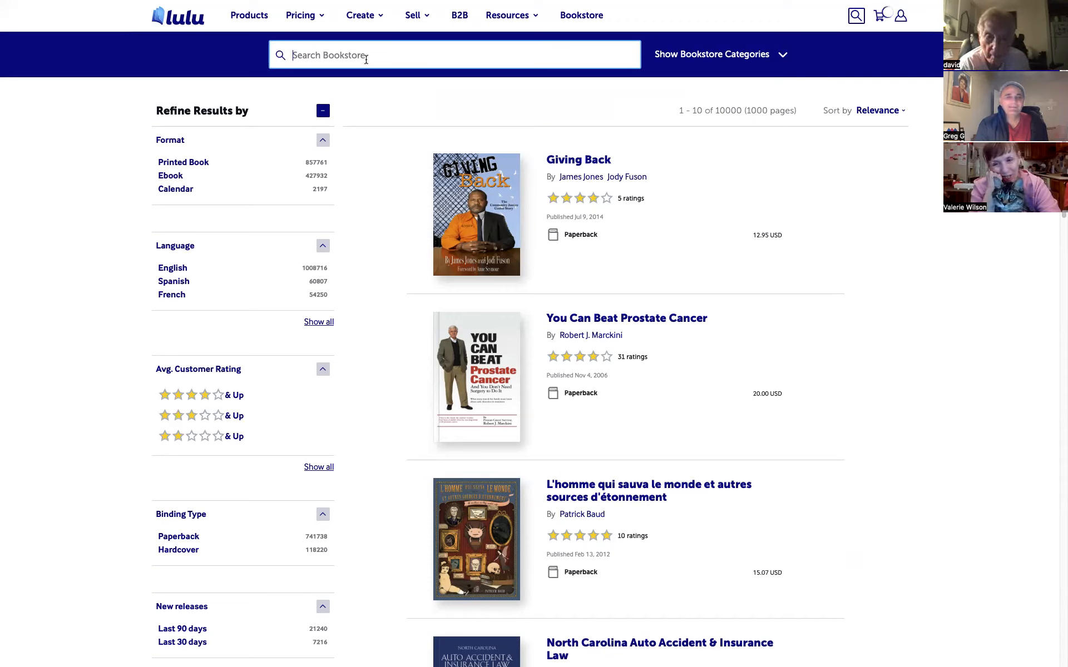
left_click(902, 17)
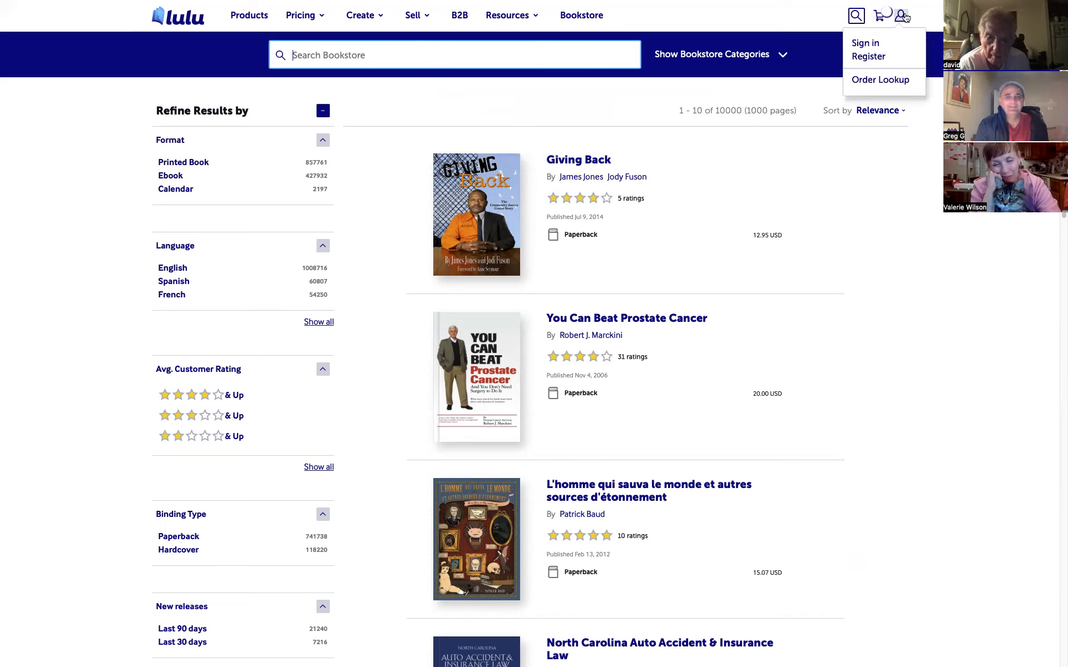
left_click(871, 41)
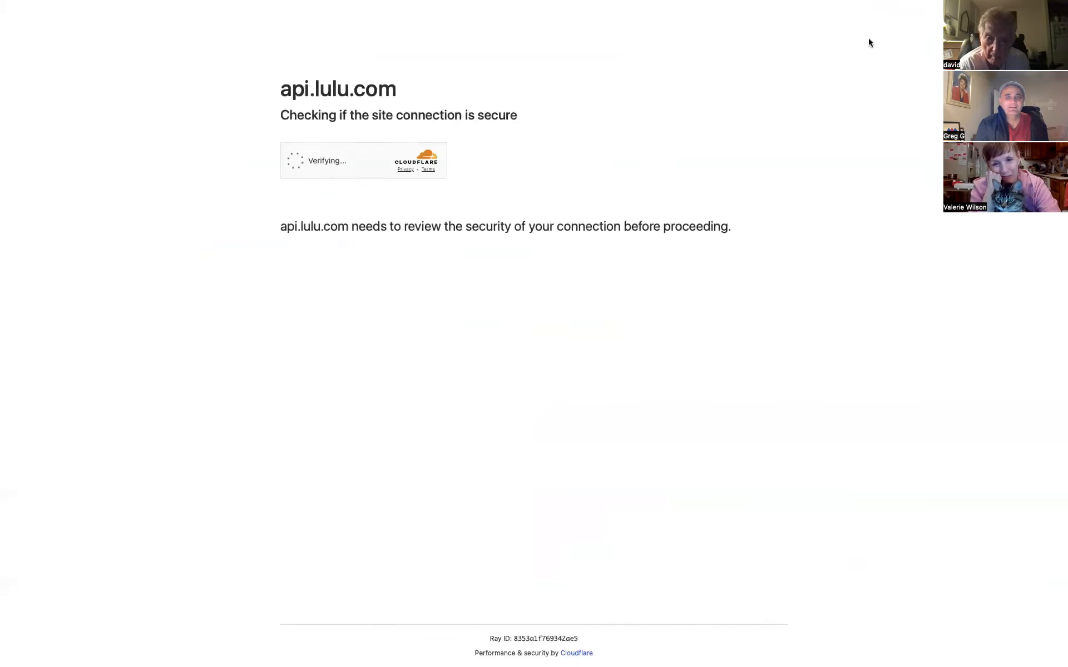
left_click(295, 162)
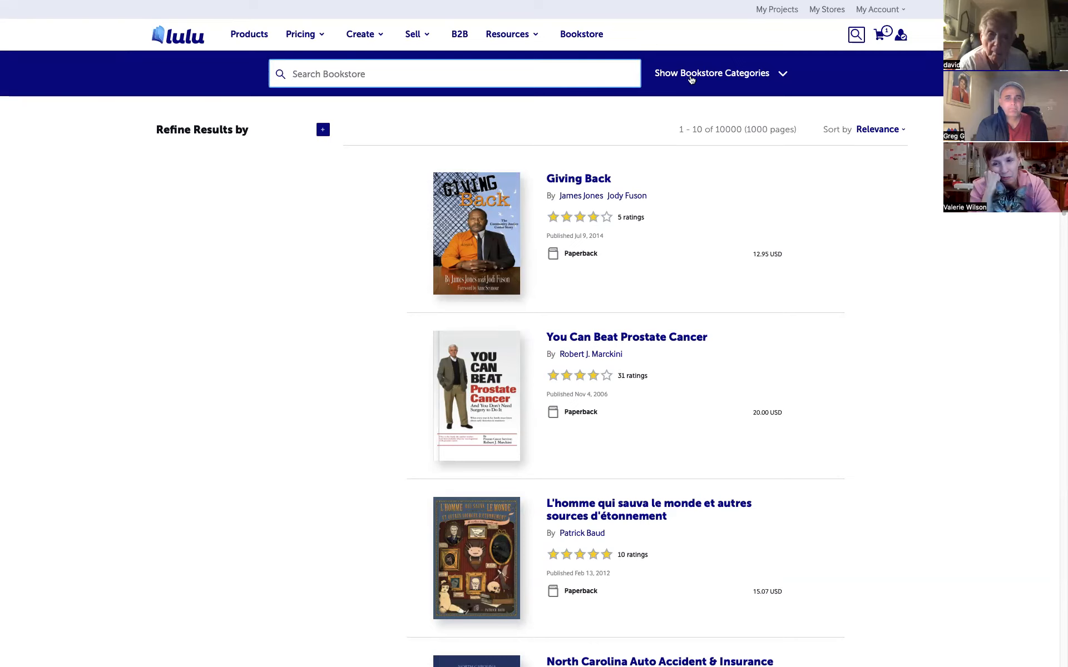
left_click(774, 10)
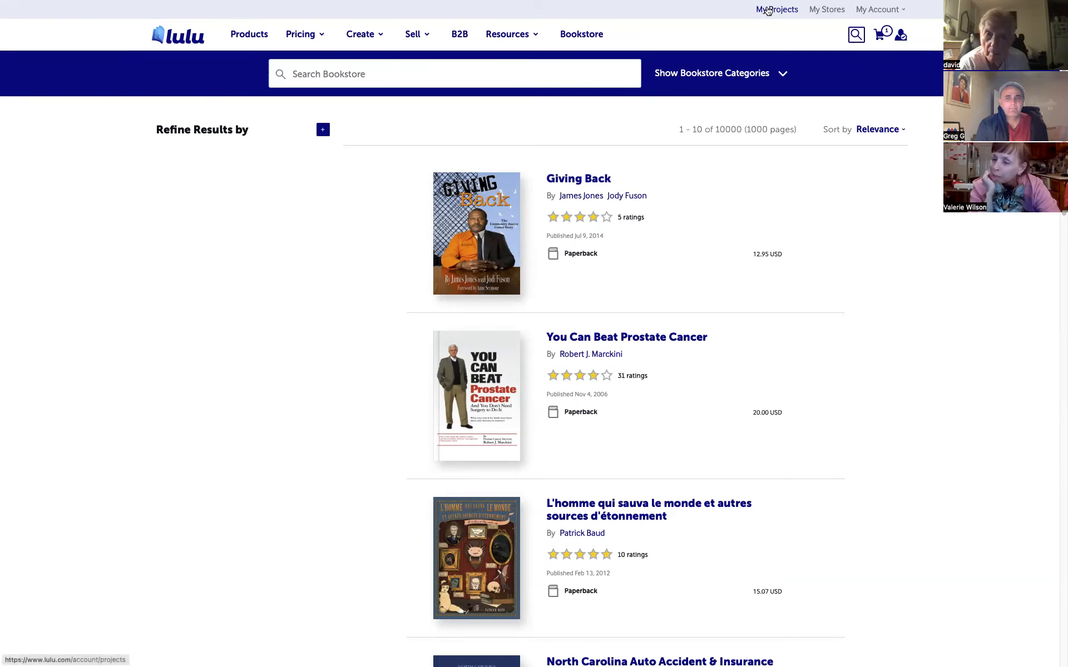